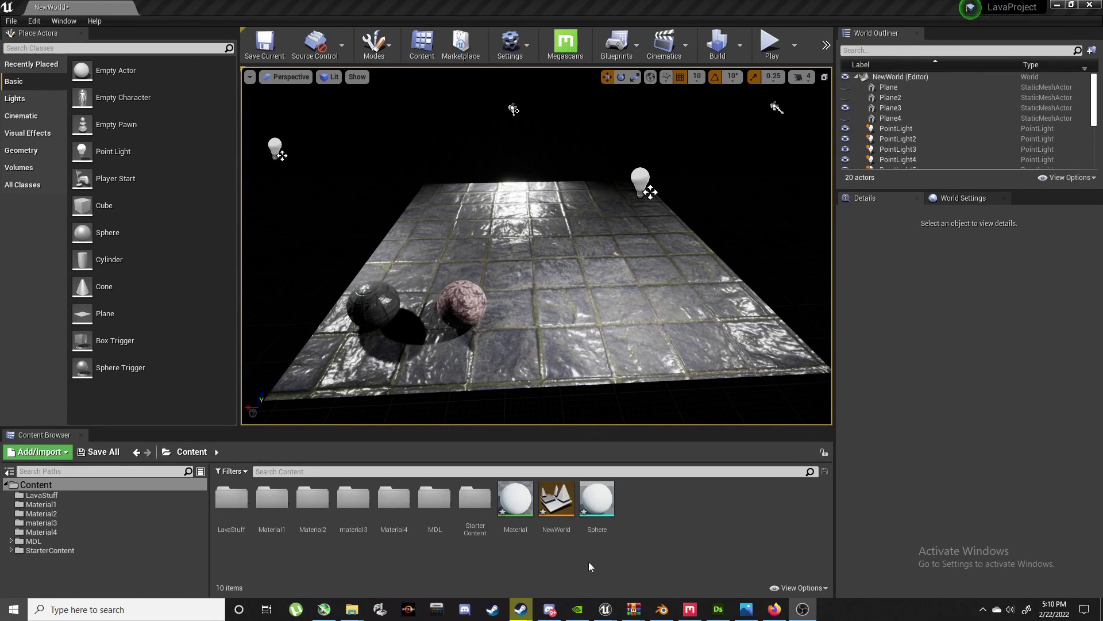
Step: Create a new folder named SquareTile in the project's Content folder
{"action": "left_click", "coordinate": [658, 550]}
{"action": "right_click", "coordinate": [659, 542]}
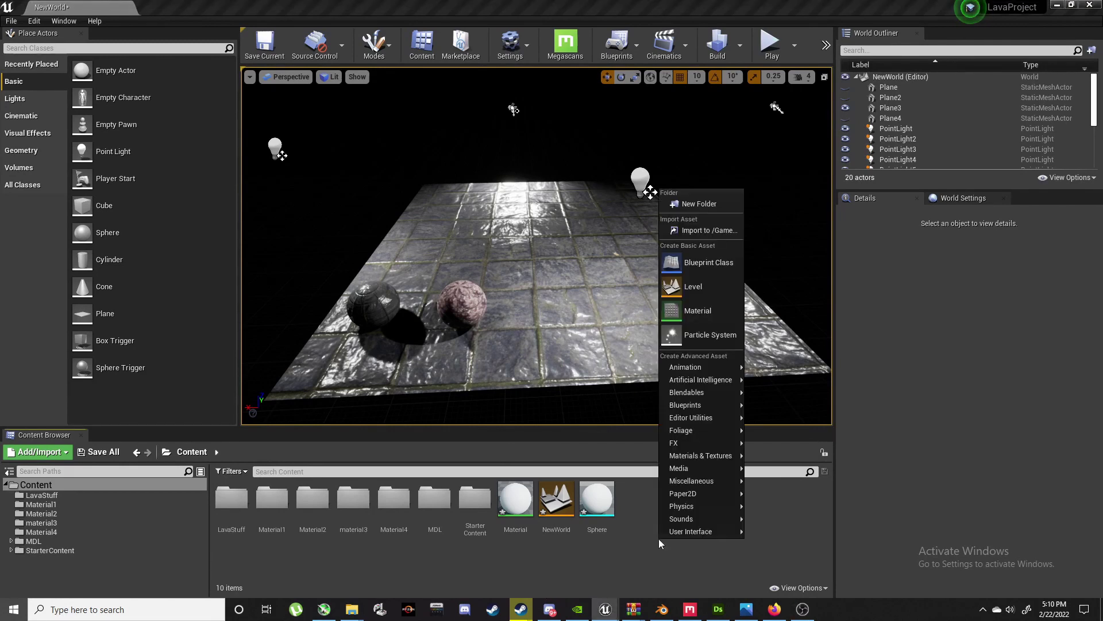
{"action": "right_click", "coordinate": [621, 559]}
{"action": "right_click", "coordinate": [621, 559]}
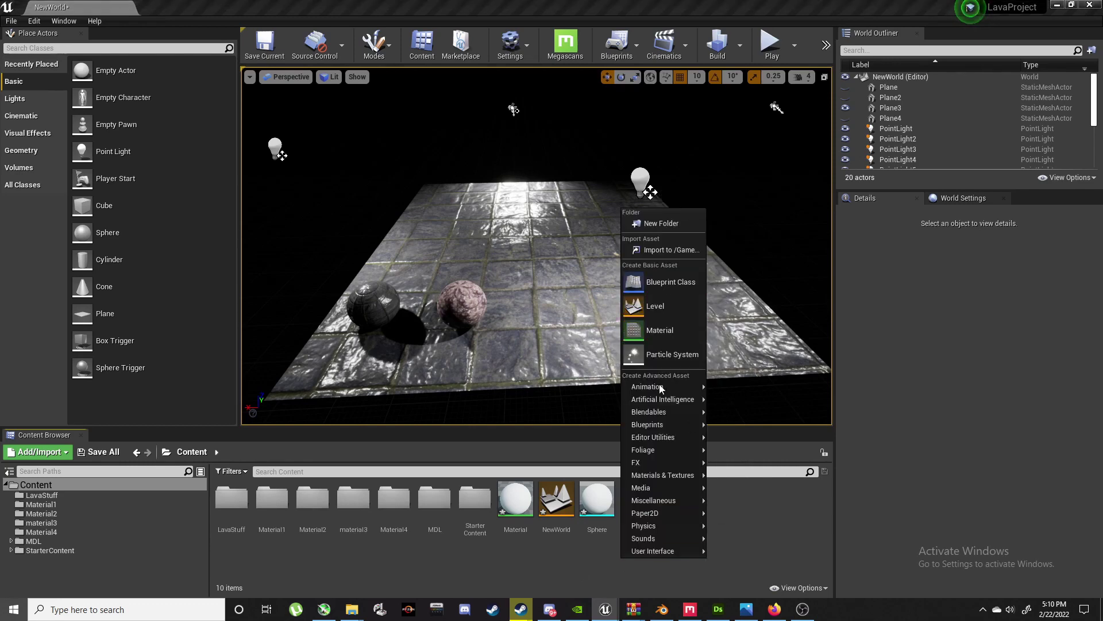
{"action": "left_click", "coordinate": [687, 222]}
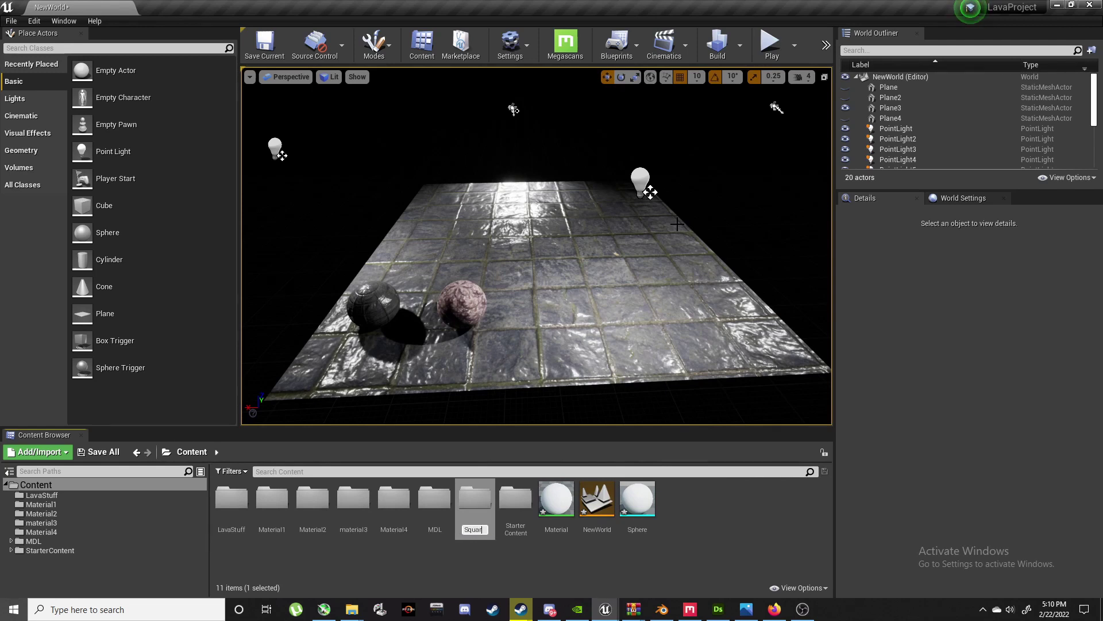
{"action": "type", "text": "SquareTile"}
{"action": "key", "text": "Return"}
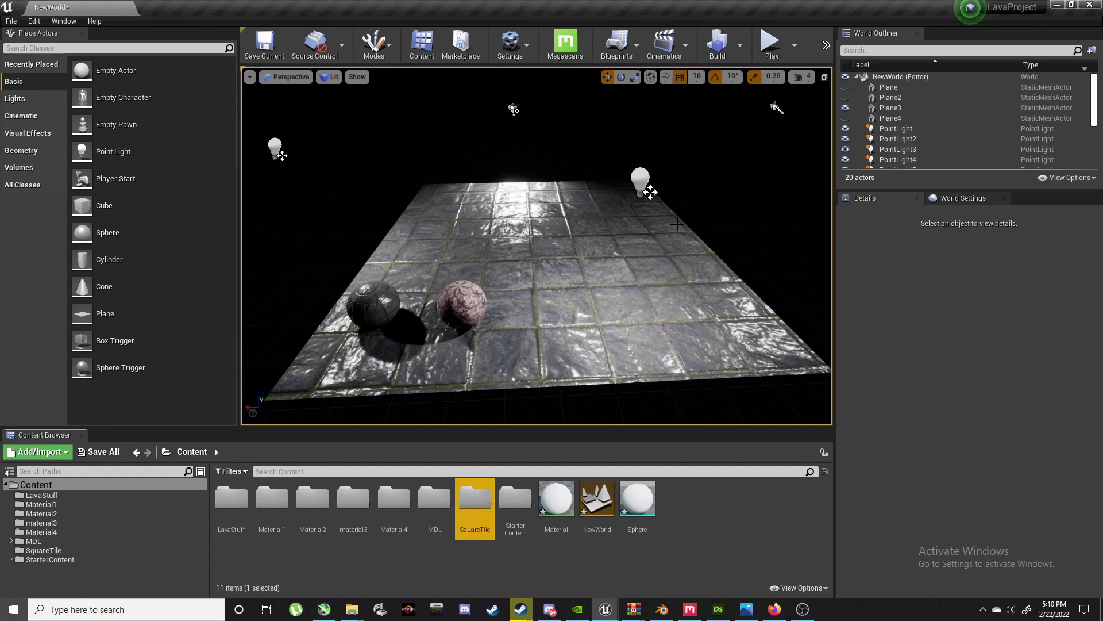
Step: Create a new material named SQM inside the SquareTile folder
{"action": "double_click", "coordinate": [473, 499]}
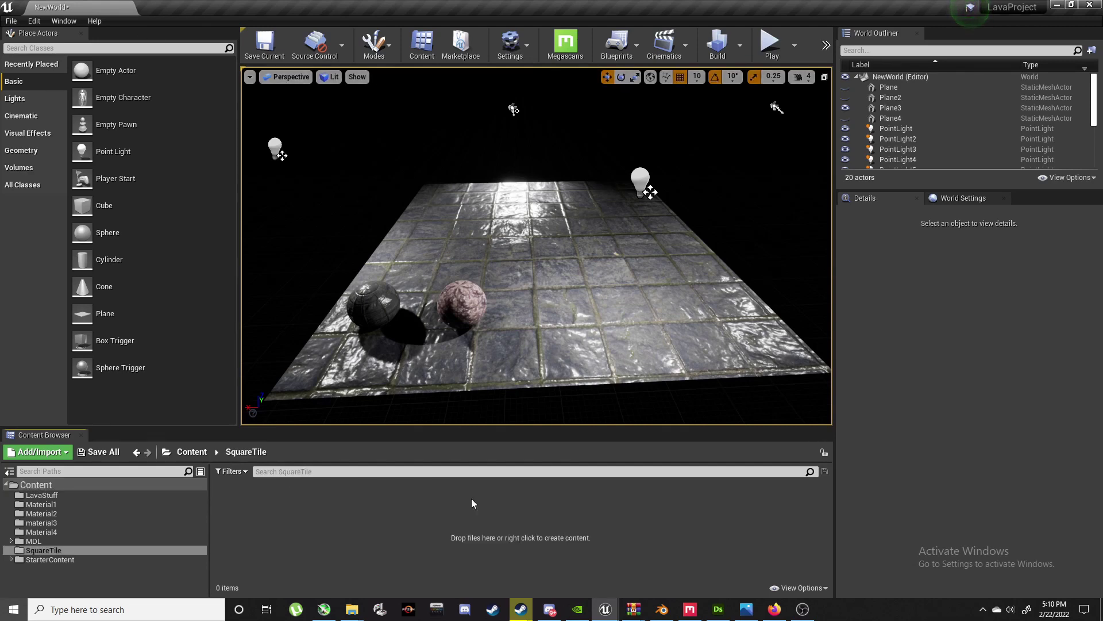
{"action": "right_click", "coordinate": [366, 532]}
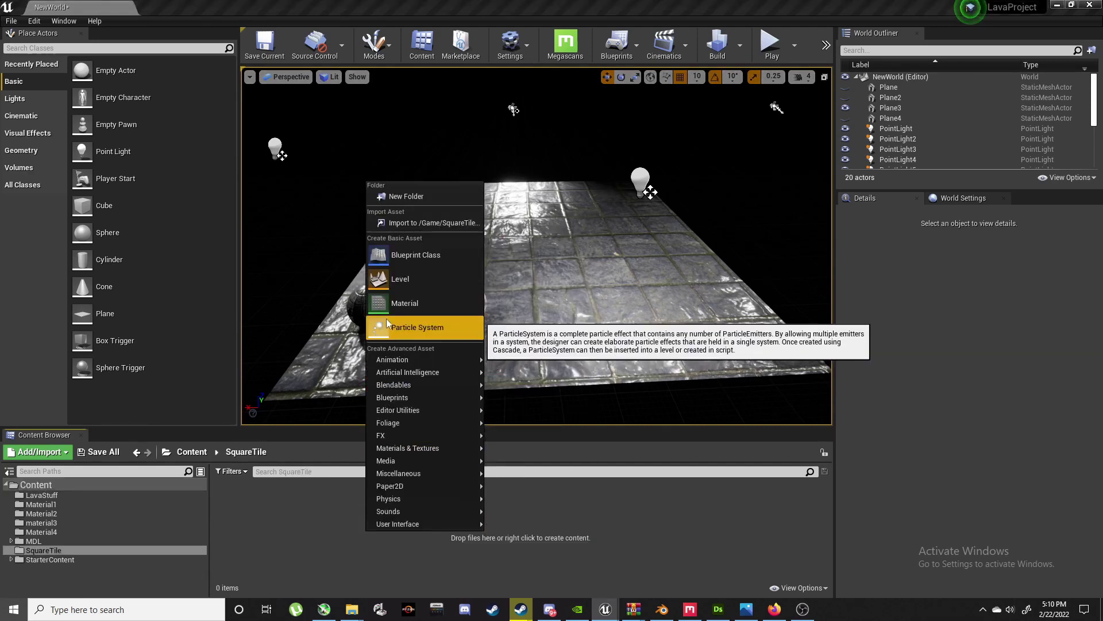
{"action": "left_click", "coordinate": [386, 302]}
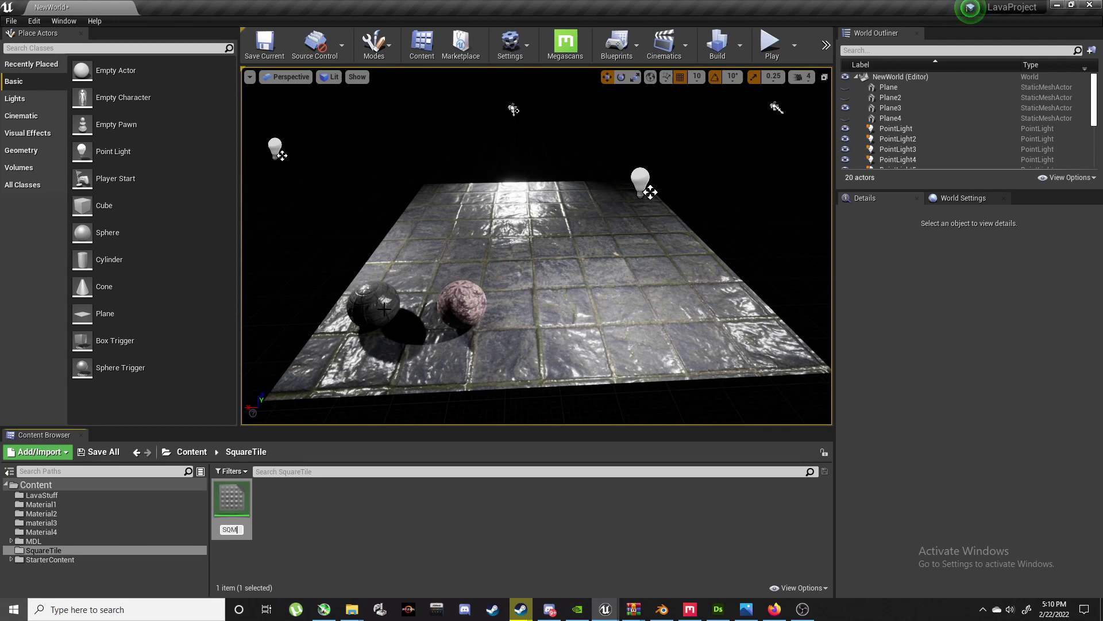
{"action": "key", "text": "Return"}
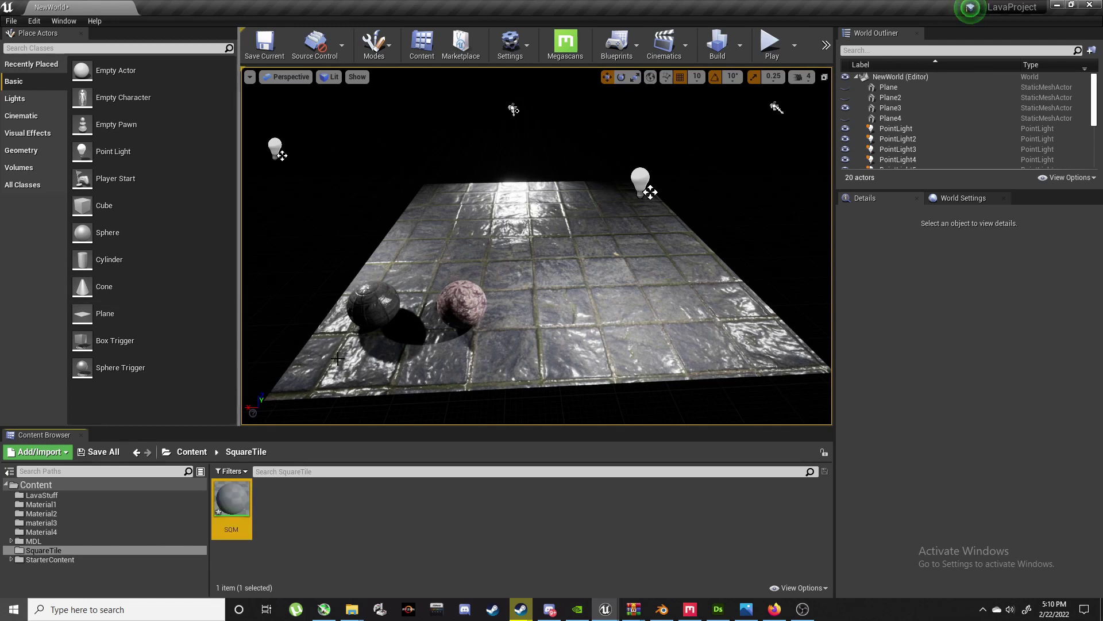
{"action": "left_click", "coordinate": [403, 548]}
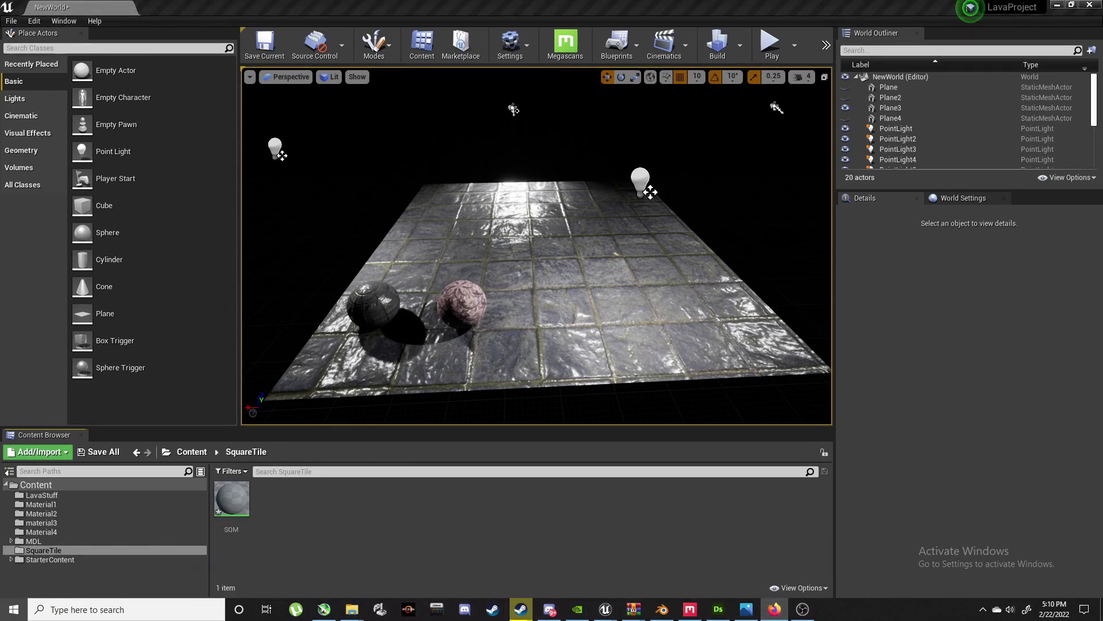
Step: Switch to Firefox and find the Square Floor texture in Poly Haven's texture library
{"action": "left_click", "coordinate": [775, 609]}
{"action": "scroll", "coordinate": [489, 299], "scroll_direction": "down", "scroll_amount": 3}
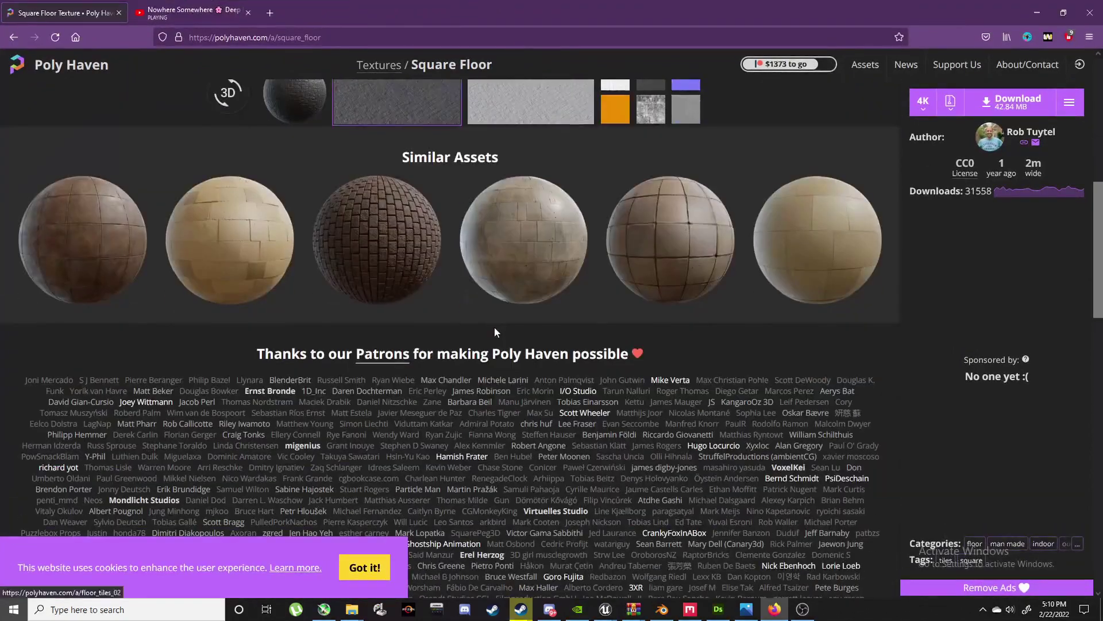
{"action": "scroll", "coordinate": [494, 326], "scroll_direction": "up", "scroll_amount": 5}
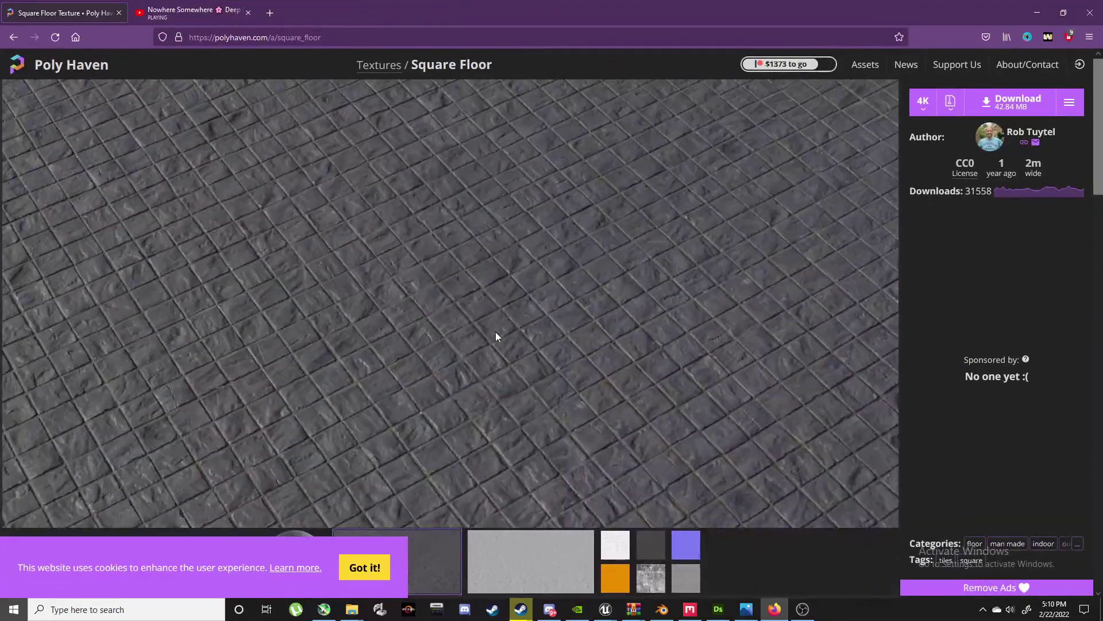
{"action": "left_click", "coordinate": [12, 41]}
{"action": "scroll", "coordinate": [645, 261], "scroll_direction": "down", "scroll_amount": 3}
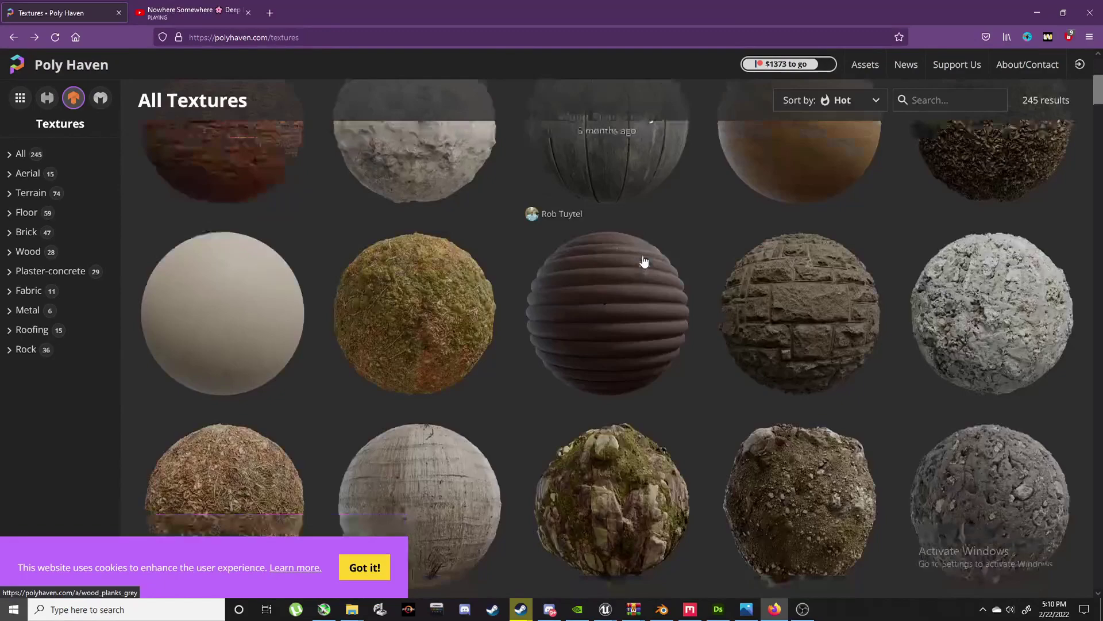
{"action": "scroll", "coordinate": [644, 262], "scroll_direction": "down", "scroll_amount": 15}
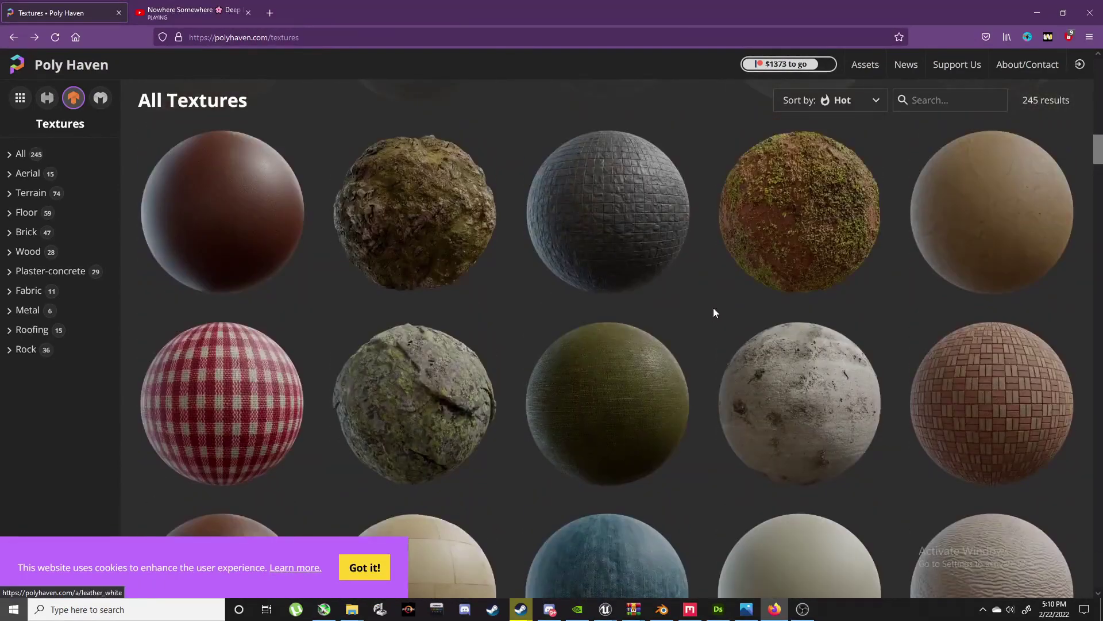
{"action": "left_click", "coordinate": [618, 216]}
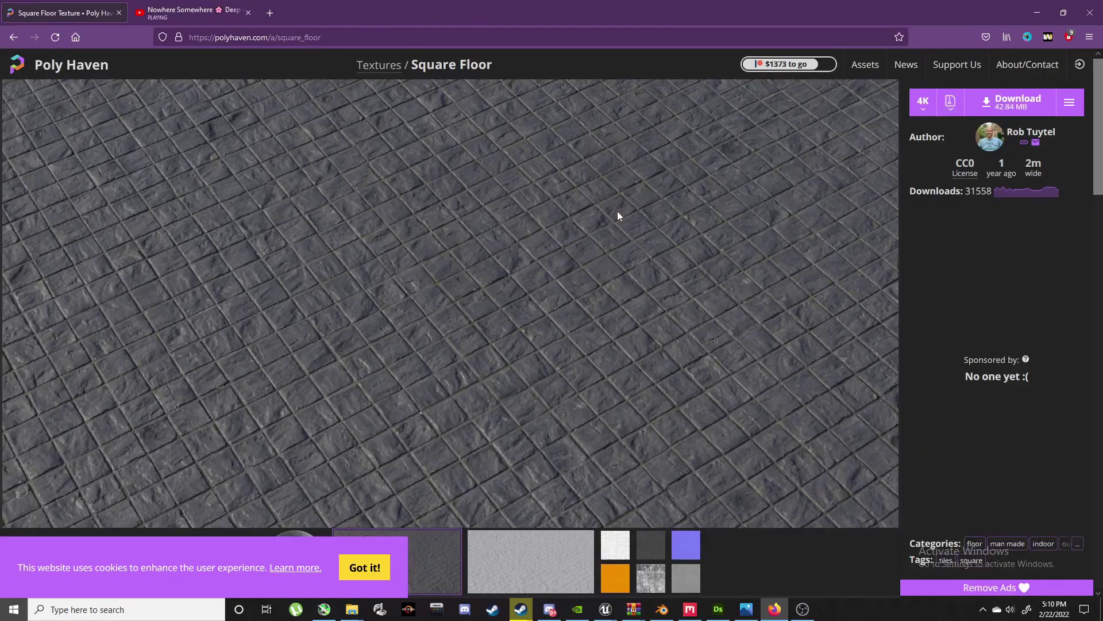
Step: Review the Square Floor texture's 4K ZIP download options and file contents without downloading it, and put the browser away
{"action": "left_click", "coordinate": [917, 101]}
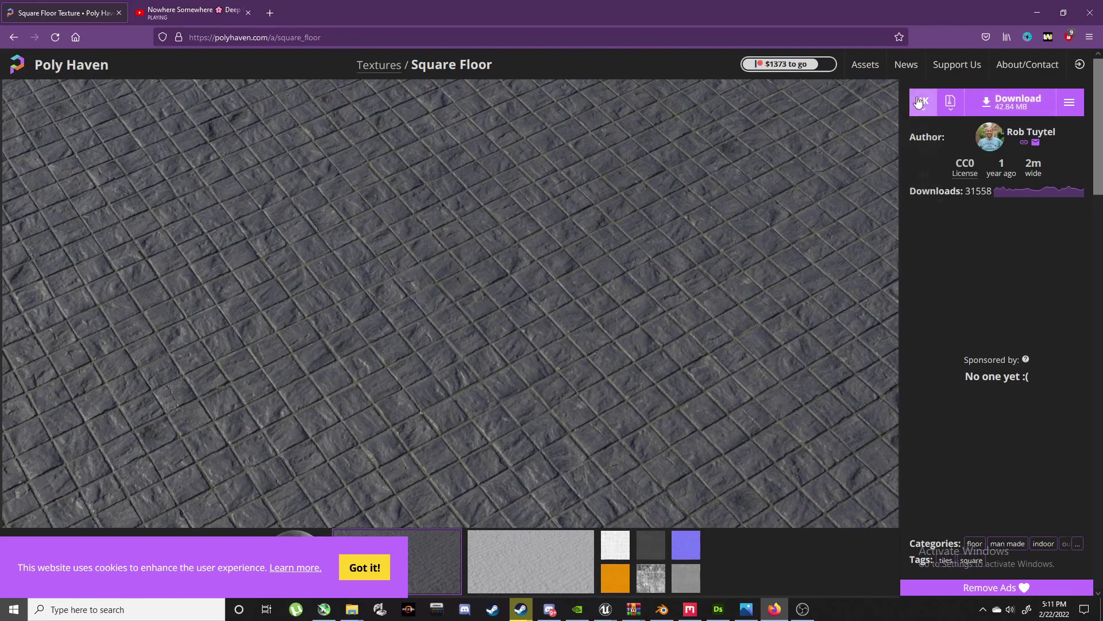
{"action": "left_click", "coordinate": [951, 102]}
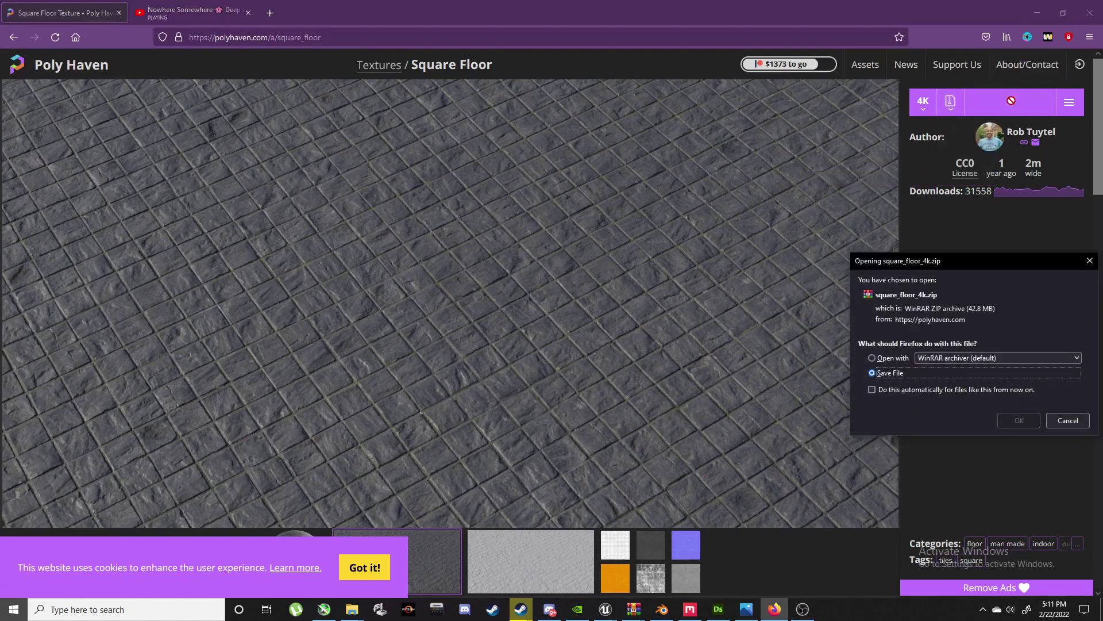
{"action": "left_click", "coordinate": [1089, 260]}
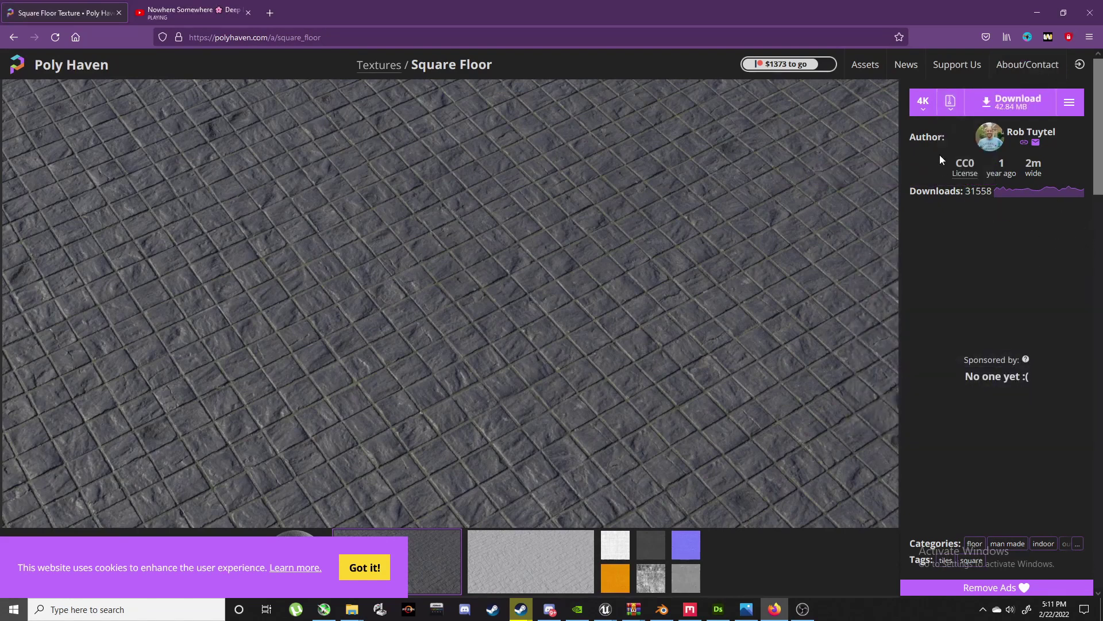
{"action": "left_click", "coordinate": [951, 113]}
{"action": "left_click", "coordinate": [969, 173]}
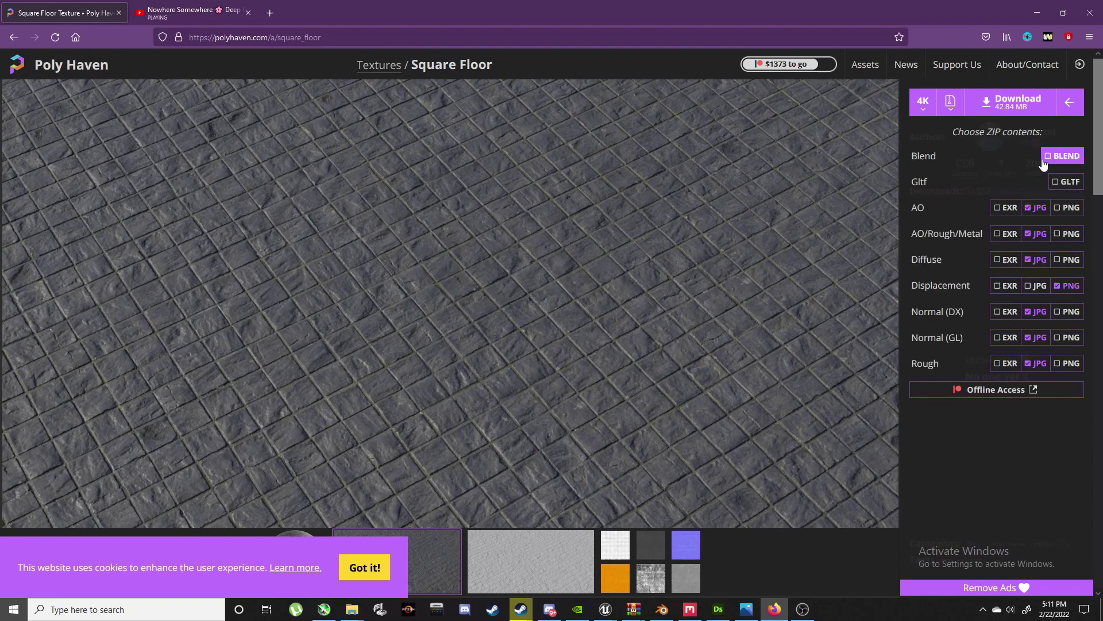
{"action": "left_click", "coordinate": [1076, 288]}
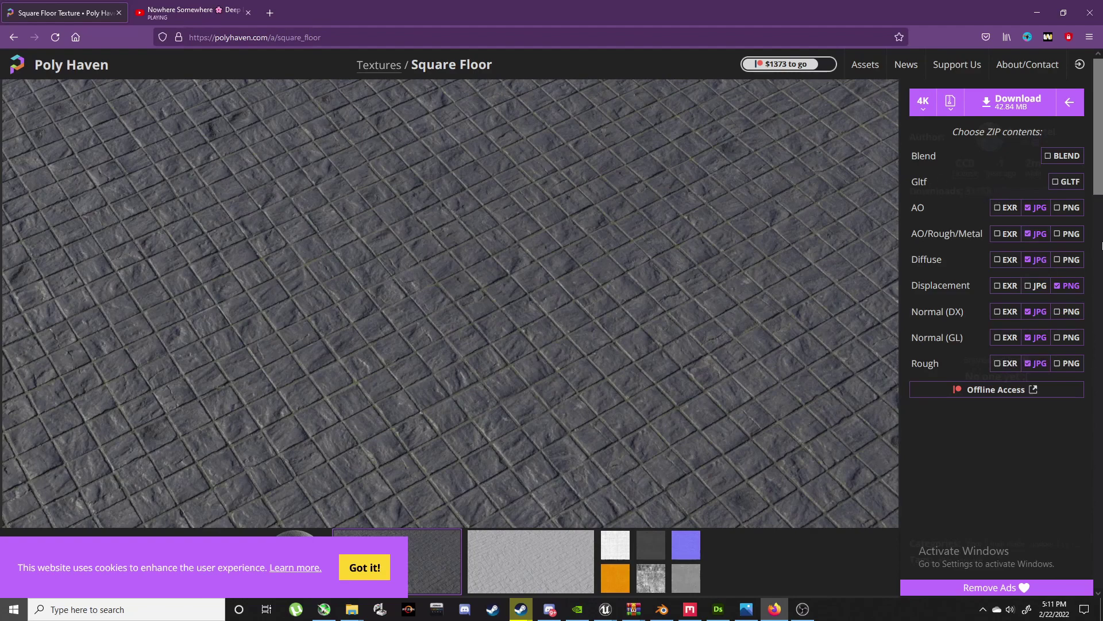
{"action": "left_click", "coordinate": [1029, 5]}
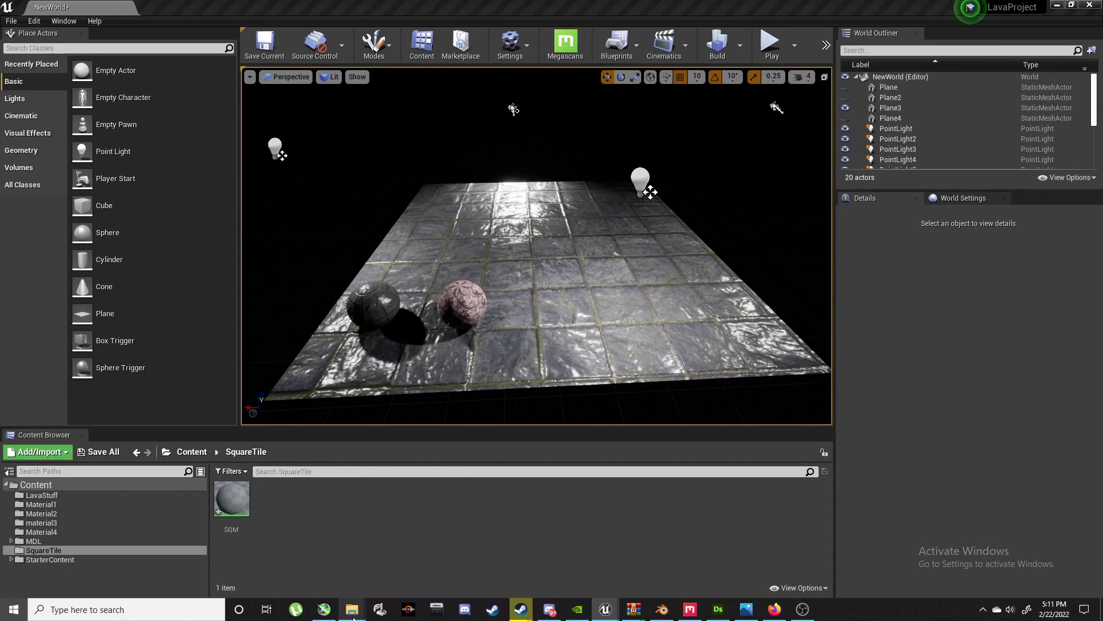
Step: Import the square_floor diff, nor_dx, nor_gl and rough 4K textures from File Explorer's Square Floor folder into the SquareTile folder
{"action": "mouse_move", "coordinate": [386, 600]}
{"action": "left_click", "coordinate": [463, 554]}
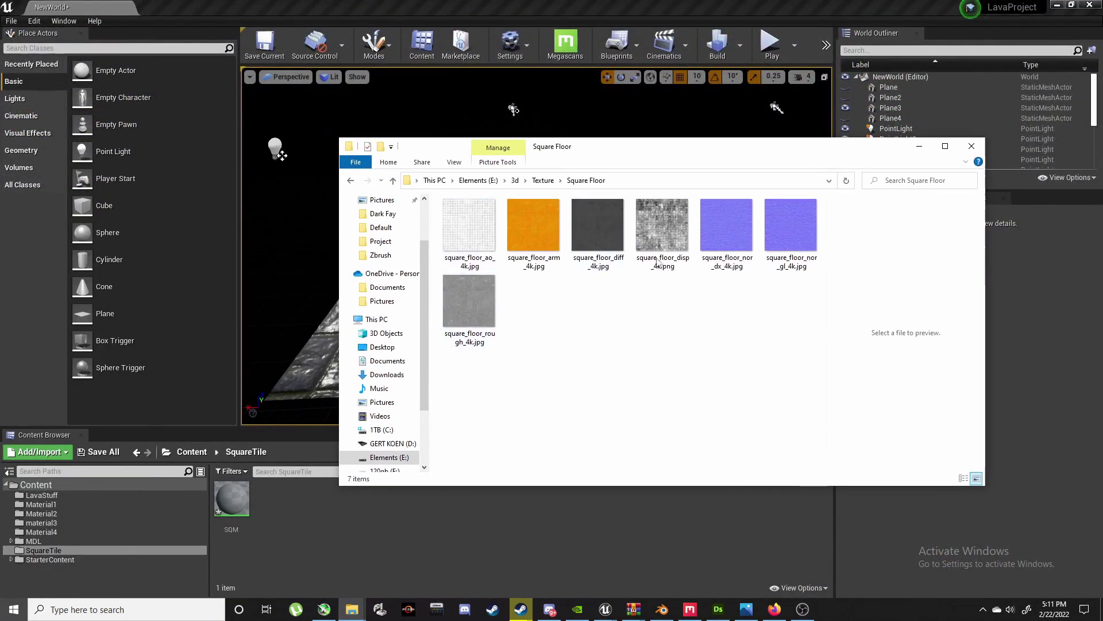
{"action": "left_click_drag", "start_coordinate": [678, 148], "coordinate": [701, 115]}
{"action": "left_click", "coordinate": [622, 202]}
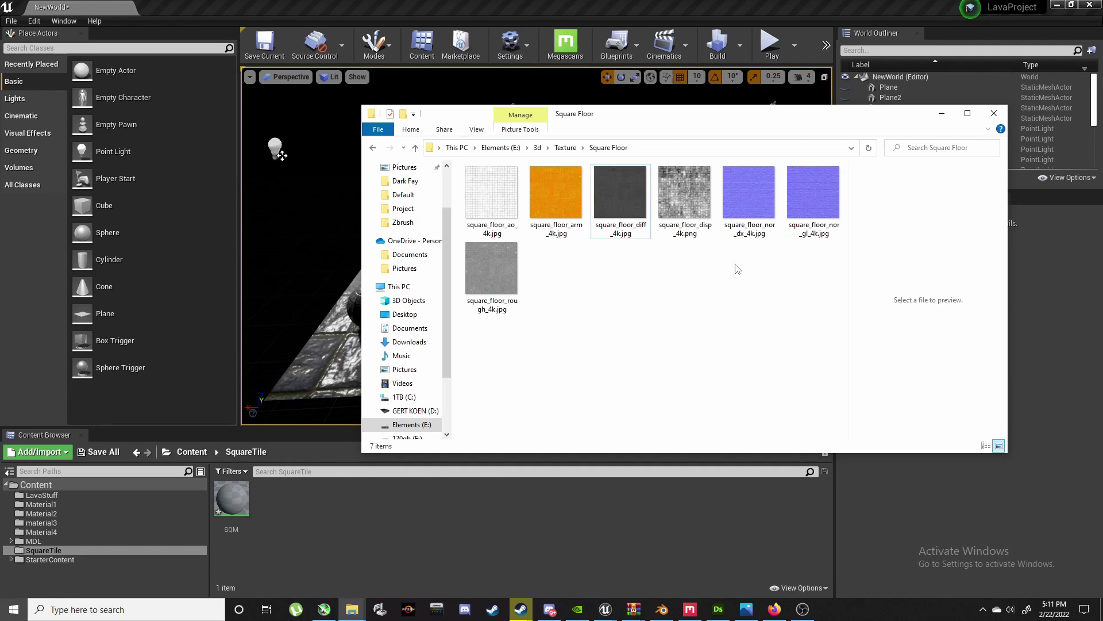
{"action": "left_click", "coordinate": [812, 194]}
{"action": "left_click", "coordinate": [754, 212], "text": "ctrl"}
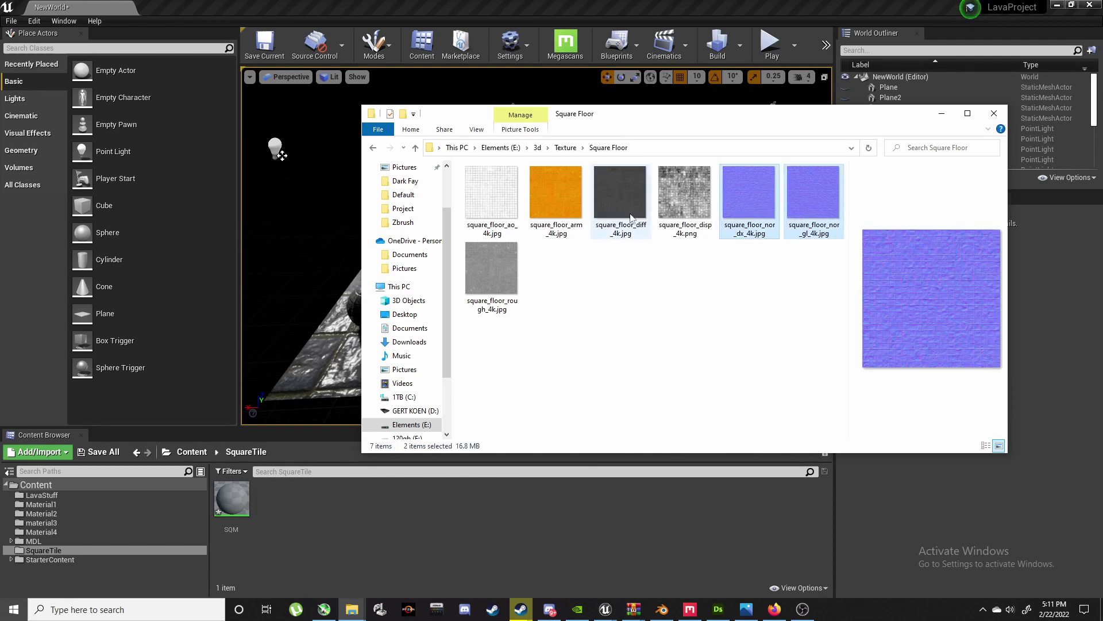
{"action": "left_click", "coordinate": [629, 213], "text": "ctrl"}
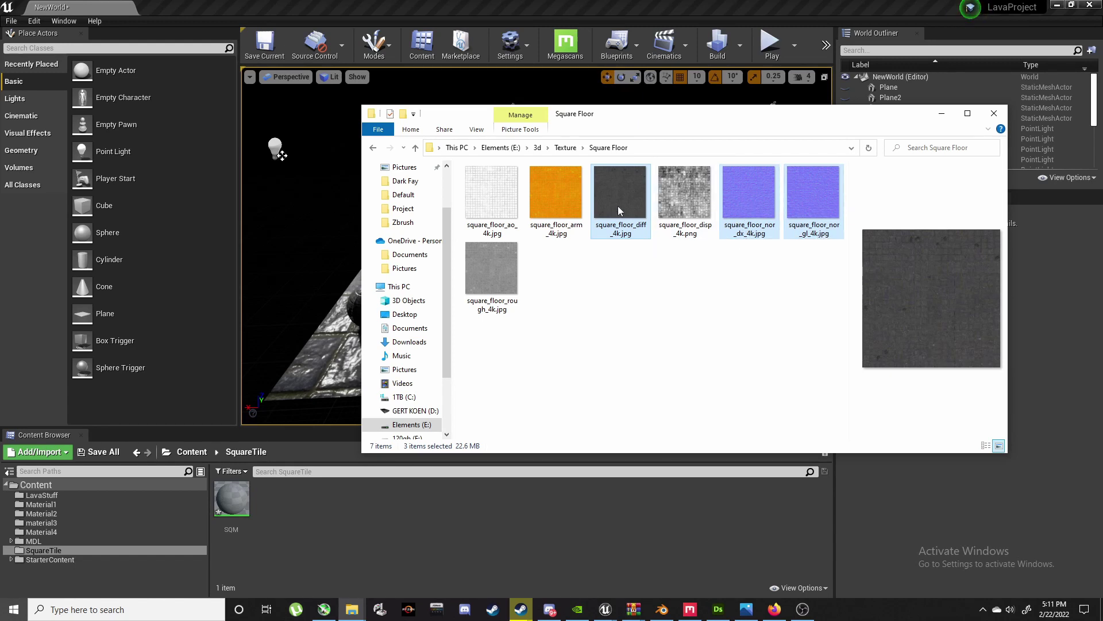
{"action": "left_click", "coordinate": [515, 286], "text": "ctrl"}
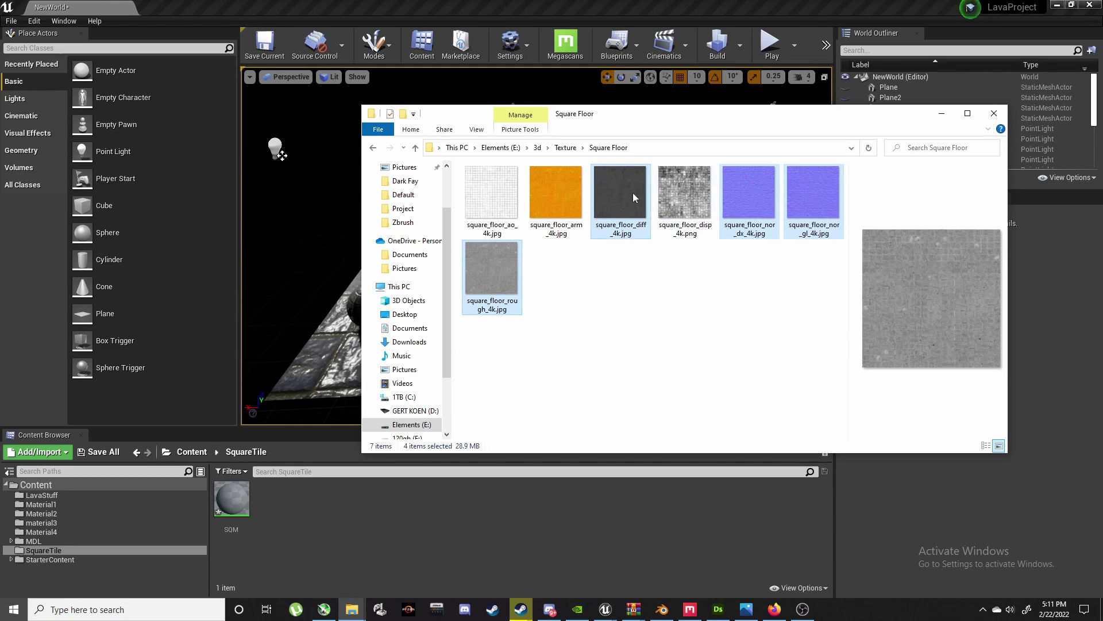
{"action": "left_click_drag", "start_coordinate": [627, 195], "coordinate": [528, 484]}
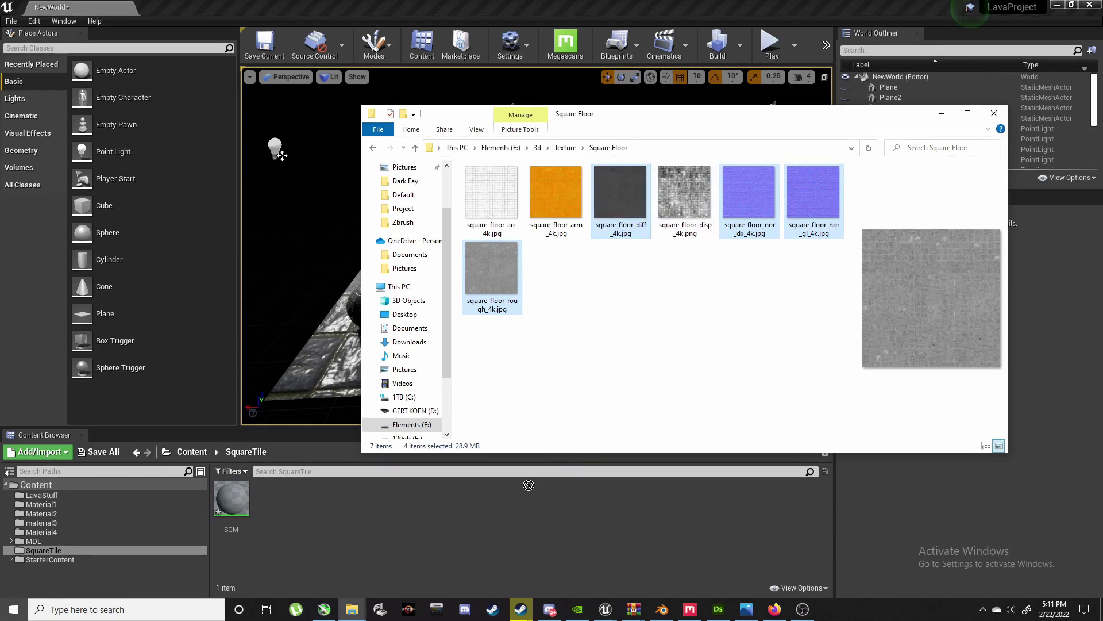
{"action": "left_click", "coordinate": [463, 512]}
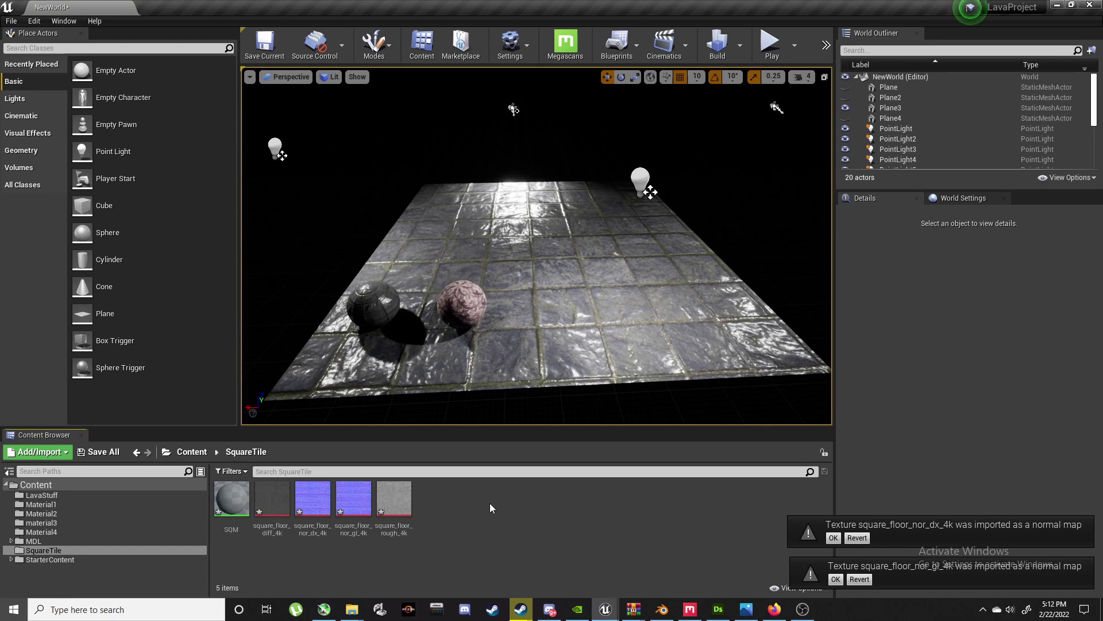
Step: Open the SQM material for editing and remove the RedMarbleTiles material from its editor window
{"action": "left_click", "coordinate": [232, 499]}
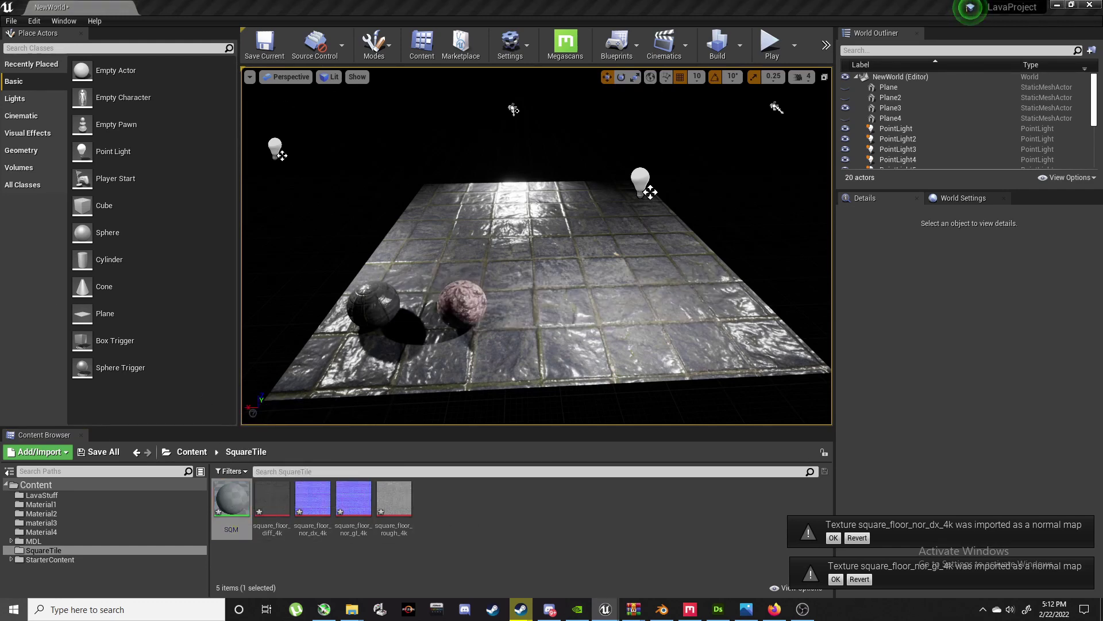
{"action": "left_click_drag", "start_coordinate": [0, 109], "coordinate": [597, 70]}
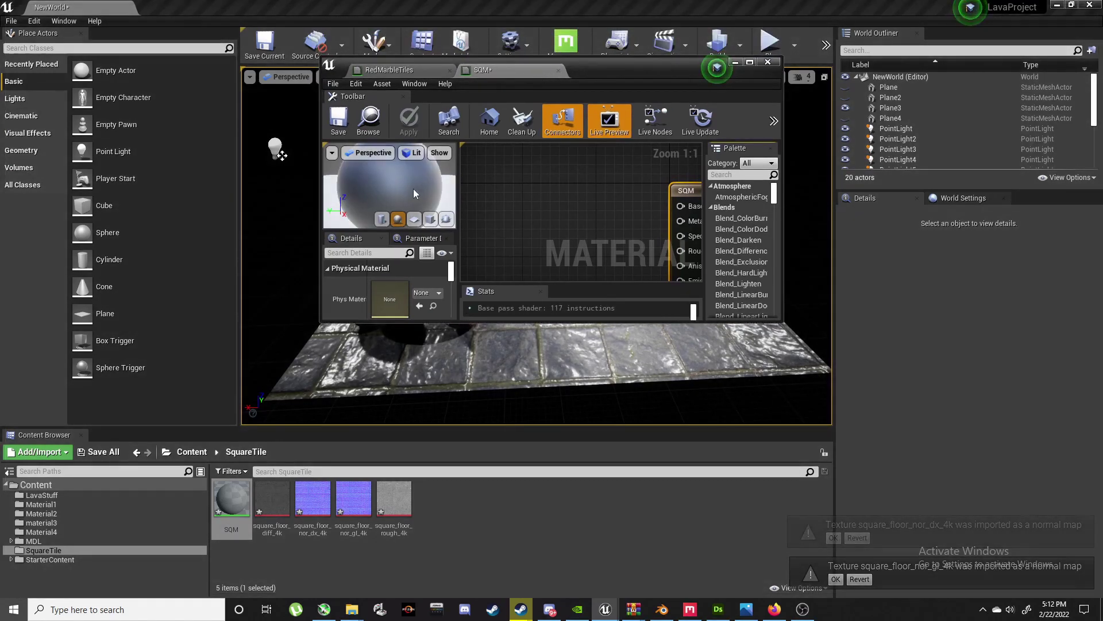
{"action": "left_click", "coordinate": [381, 70]}
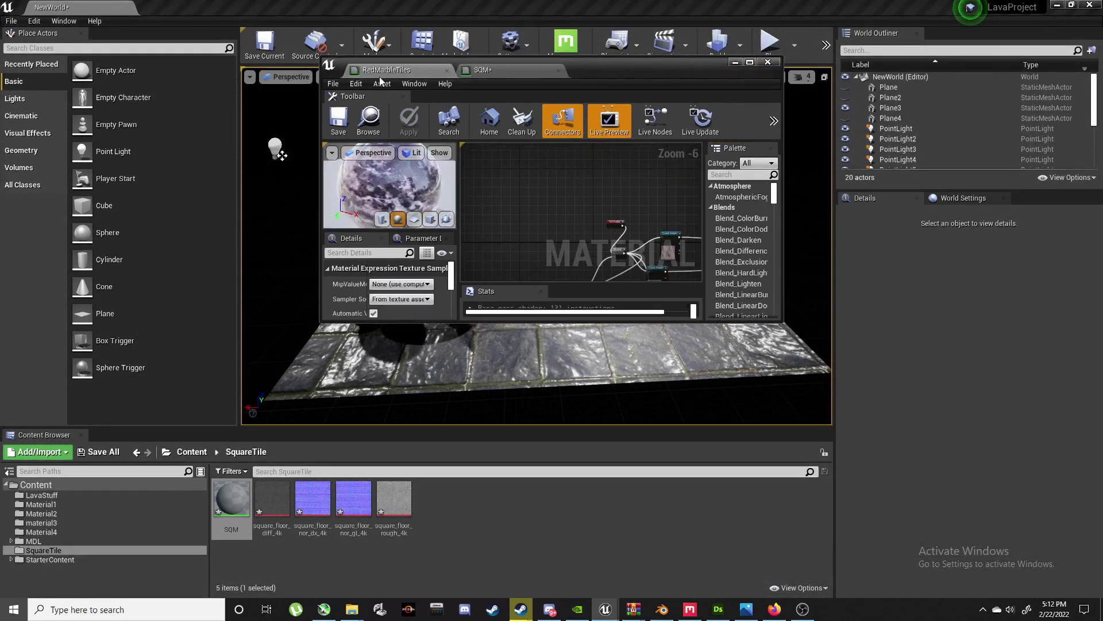
{"action": "left_click_drag", "start_coordinate": [380, 77], "coordinate": [0, 259]}
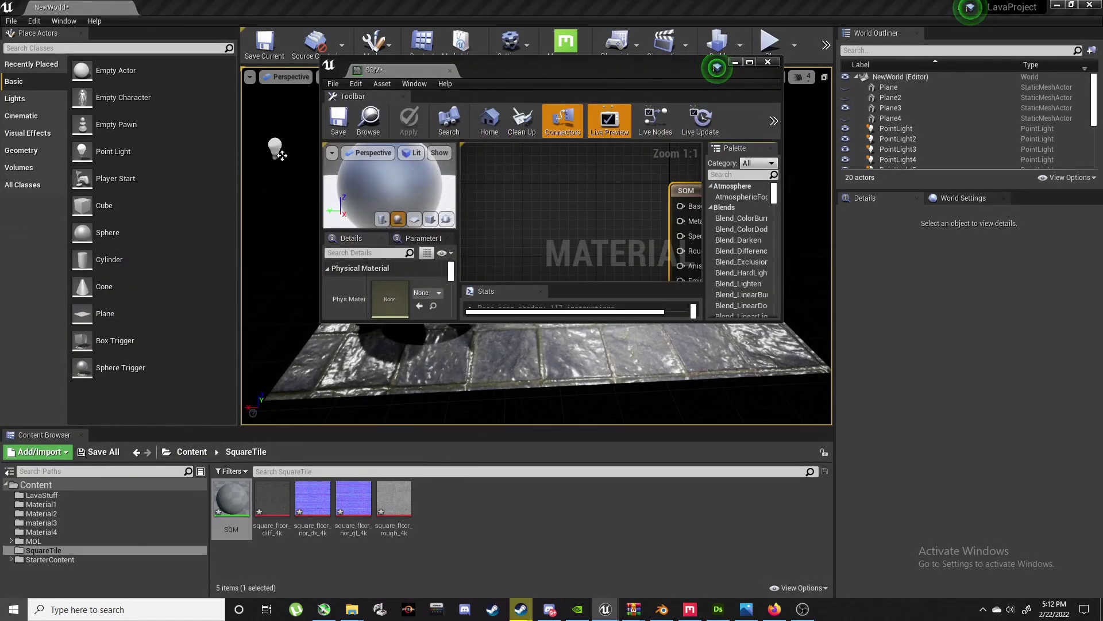
{"action": "left_click", "coordinate": [750, 62]}
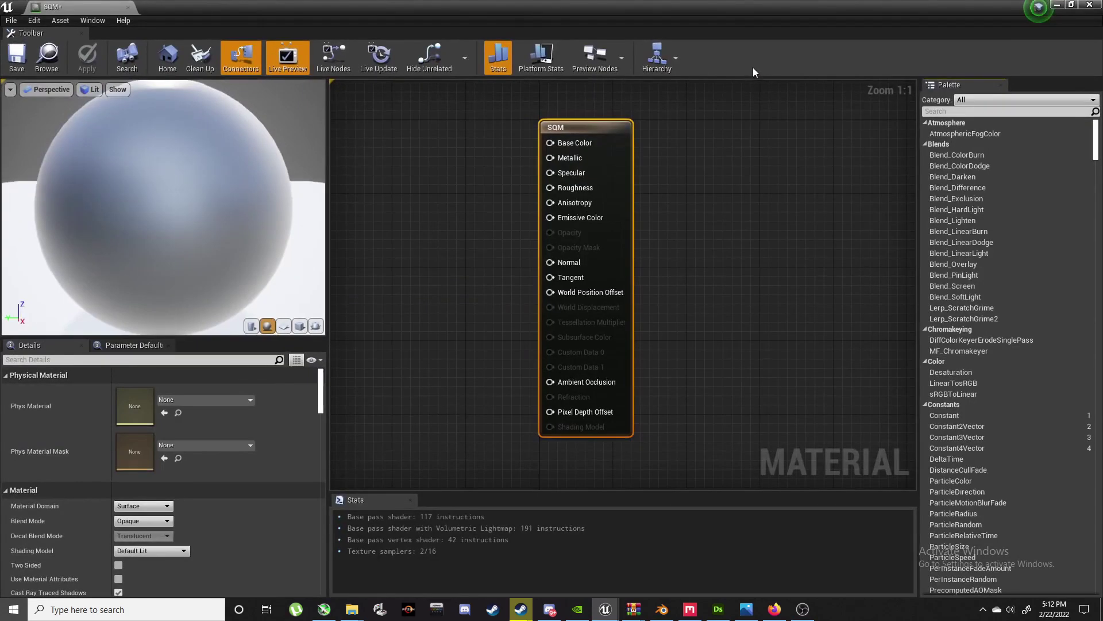
{"action": "scroll", "coordinate": [452, 297], "scroll_direction": "down", "scroll_amount": 5}
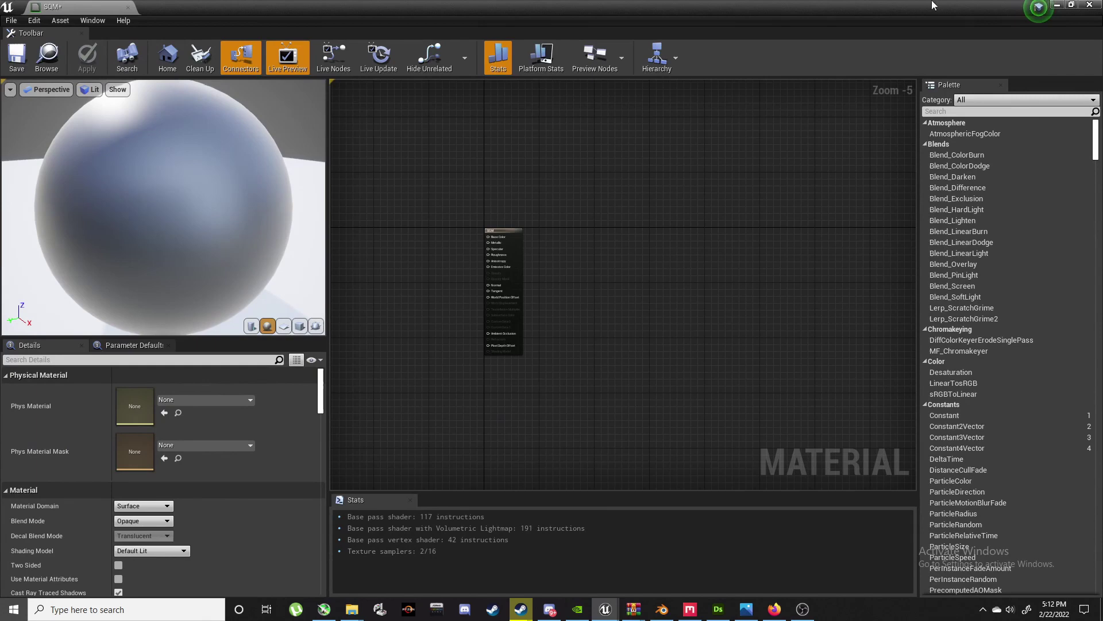
{"action": "left_click", "coordinate": [1071, 6]}
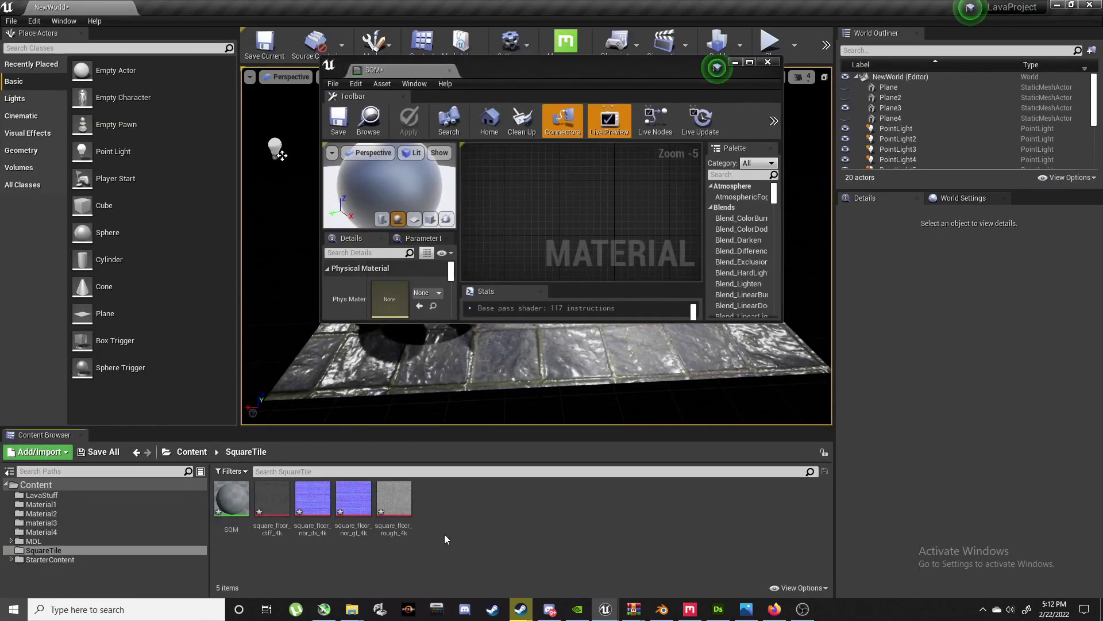
Step: Add the square_floor_diff_4k, square_floor_nor_gl_4k and square_floor_rough_4k textures to the SQM material graph as texture samples
{"action": "scroll", "coordinate": [611, 212], "scroll_direction": "down", "scroll_amount": 6}
{"action": "left_click", "coordinate": [611, 213]}
{"action": "scroll", "coordinate": [567, 180], "scroll_direction": "up", "scroll_amount": 3}
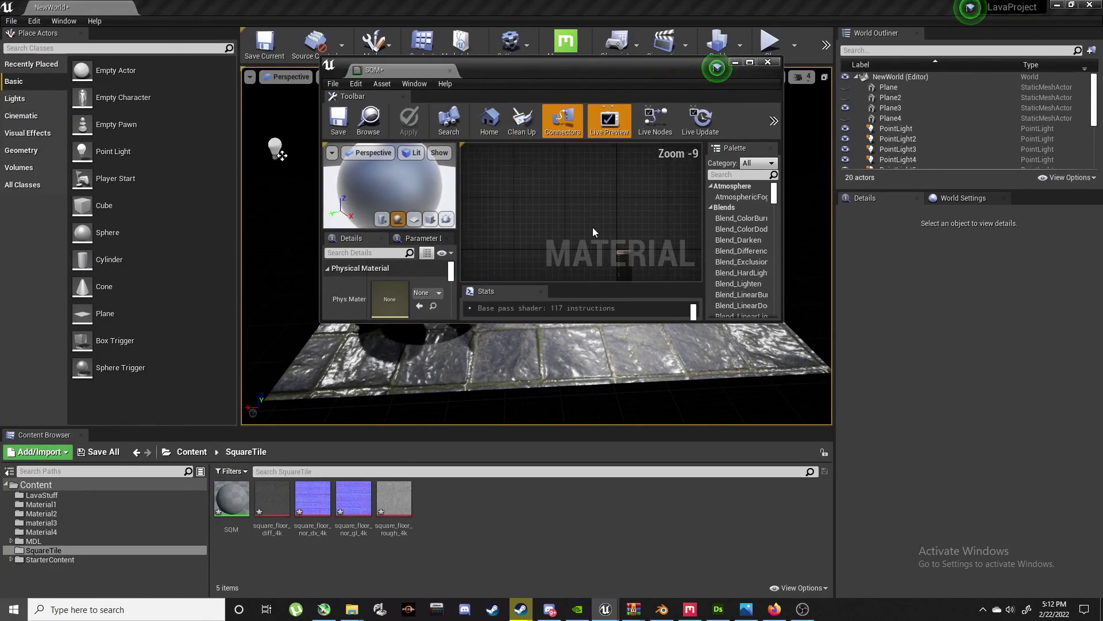
{"action": "scroll", "coordinate": [546, 184], "scroll_direction": "up", "scroll_amount": 6}
{"action": "left_click_drag", "start_coordinate": [272, 498], "coordinate": [500, 171]}
{"action": "scroll", "coordinate": [563, 207], "scroll_direction": "down", "scroll_amount": 5}
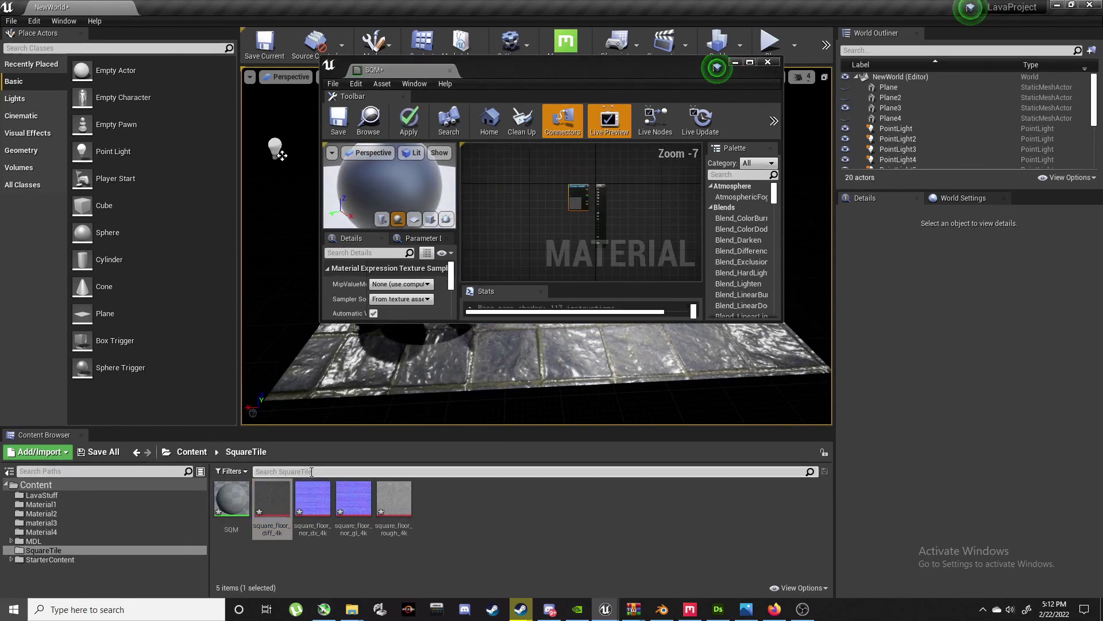
{"action": "left_click_drag", "start_coordinate": [365, 519], "coordinate": [532, 220]}
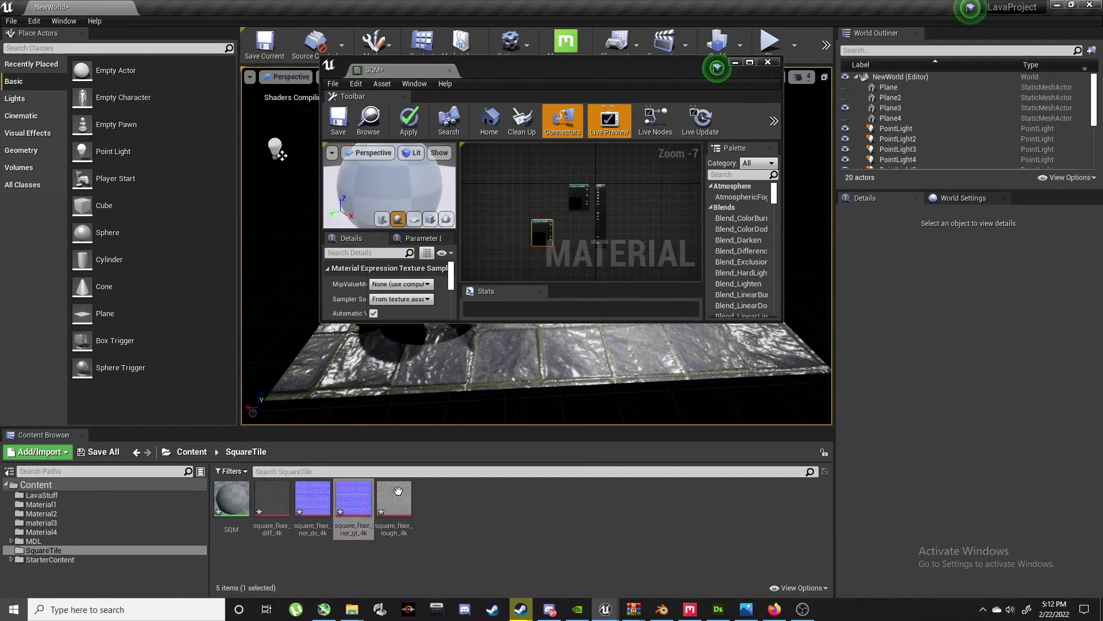
{"action": "left_click_drag", "start_coordinate": [385, 521], "coordinate": [545, 261]}
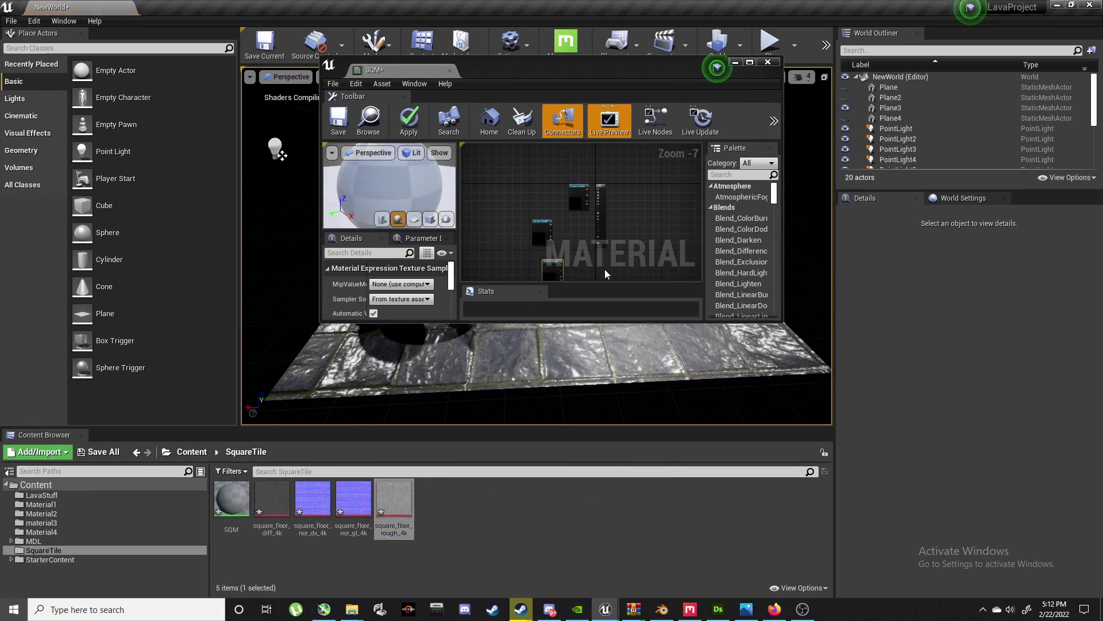
{"action": "left_click", "coordinate": [605, 268]}
Step: Maximize the material editor window and move the diffuse texture sample well away from the SQM output node
{"action": "left_click", "coordinate": [750, 61]}
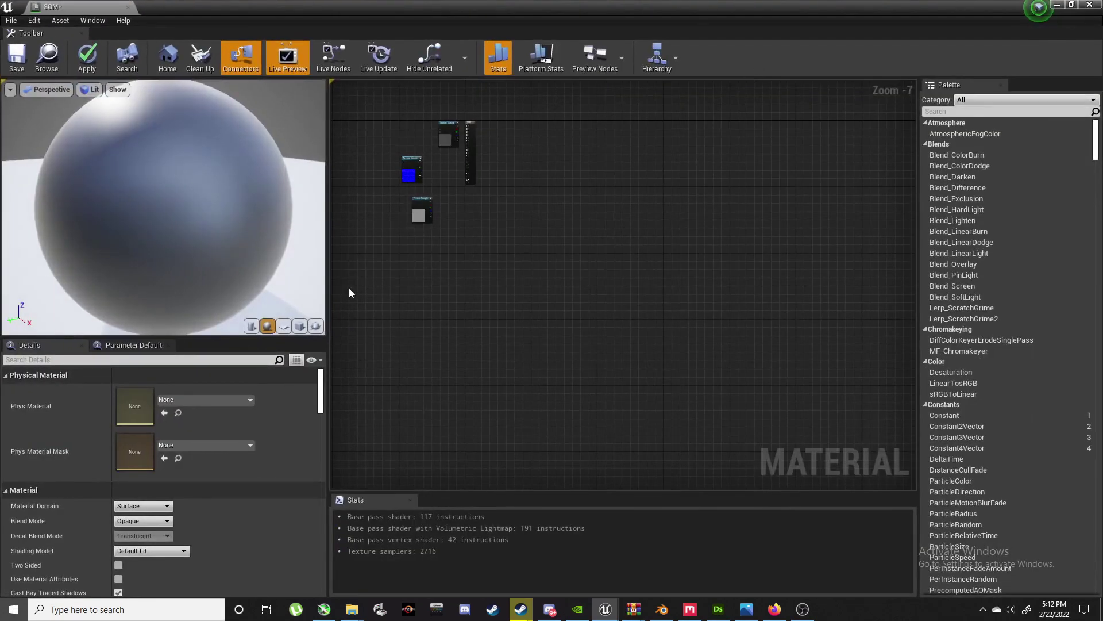
{"action": "scroll", "coordinate": [391, 192], "scroll_direction": "up", "scroll_amount": 5}
{"action": "right_click_drag", "start_coordinate": [432, 205], "coordinate": [453, 360]}
{"action": "left_click_drag", "start_coordinate": [583, 118], "coordinate": [447, 111]}
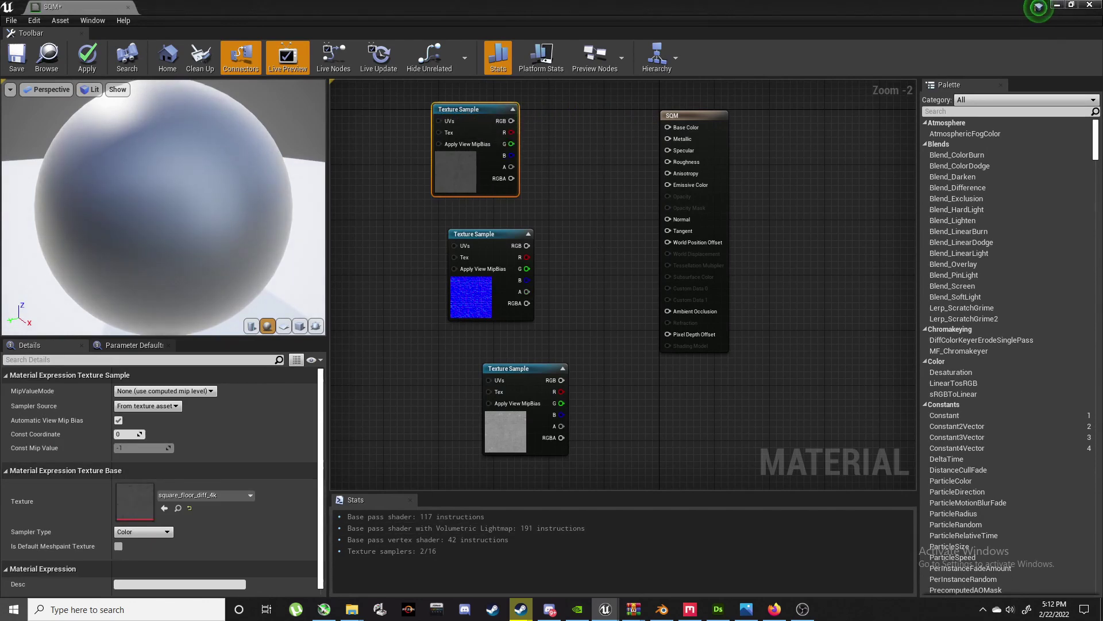
Step: Connect the RGB outputs of the diffuse, normal and rough texture samples to SQM's Base Color, Normal and Roughness inputs respectively
{"action": "scroll", "coordinate": [543, 116], "scroll_direction": "up", "scroll_amount": 2}
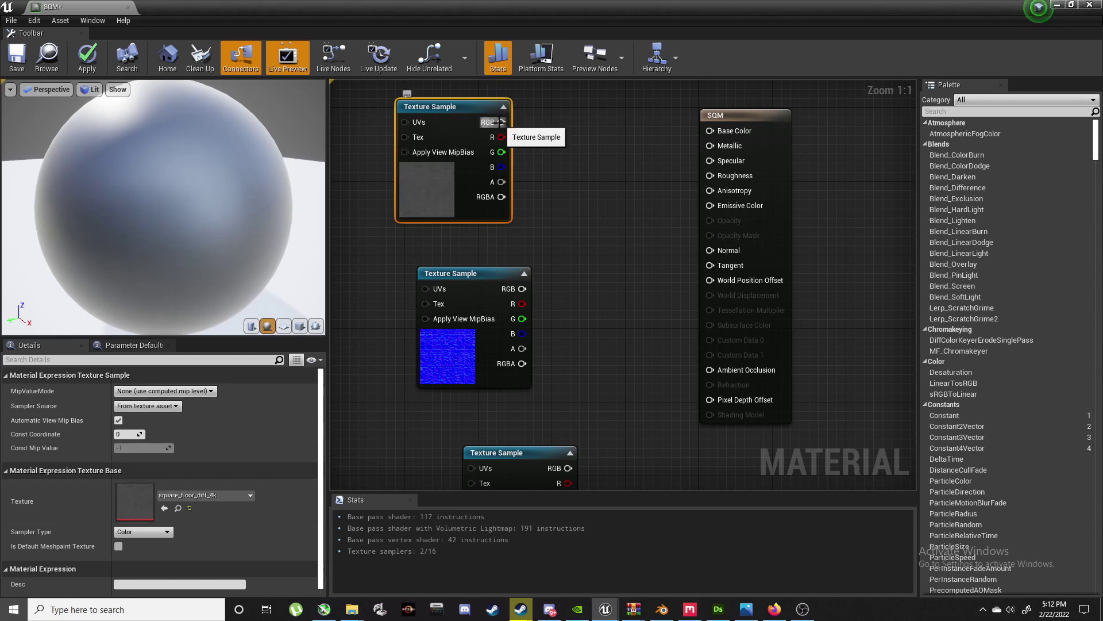
{"action": "left_click_drag", "start_coordinate": [501, 122], "coordinate": [713, 136]}
{"action": "right_click_drag", "start_coordinate": [590, 355], "coordinate": [578, 308]}
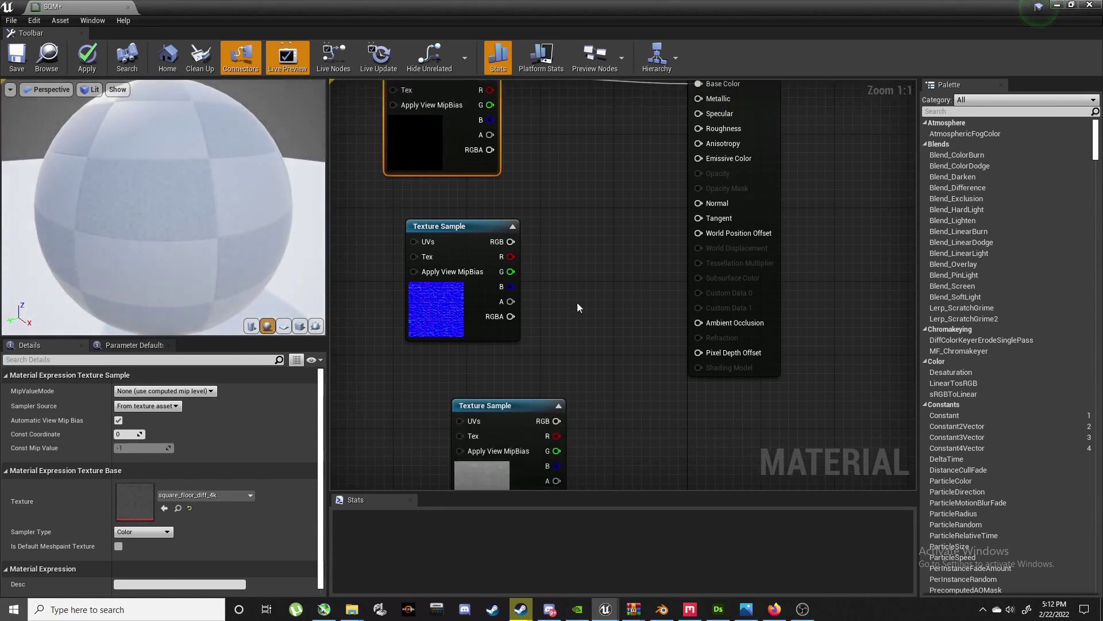
{"action": "left_click", "coordinate": [473, 237]}
{"action": "left_click_drag", "start_coordinate": [504, 246], "coordinate": [698, 203]}
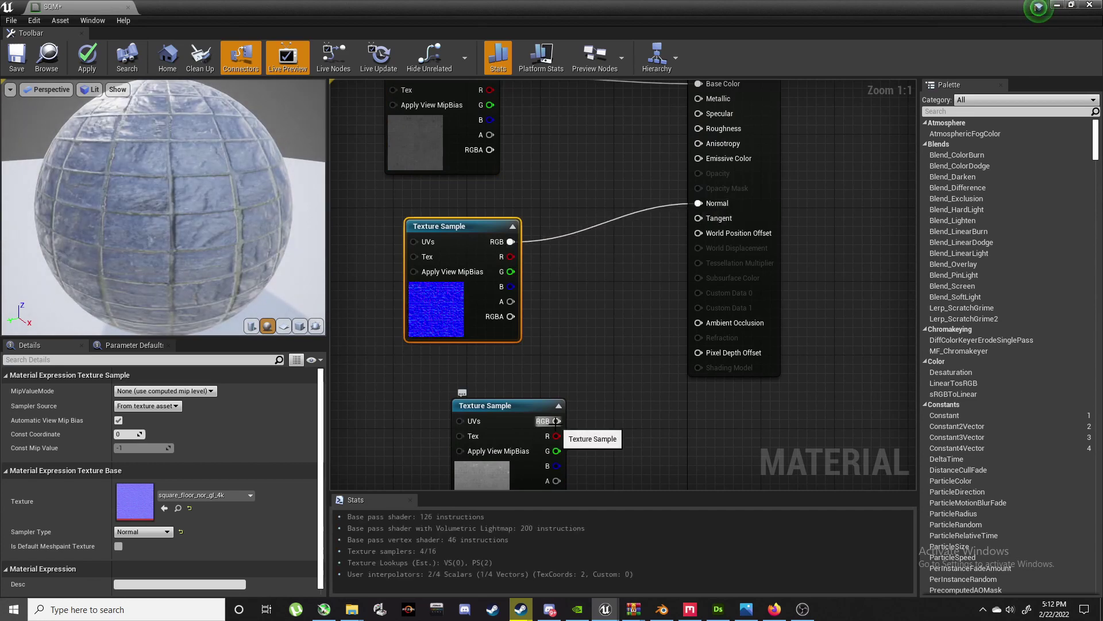
{"action": "left_click_drag", "start_coordinate": [555, 421], "coordinate": [698, 210]}
Step: Rearrange the texture samples vertically so the diffuse one is uppermost, the roughness one in the middle and the normal one lowest
{"action": "scroll", "coordinate": [590, 256], "scroll_direction": "down", "scroll_amount": 4}
{"action": "left_click_drag", "start_coordinate": [615, 205], "coordinate": [619, 143]}
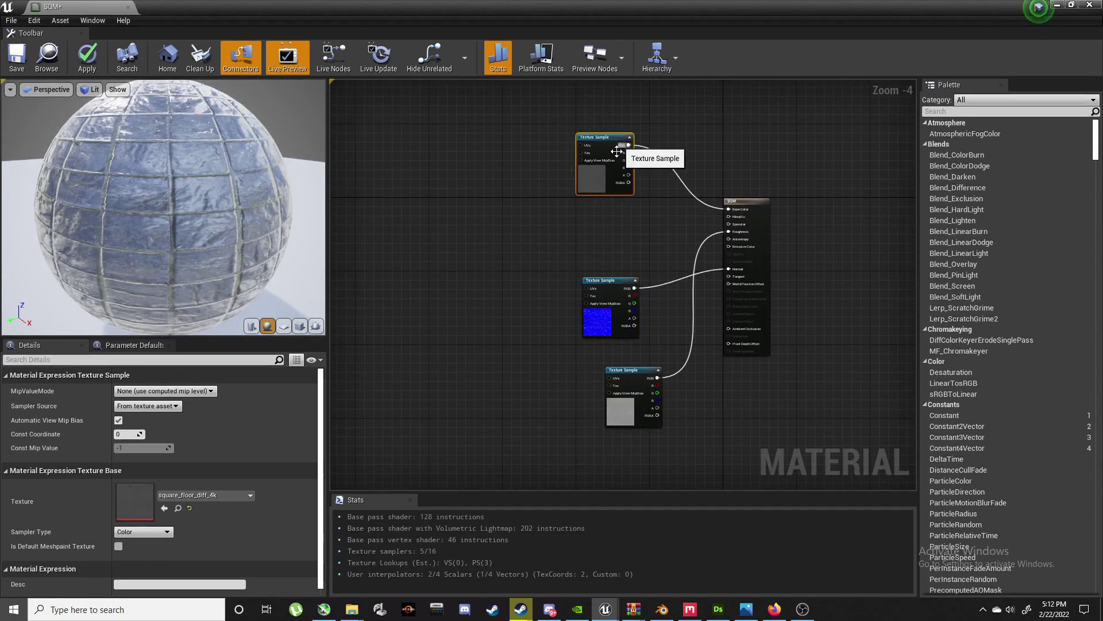
{"action": "mouse_move", "coordinate": [598, 278]}
{"action": "left_mouse_down"}
{"action": "mouse_move", "coordinate": [588, 256]}
{"action": "mouse_move", "coordinate": [588, 295]}
{"action": "left_mouse_up"}
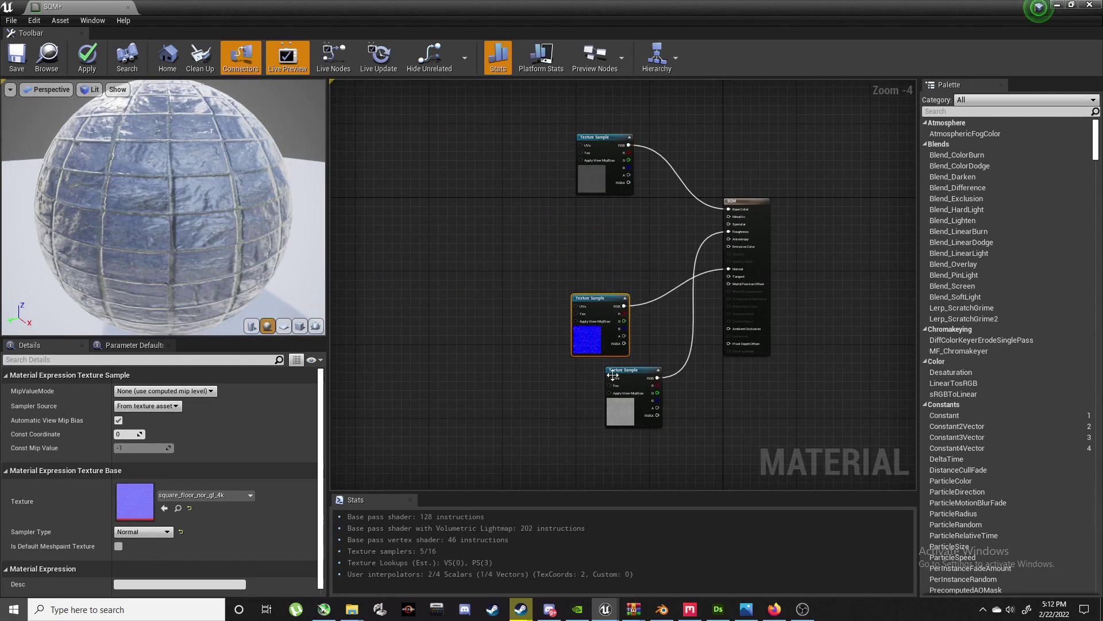
{"action": "left_click_drag", "start_coordinate": [610, 371], "coordinate": [517, 220]}
{"action": "scroll", "coordinate": [172, 219], "scroll_direction": "up", "scroll_amount": 3}
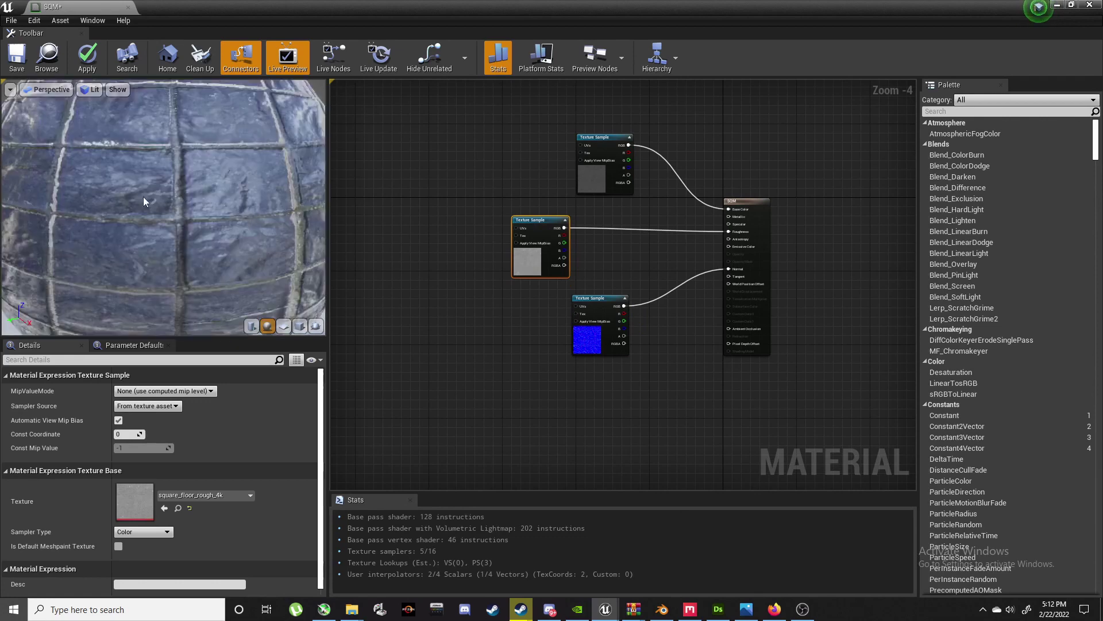
{"action": "scroll", "coordinate": [143, 196], "scroll_direction": "down", "scroll_amount": 5}
{"action": "scroll", "coordinate": [143, 198], "scroll_direction": "up", "scroll_amount": 3}
{"action": "mouse_move", "coordinate": [143, 199]}
{"action": "left_mouse_down"}
{"action": "mouse_move", "coordinate": [230, 215]}
{"action": "mouse_move", "coordinate": [221, 169]}
{"action": "mouse_move", "coordinate": [207, 164]}
{"action": "mouse_move", "coordinate": [162, 200]}
{"action": "left_mouse_up"}
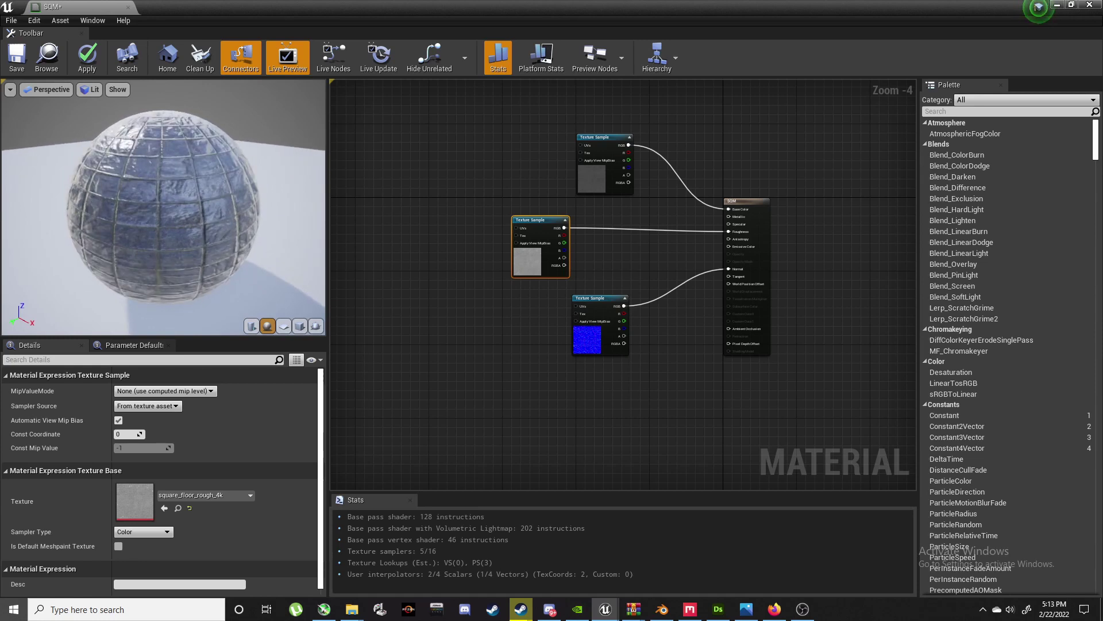
Step: Add a TextureCoordinate node and place it to the left of the diffuse texture sample
{"action": "right_click", "coordinate": [436, 157]}
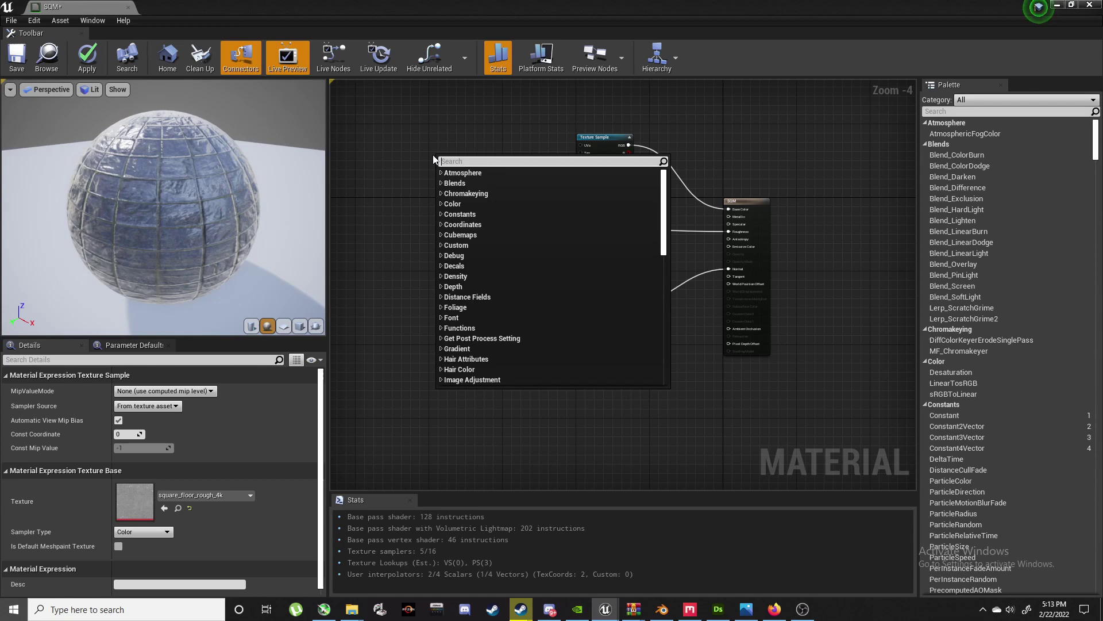
{"action": "type", "text": "texc"}
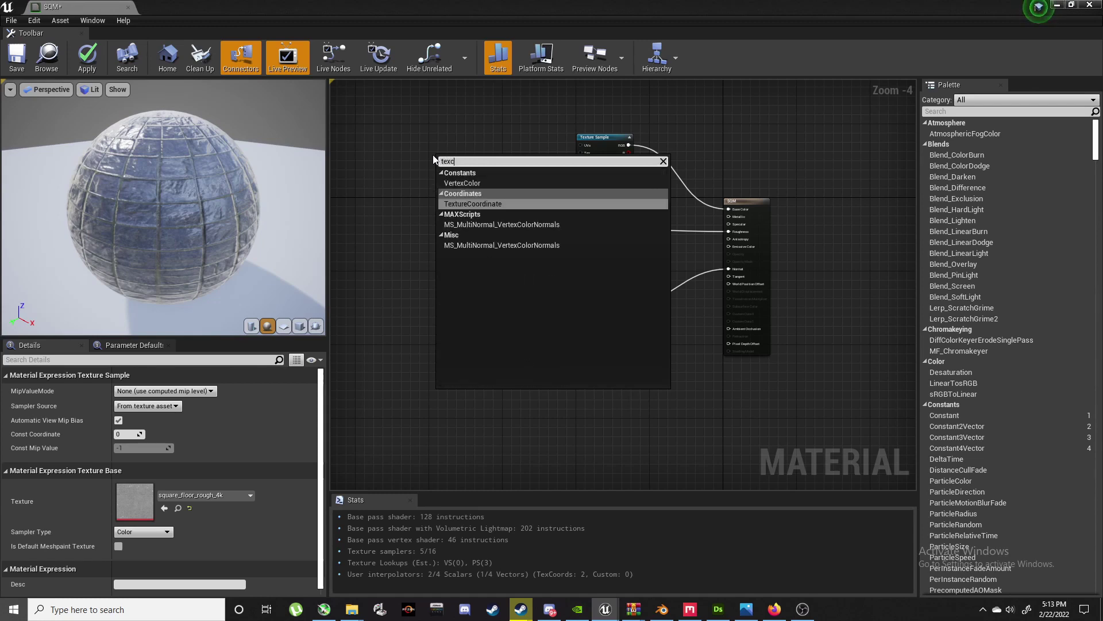
{"action": "type", "text": "o"}
{"action": "key", "text": "Return"}
{"action": "right_click", "coordinate": [426, 278]}
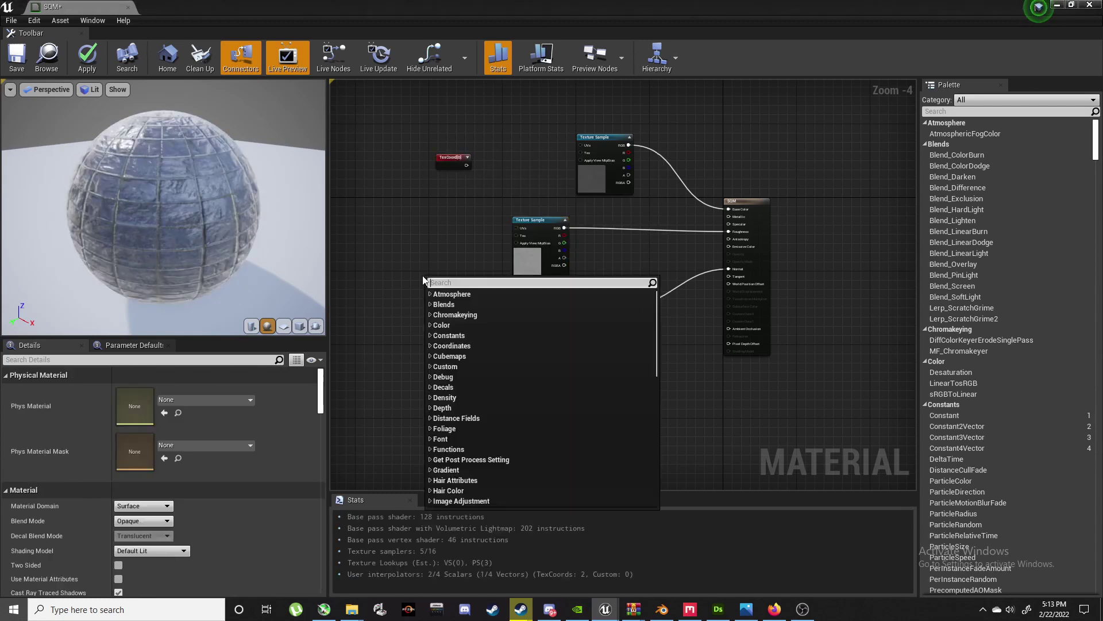
{"action": "right_click", "coordinate": [388, 209]}
{"action": "left_click", "coordinate": [397, 184]}
{"action": "scroll", "coordinate": [462, 164], "scroll_direction": "up", "scroll_amount": 4}
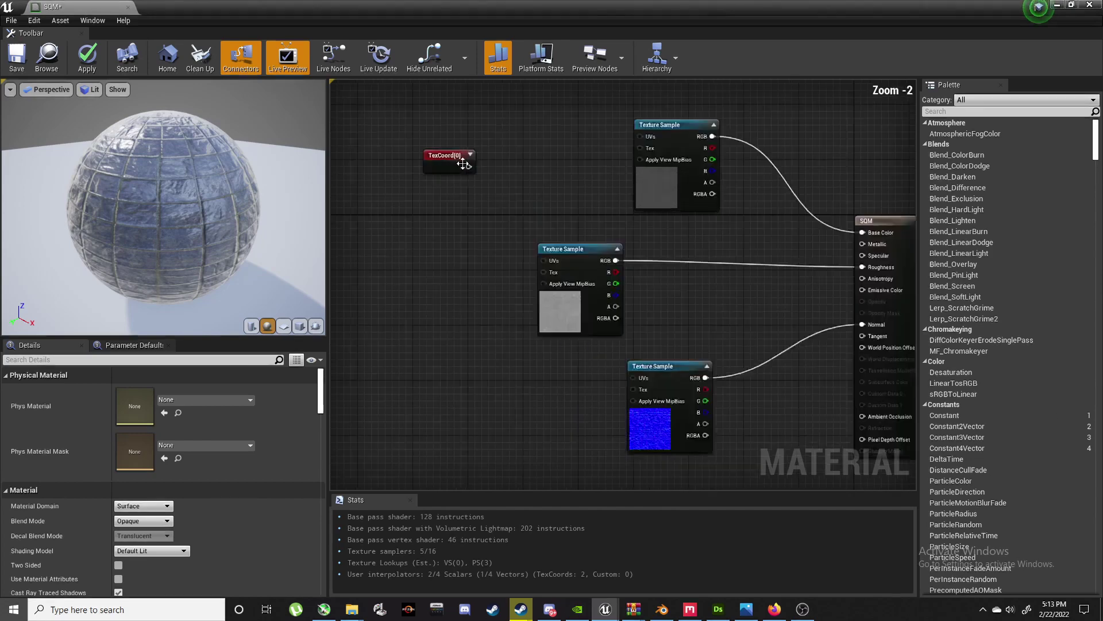
{"action": "left_click_drag", "start_coordinate": [447, 165], "coordinate": [399, 134]}
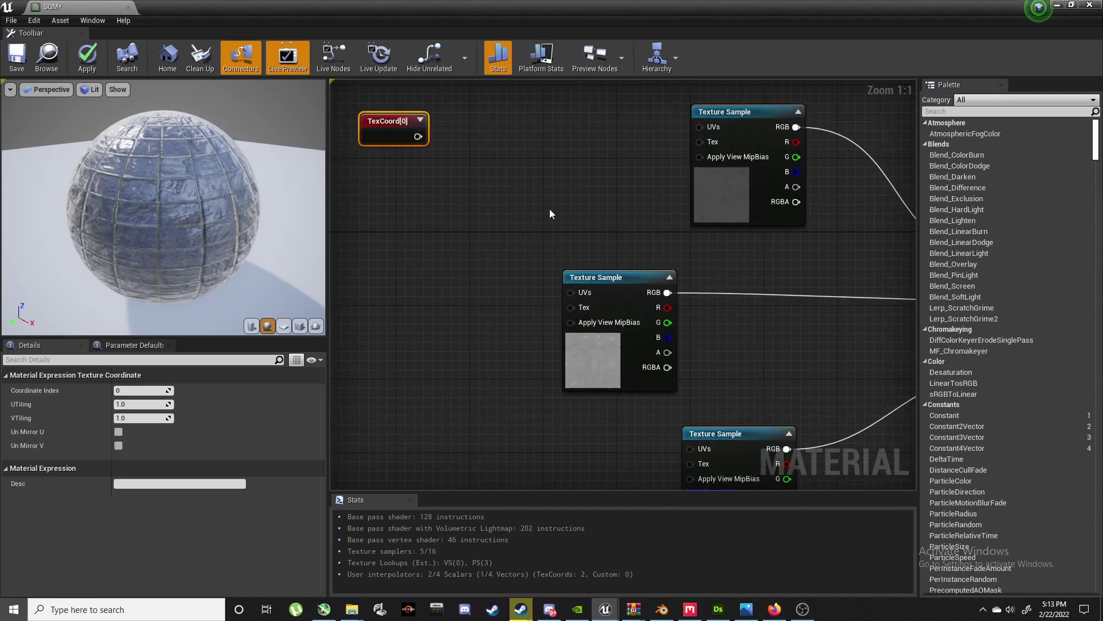
Step: Add a Multiply node with TexCoord connected to its A input, and place a Constant node below them
{"action": "right_click", "coordinate": [550, 213]}
{"action": "type", "text": "multiply"}
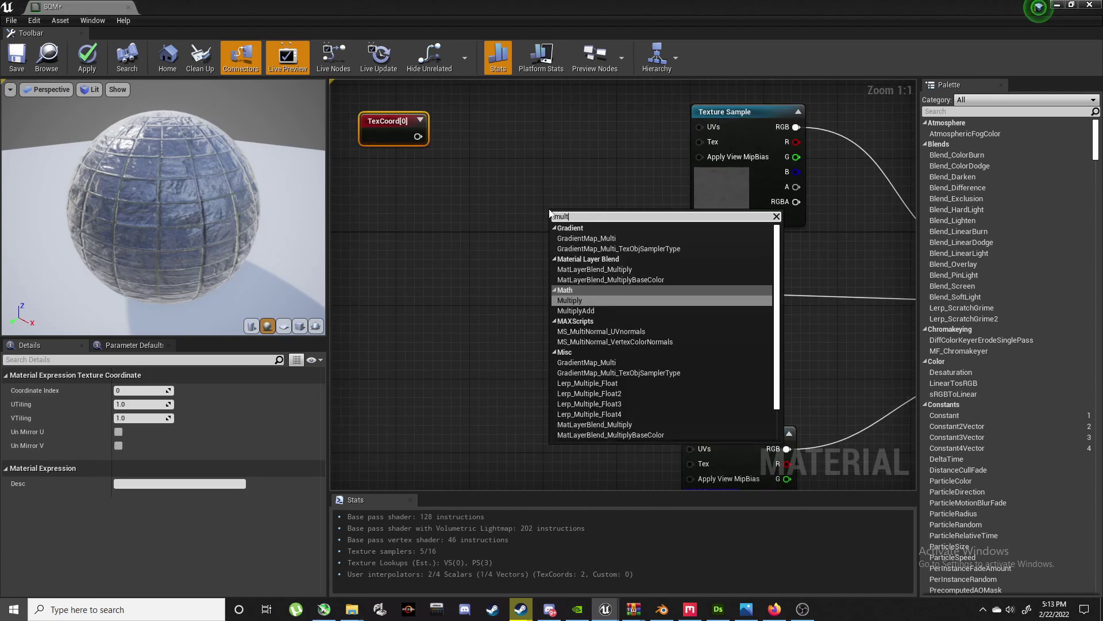
{"action": "key", "text": "Return"}
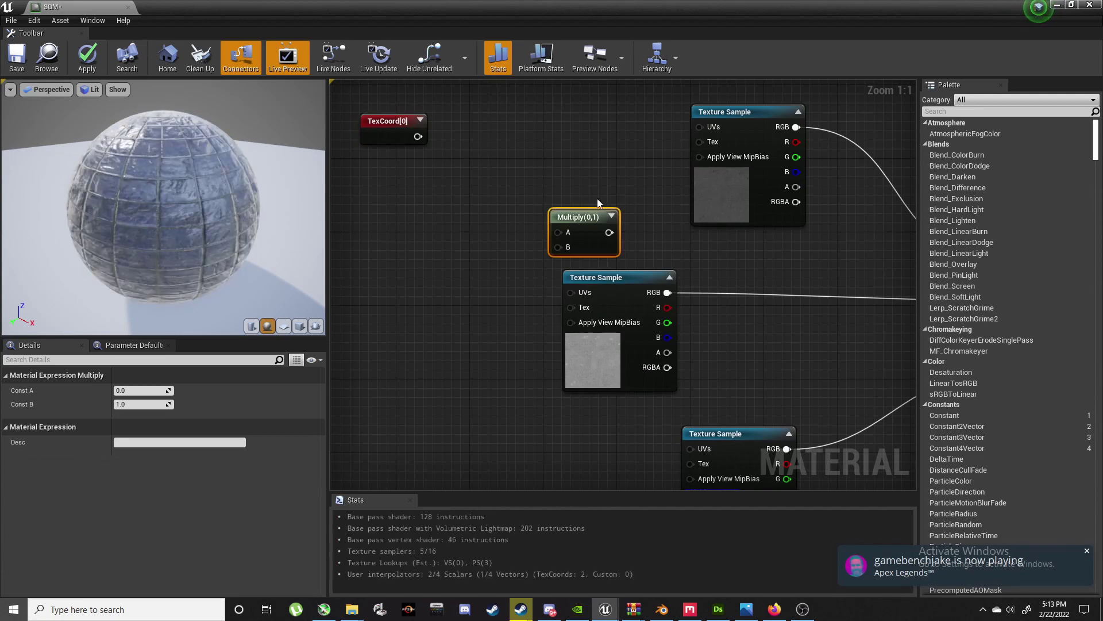
{"action": "left_click_drag", "start_coordinate": [582, 220], "coordinate": [503, 170]}
{"action": "left_click", "coordinate": [414, 248]}
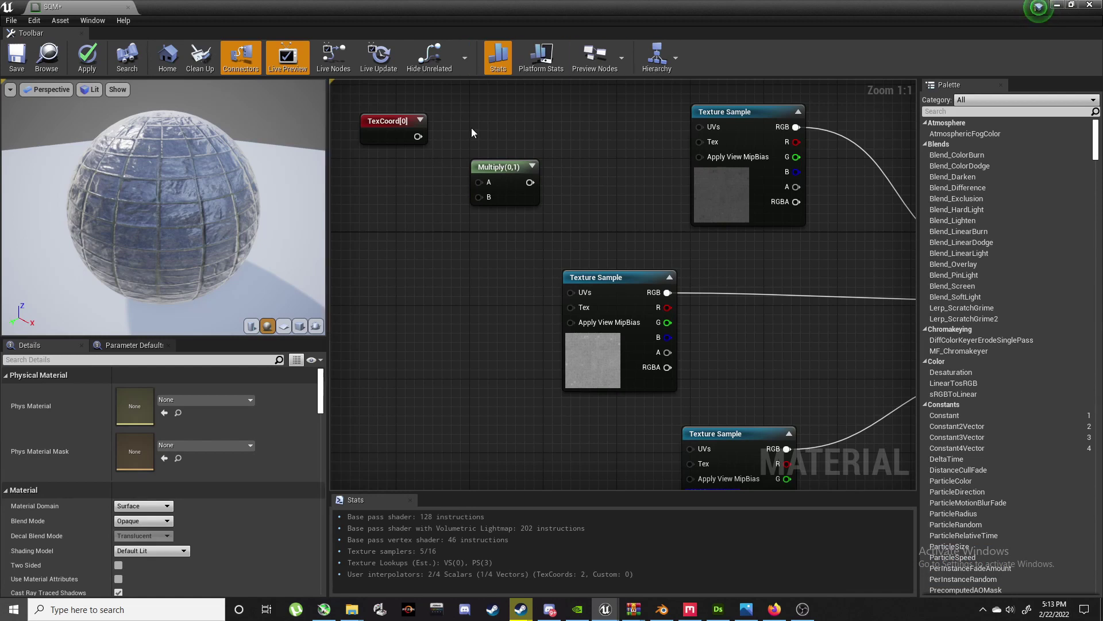
{"action": "left_click_drag", "start_coordinate": [418, 136], "coordinate": [478, 182]}
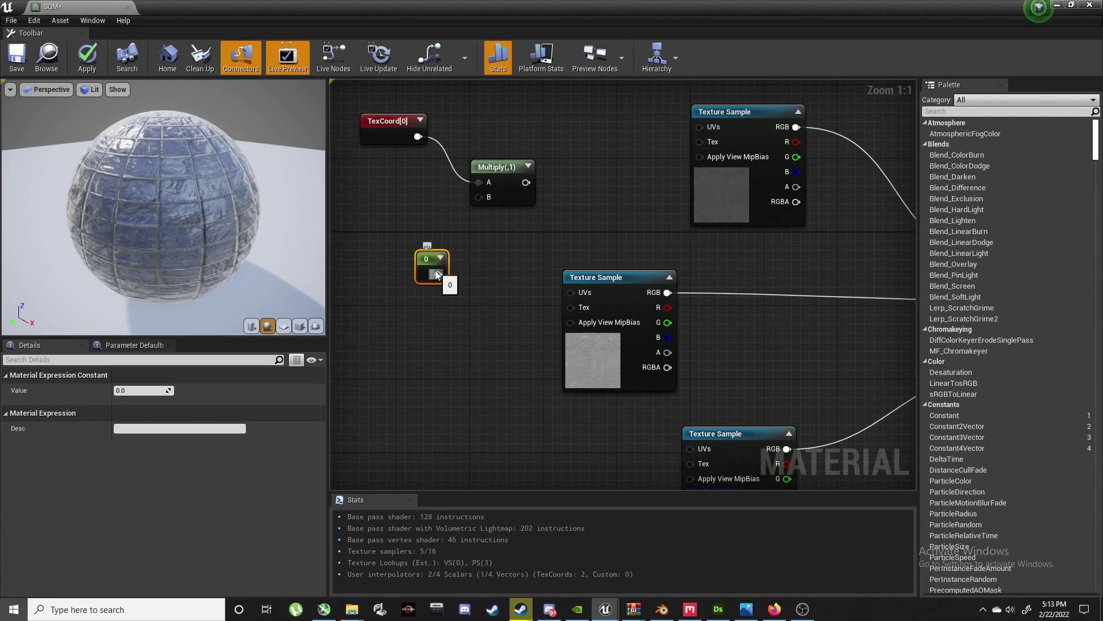
Step: Convert the constant to a parameter named Scale and connect it to the Multiply node's B input
{"action": "right_click", "coordinate": [429, 268]}
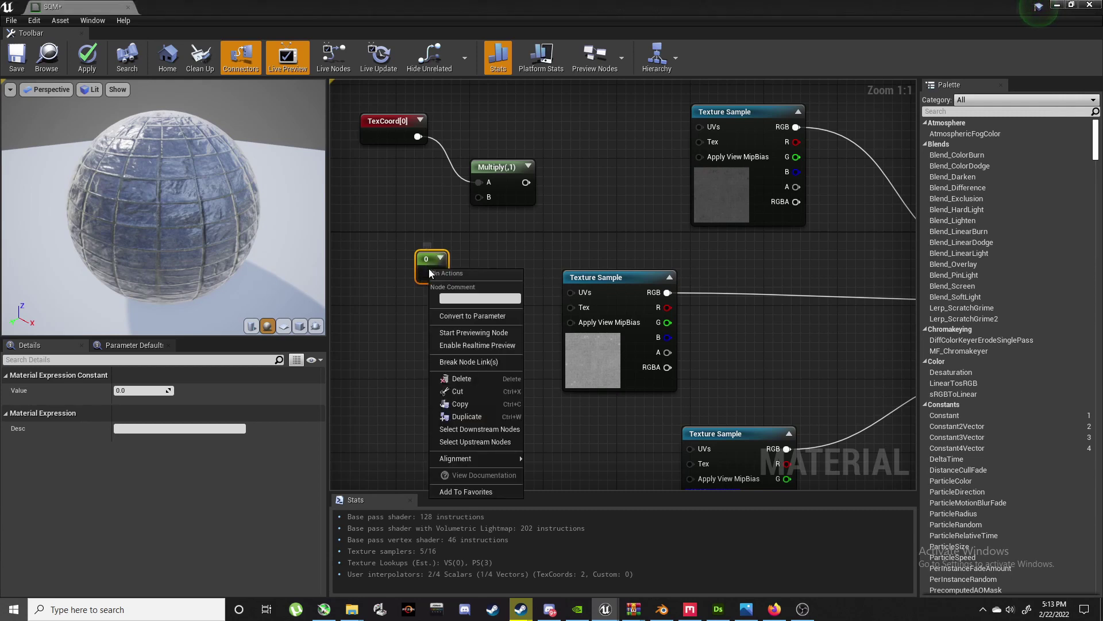
{"action": "left_click", "coordinate": [450, 316]}
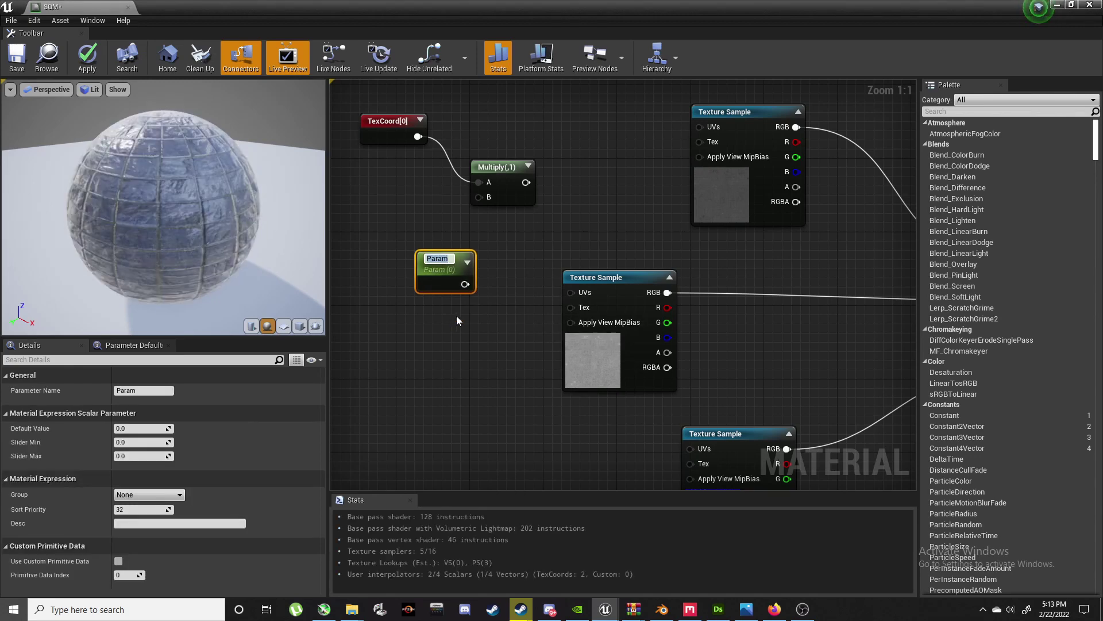
{"action": "type", "text": "Scale"}
{"action": "key", "text": "Return"}
{"action": "left_click", "coordinate": [446, 354]}
{"action": "left_click_drag", "start_coordinate": [465, 282], "coordinate": [485, 199]}
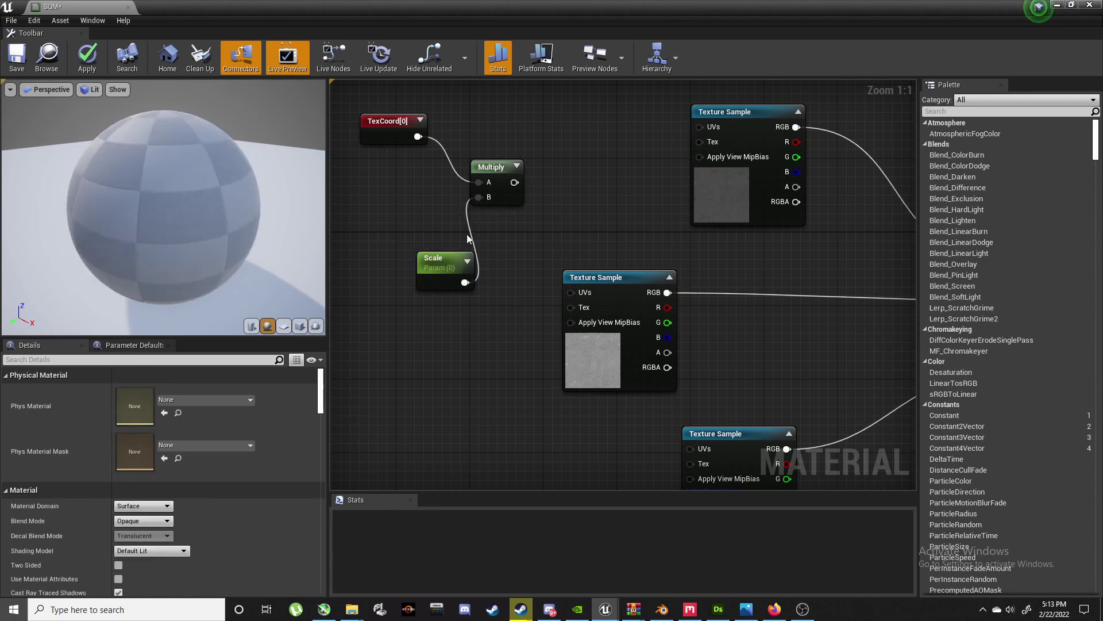
Step: Set the Scale parameter's default value to 1, slider minimum to 1 and slider maximum to 10
{"action": "left_click", "coordinate": [446, 271]}
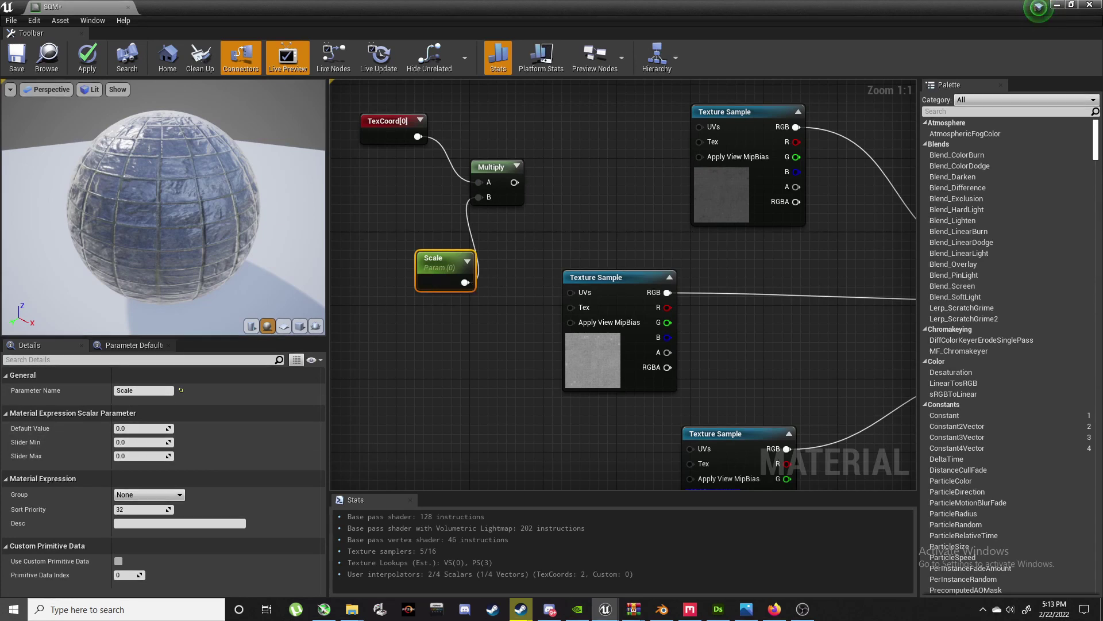
{"action": "left_click", "coordinate": [125, 428]}
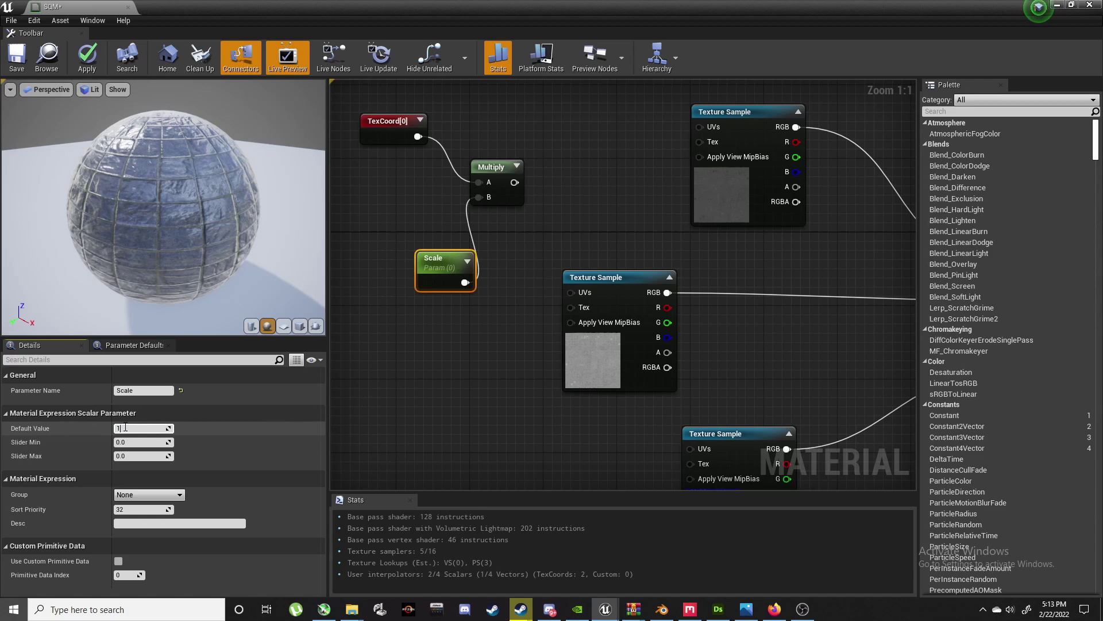
{"action": "type", "text": "1"}
{"action": "left_click", "coordinate": [123, 442]}
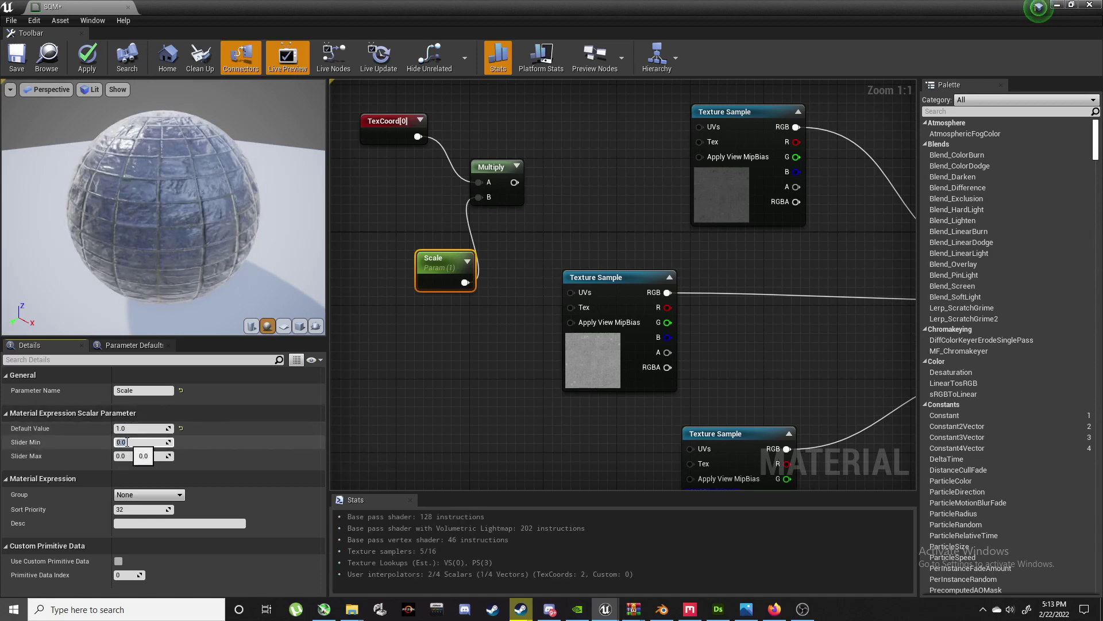
{"action": "type", "text": "1"}
{"action": "key", "text": "Return"}
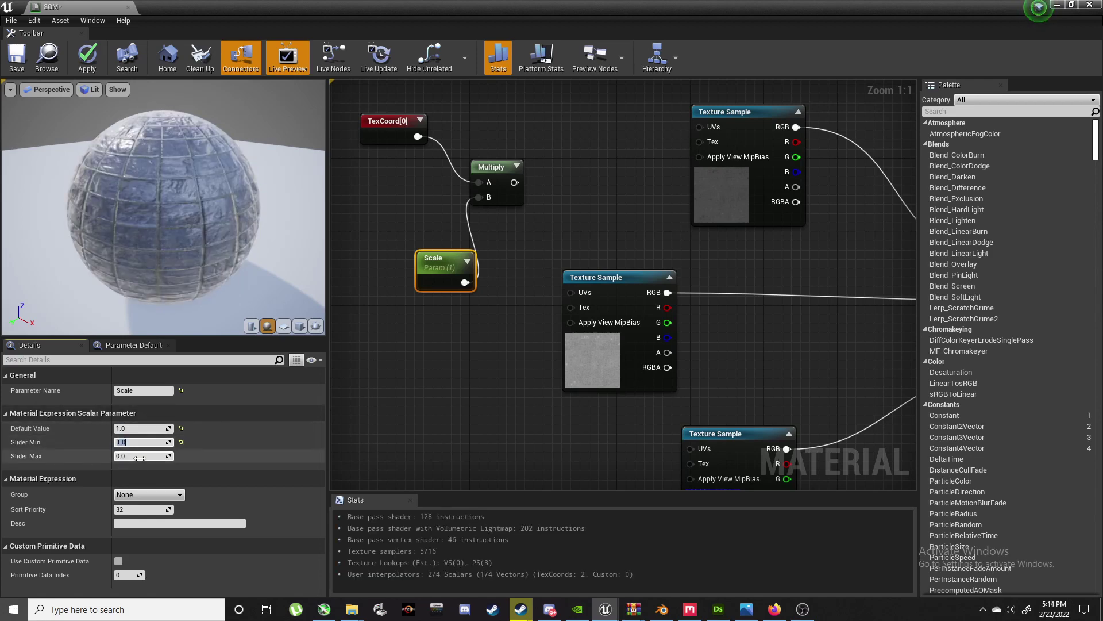
{"action": "left_click", "coordinate": [140, 458]}
{"action": "type", "text": "10"}
{"action": "key", "text": "Return"}
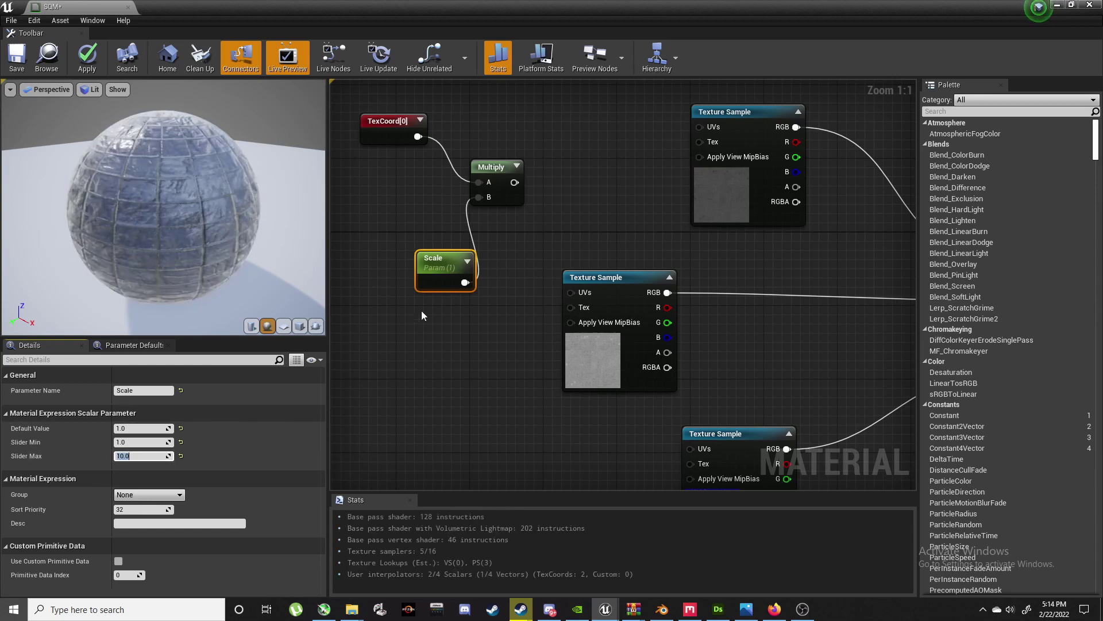
{"action": "left_click", "coordinate": [422, 311]}
Step: Connect the Multiply output to the UVs inputs of the diffuse, roughness and normal texture samples, and tidy the node layout
{"action": "left_click_drag", "start_coordinate": [418, 274], "coordinate": [389, 265]}
{"action": "right_click_drag", "start_coordinate": [495, 226], "coordinate": [440, 284]}
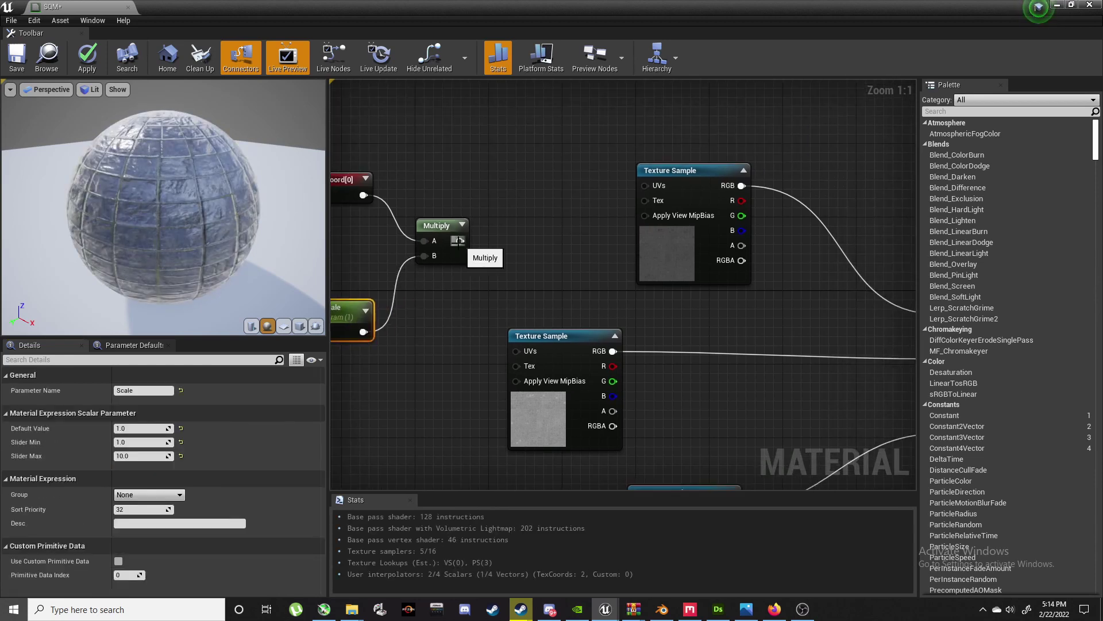
{"action": "left_click_drag", "start_coordinate": [459, 242], "coordinate": [640, 187]}
{"action": "right_click_drag", "start_coordinate": [602, 223], "coordinate": [623, 171]}
{"action": "left_click_drag", "start_coordinate": [481, 188], "coordinate": [523, 299]}
{"action": "right_click_drag", "start_coordinate": [432, 355], "coordinate": [436, 230]}
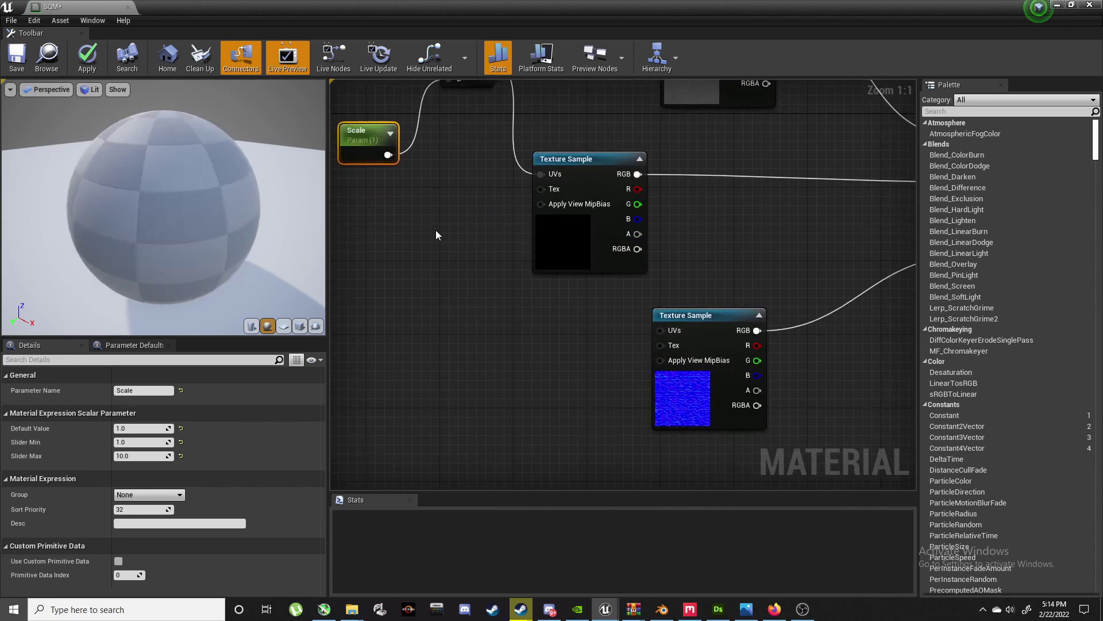
{"action": "right_click_drag", "start_coordinate": [459, 164], "coordinate": [416, 231]}
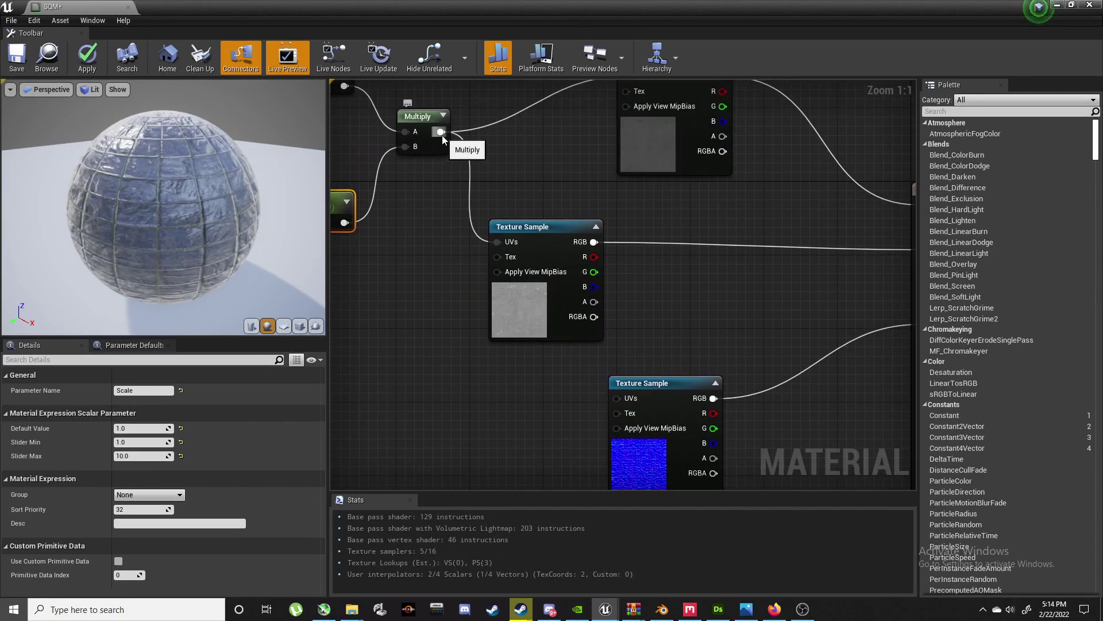
{"action": "left_click_drag", "start_coordinate": [441, 133], "coordinate": [617, 399]}
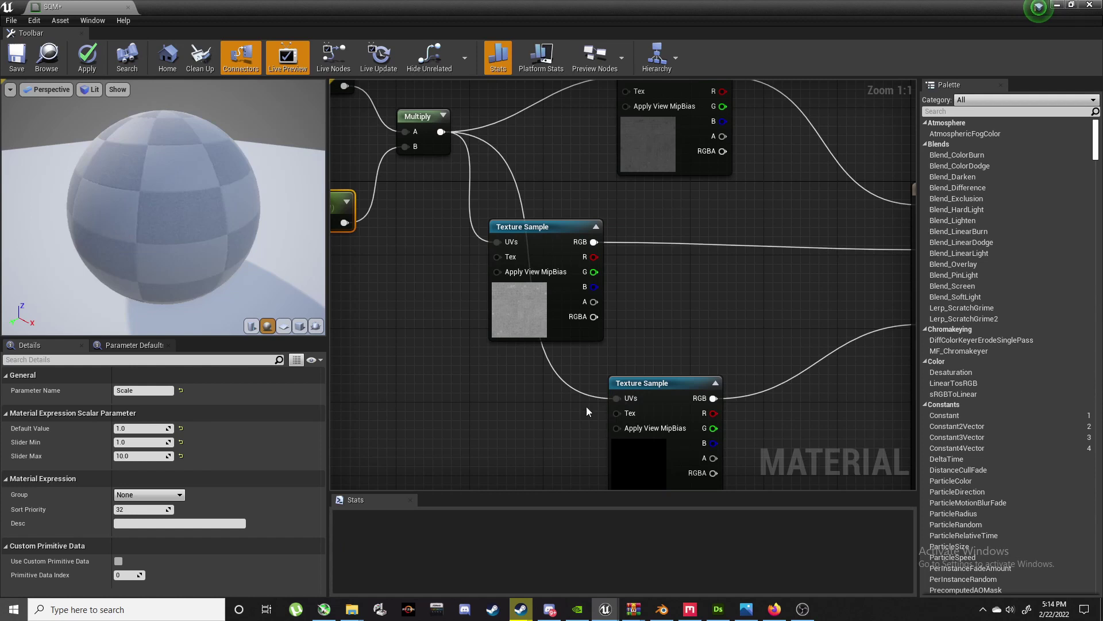
{"action": "scroll", "coordinate": [494, 373], "scroll_direction": "down", "scroll_amount": 3}
{"action": "left_click_drag", "start_coordinate": [524, 285], "coordinate": [616, 267]}
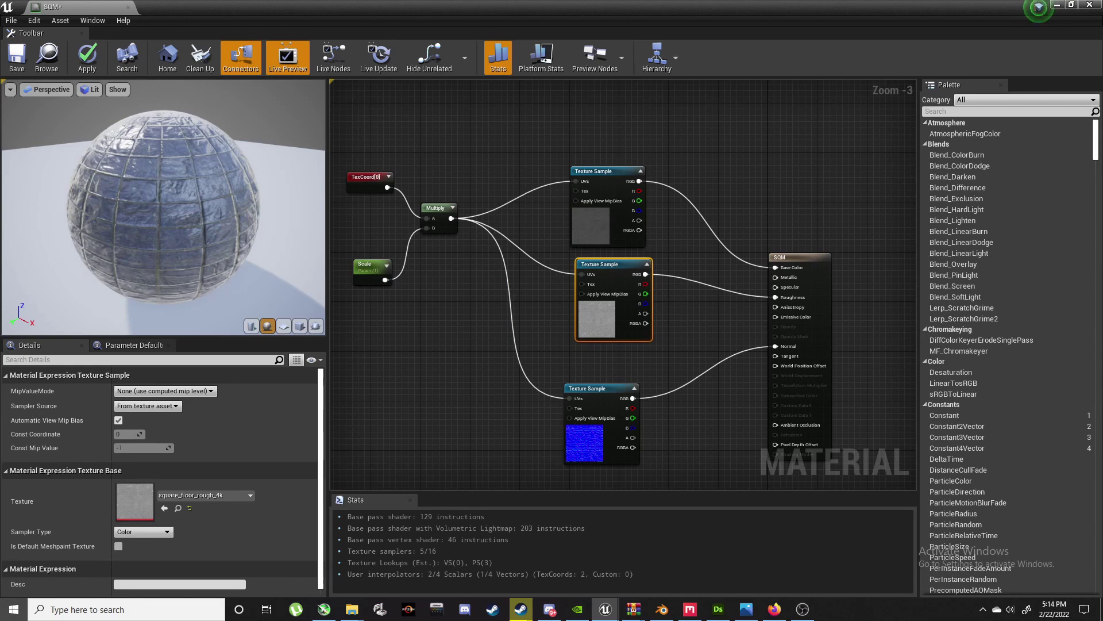
Step: Move the normal map texture sample left and add a FlattenNormal node fed by its RGB output
{"action": "right_click_drag", "start_coordinate": [641, 374], "coordinate": [562, 303]}
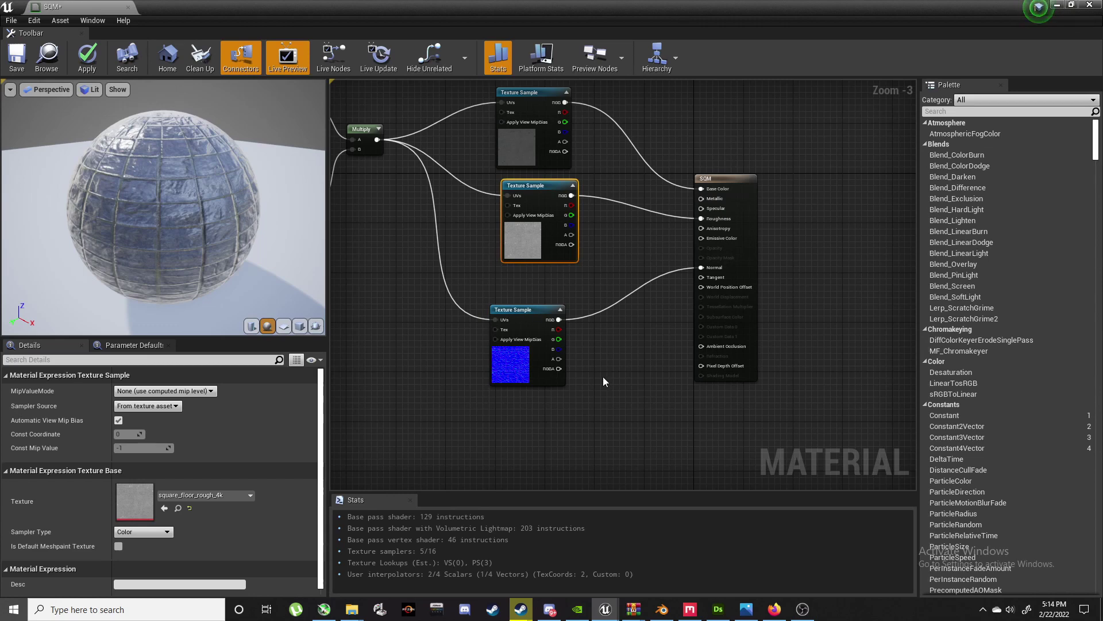
{"action": "left_click_drag", "start_coordinate": [534, 309], "coordinate": [508, 339]}
{"action": "type", "text": "flatt"}
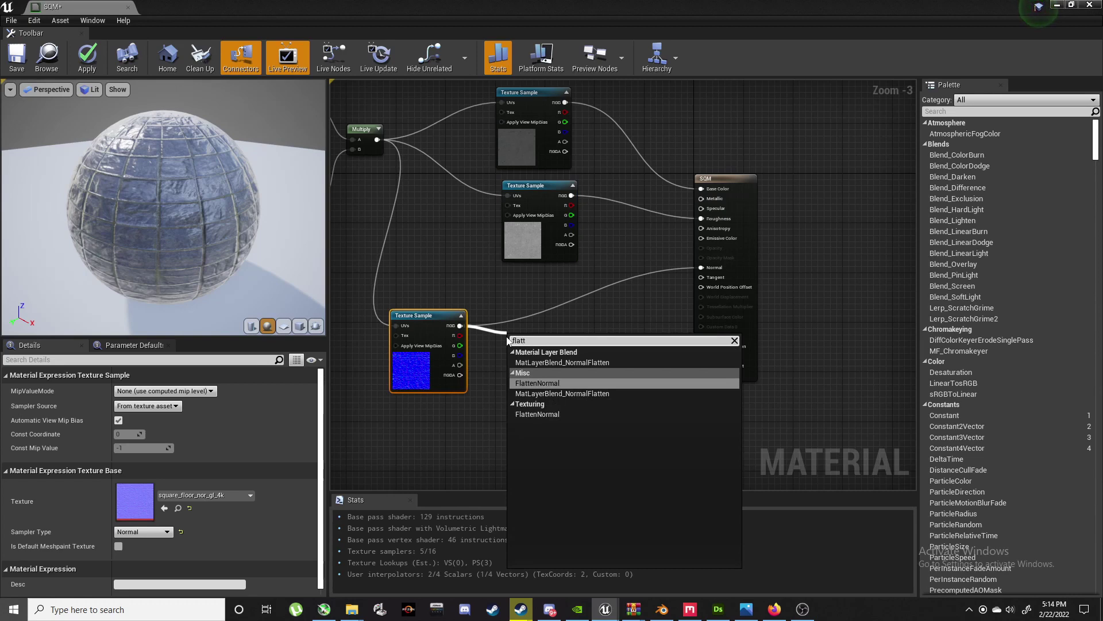
{"action": "key", "text": "Return"}
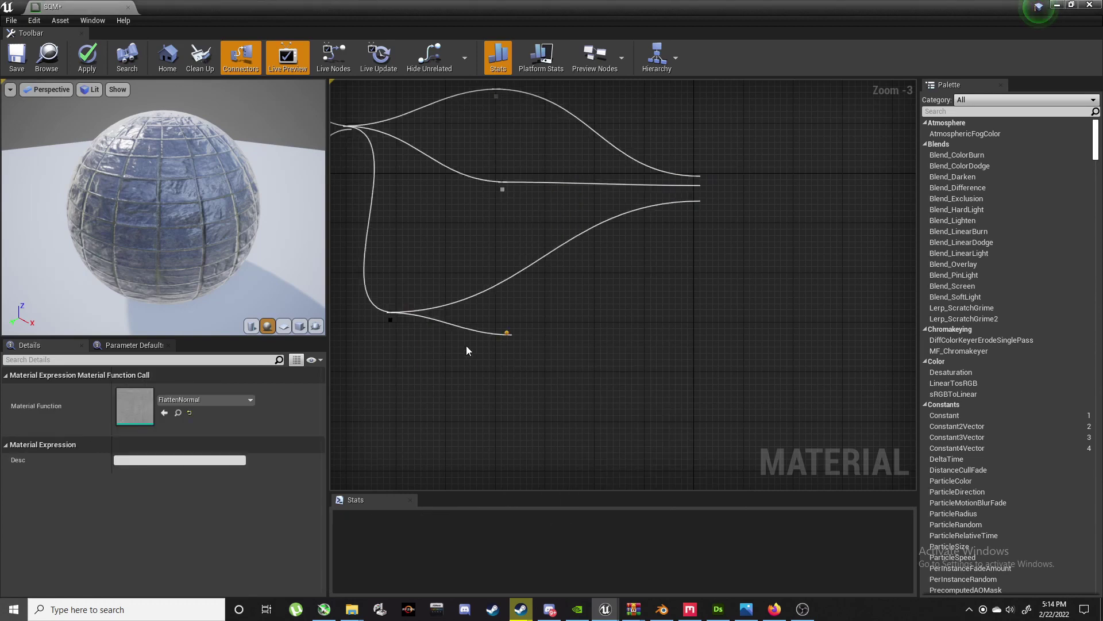
{"action": "scroll", "coordinate": [507, 336], "scroll_direction": "down", "scroll_amount": 1}
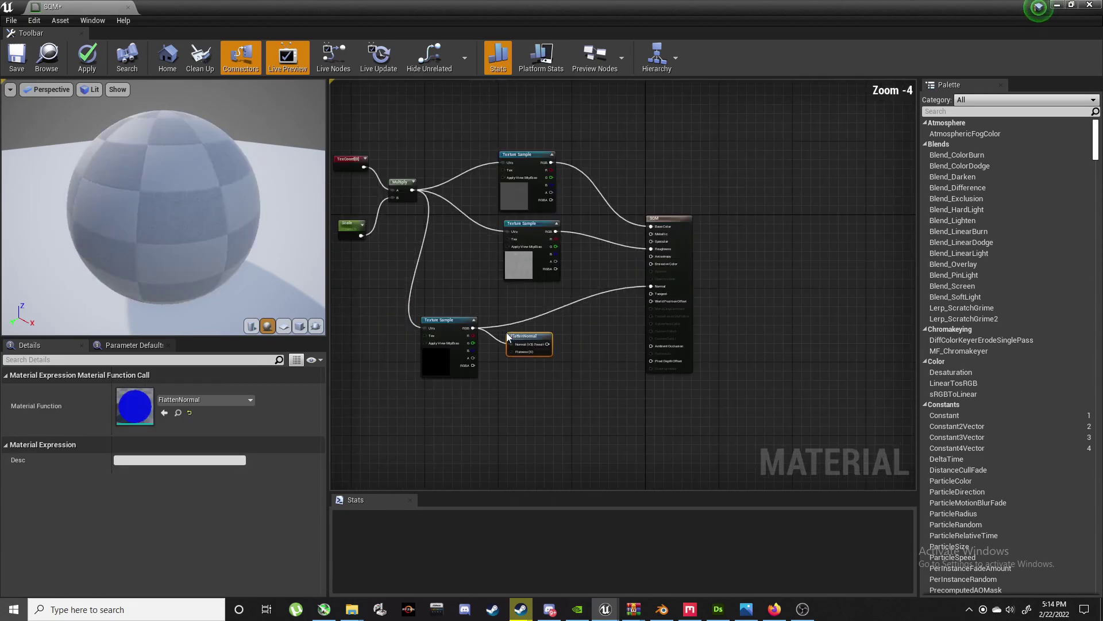
{"action": "scroll", "coordinate": [507, 335], "scroll_direction": "up", "scroll_amount": 2}
{"action": "left_click", "coordinate": [610, 320]}
{"action": "scroll", "coordinate": [608, 326], "scroll_direction": "down", "scroll_amount": 1}
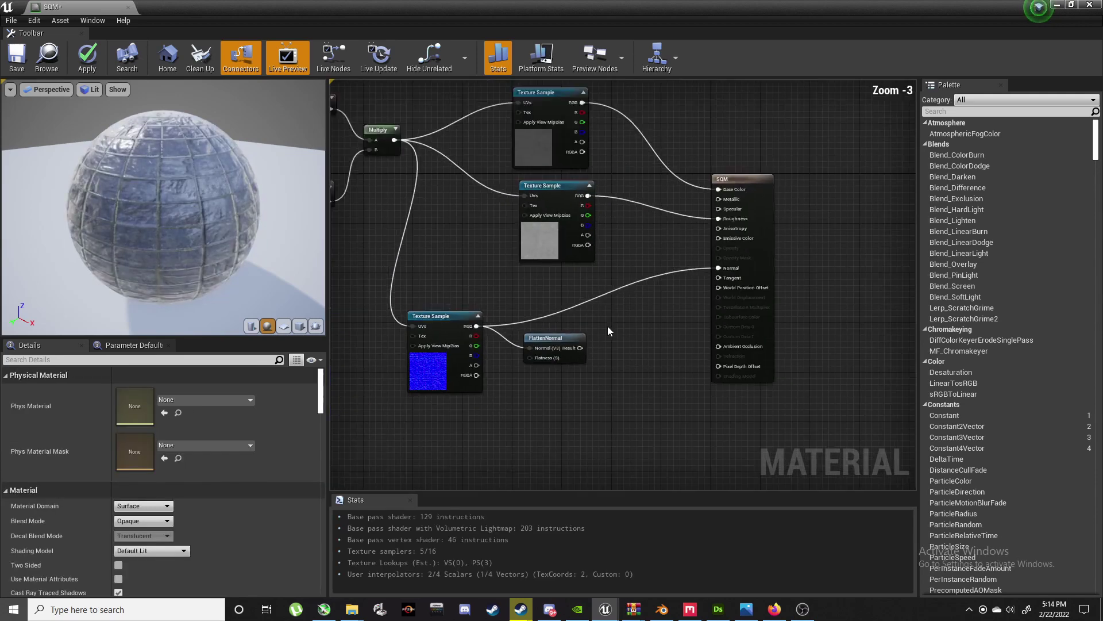
Step: Add a constant below FlattenNormal as a parameter named NormalStrength and connect it to the Flatness input
{"action": "scroll", "coordinate": [608, 326], "scroll_direction": "up", "scroll_amount": 3}
{"action": "scroll", "coordinate": [586, 332], "scroll_direction": "down", "scroll_amount": 2}
{"action": "right_click_drag", "start_coordinate": [586, 332], "coordinate": [607, 288]}
{"action": "scroll", "coordinate": [608, 288], "scroll_direction": "up", "scroll_amount": 2}
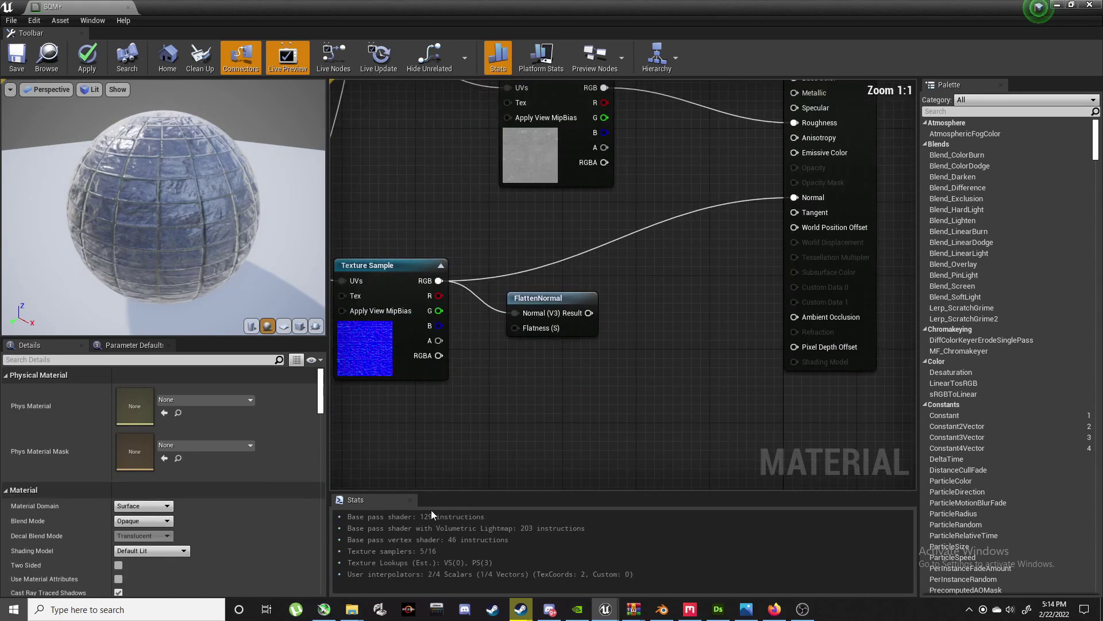
{"action": "scroll", "coordinate": [660, 281], "scroll_direction": "down", "scroll_amount": 1}
{"action": "scroll", "coordinate": [659, 281], "scroll_direction": "up", "scroll_amount": 1}
{"action": "scroll", "coordinate": [526, 401], "scroll_direction": "down", "scroll_amount": 3}
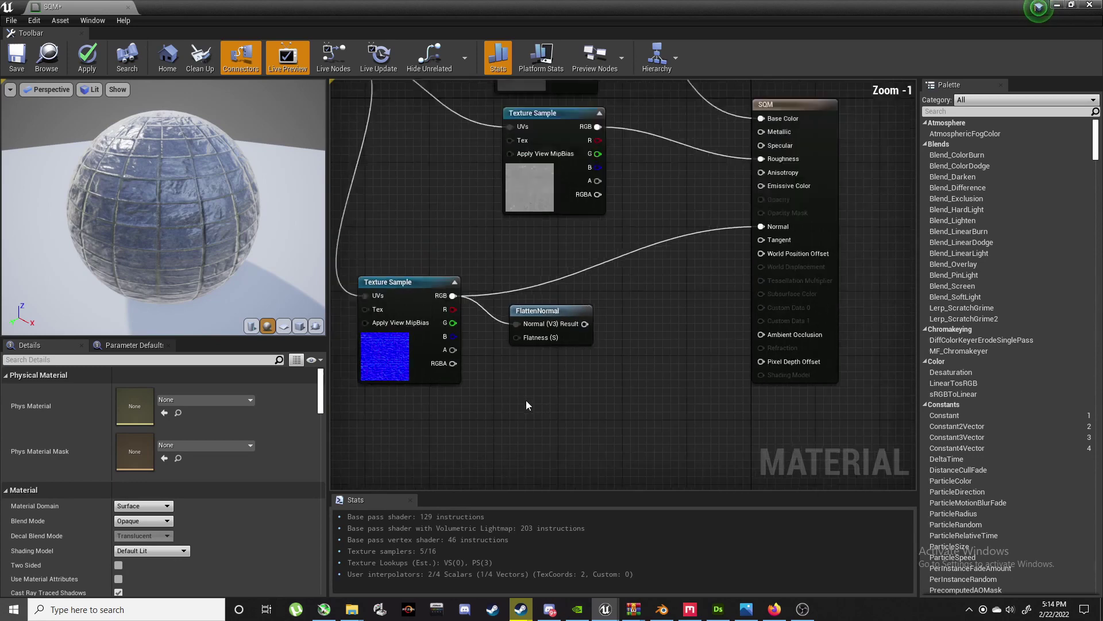
{"action": "right_click_drag", "start_coordinate": [413, 222], "coordinate": [594, 280]}
{"action": "right_click_drag", "start_coordinate": [517, 278], "coordinate": [460, 202]}
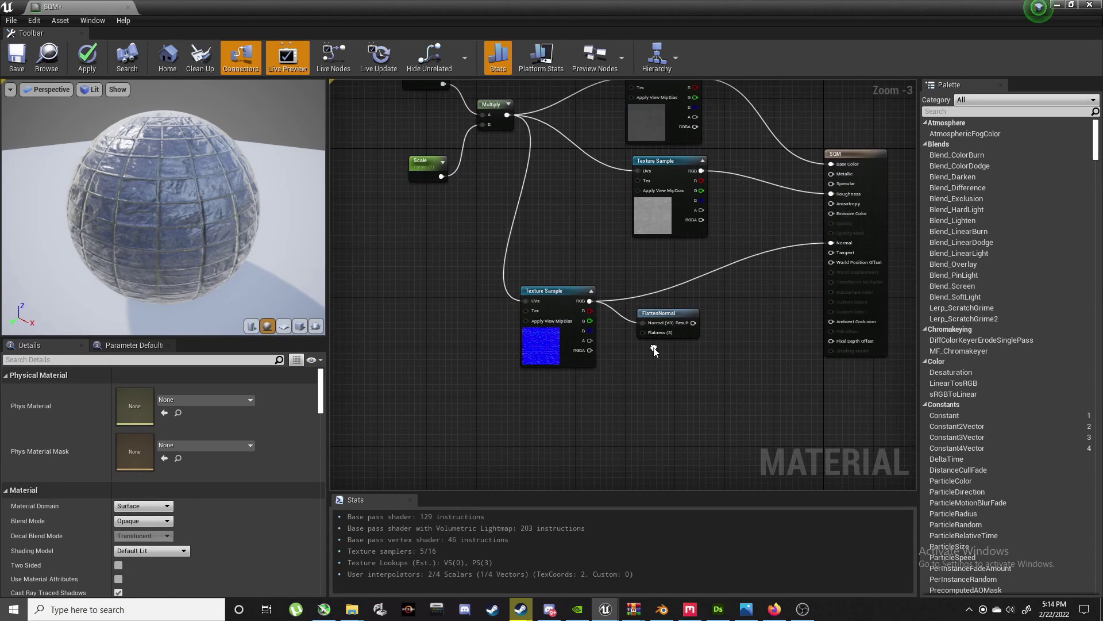
{"action": "left_click", "coordinate": [642, 389]}
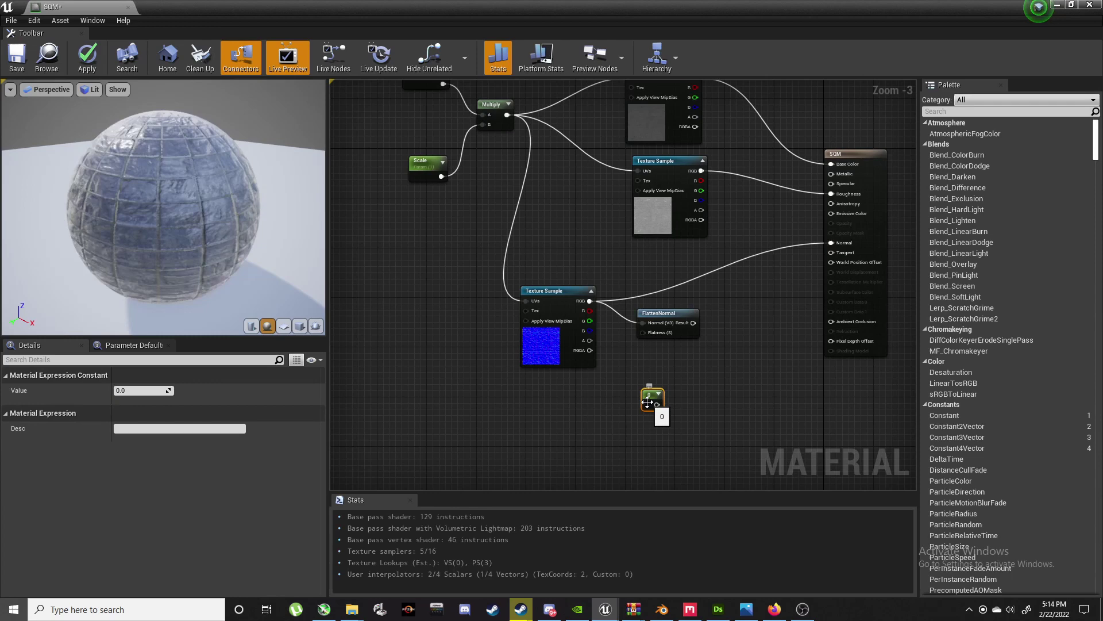
{"action": "right_click", "coordinate": [647, 402]}
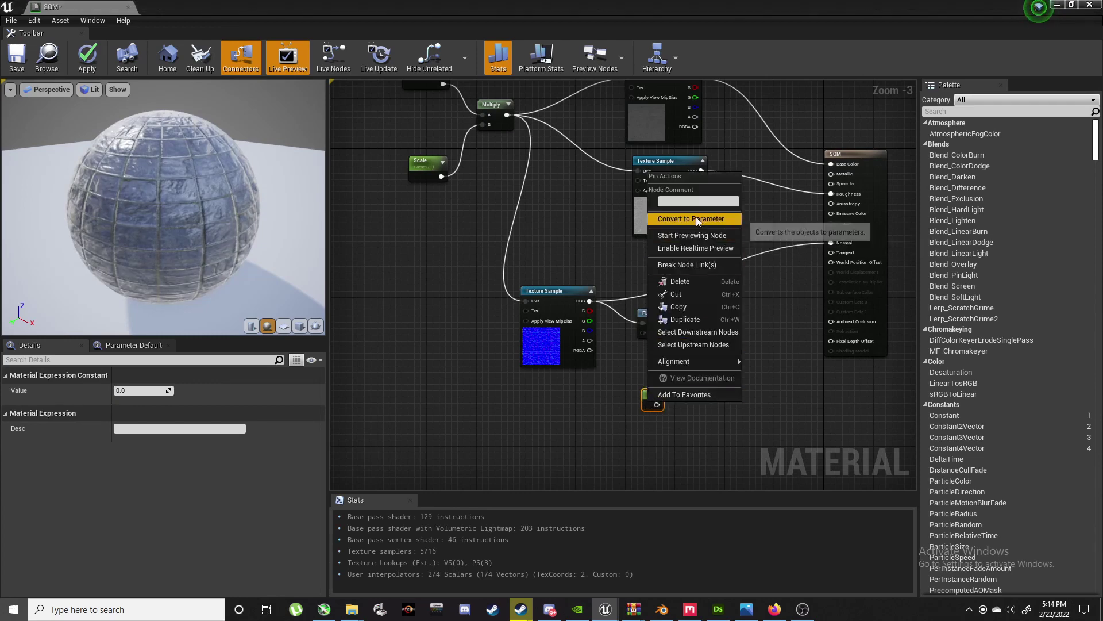
{"action": "left_click", "coordinate": [725, 218]}
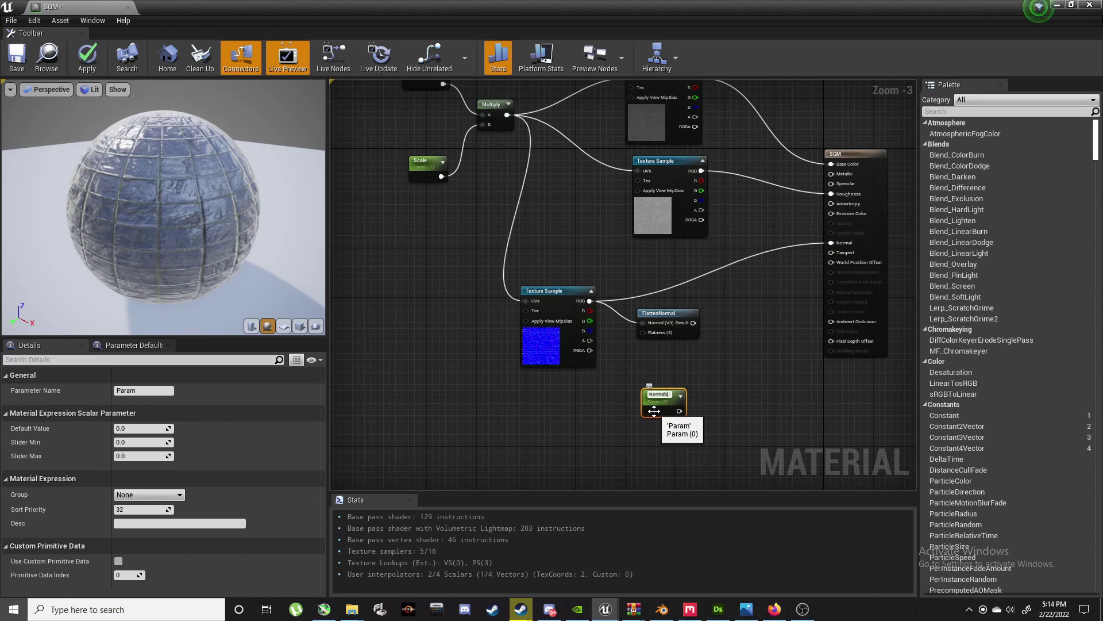
{"action": "type", "text": "NormalStrength"}
{"action": "key", "text": "Return"}
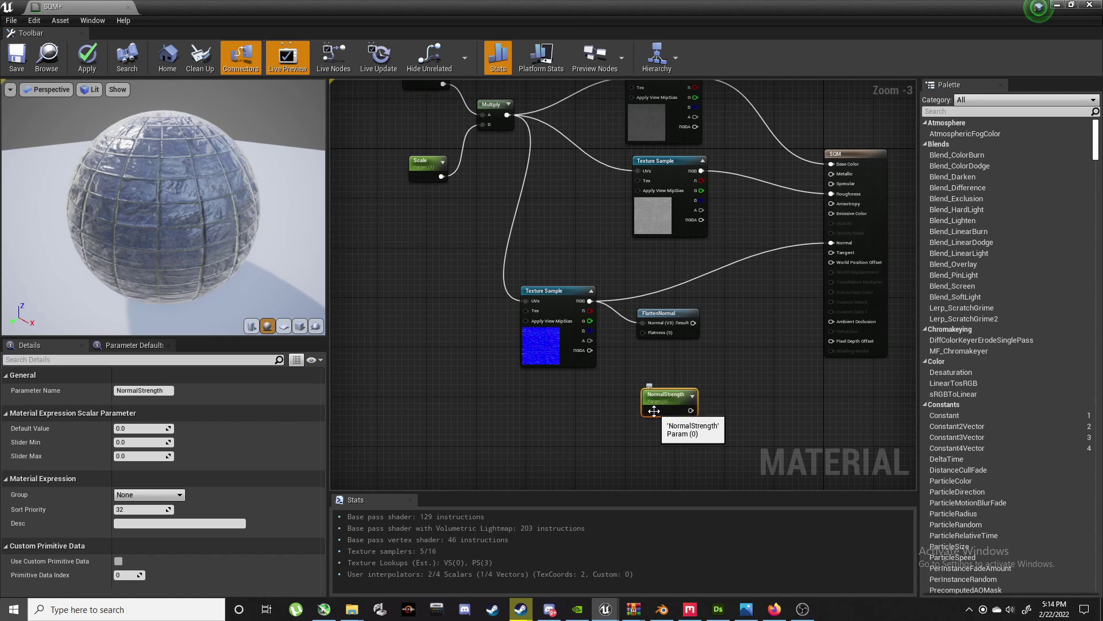
{"action": "scroll", "coordinate": [653, 410], "scroll_direction": "up", "scroll_amount": 3}
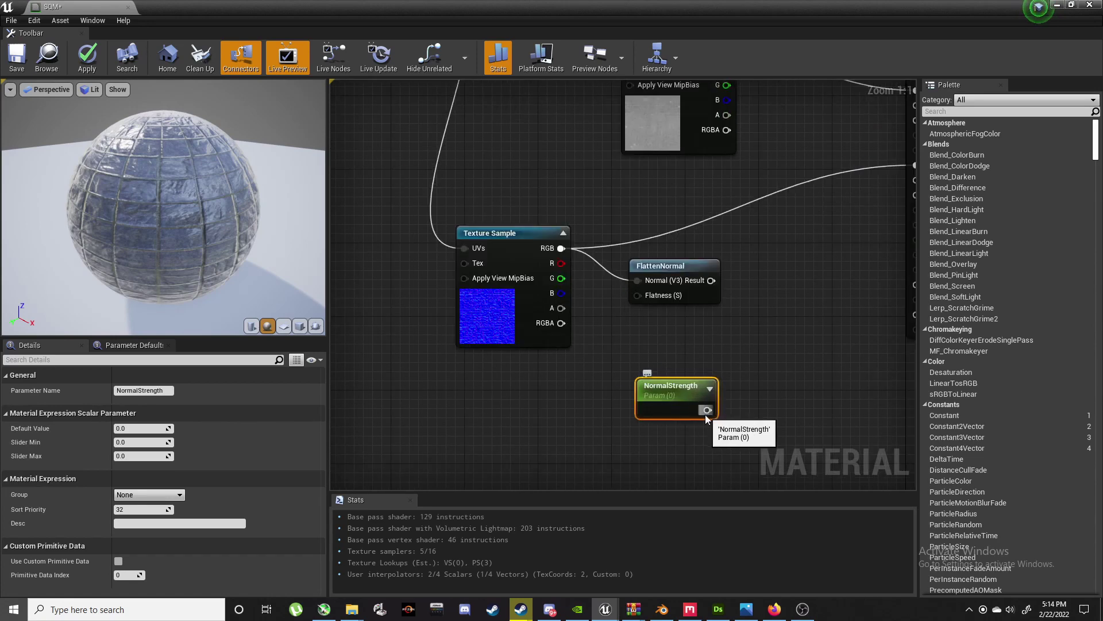
{"action": "left_click_drag", "start_coordinate": [707, 410], "coordinate": [644, 294]}
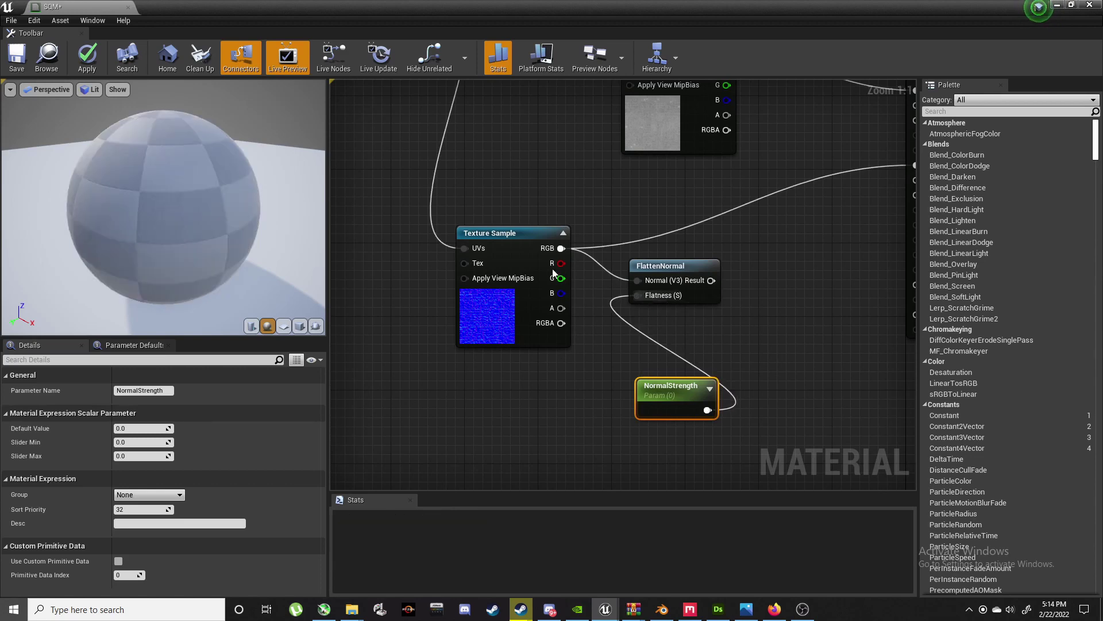
Step: Replace the normal texture's direct link to the material's Normal input with the FlattenNormal result
{"action": "scroll", "coordinate": [603, 221], "scroll_direction": "down", "scroll_amount": 2}
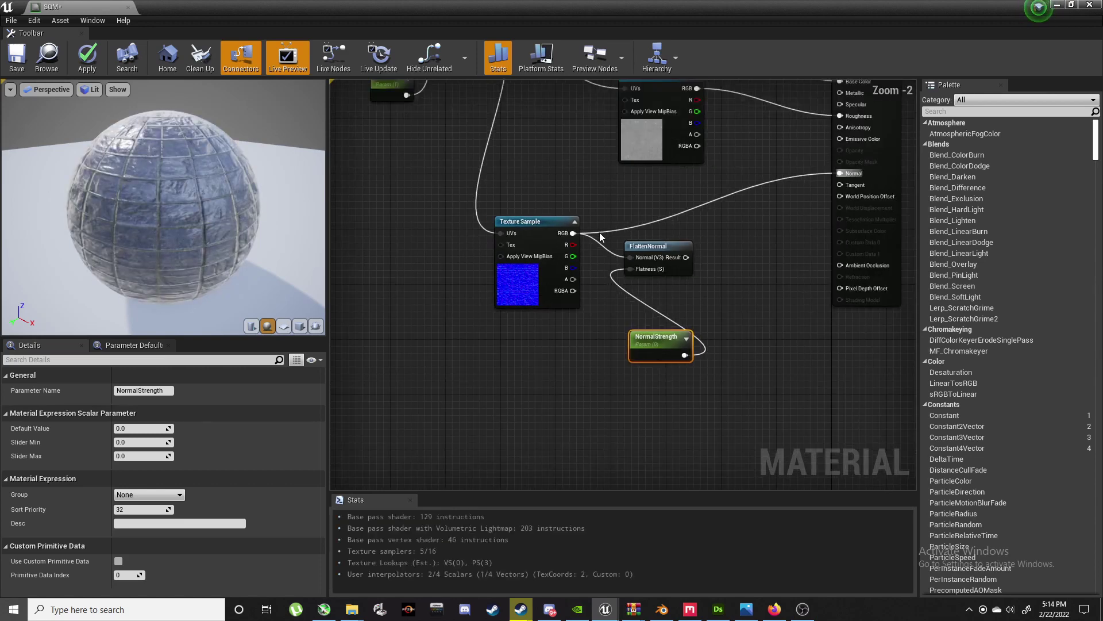
{"action": "left_click", "coordinate": [599, 233], "text": "alt"}
{"action": "scroll", "coordinate": [155, 201], "scroll_direction": "up", "scroll_amount": 3}
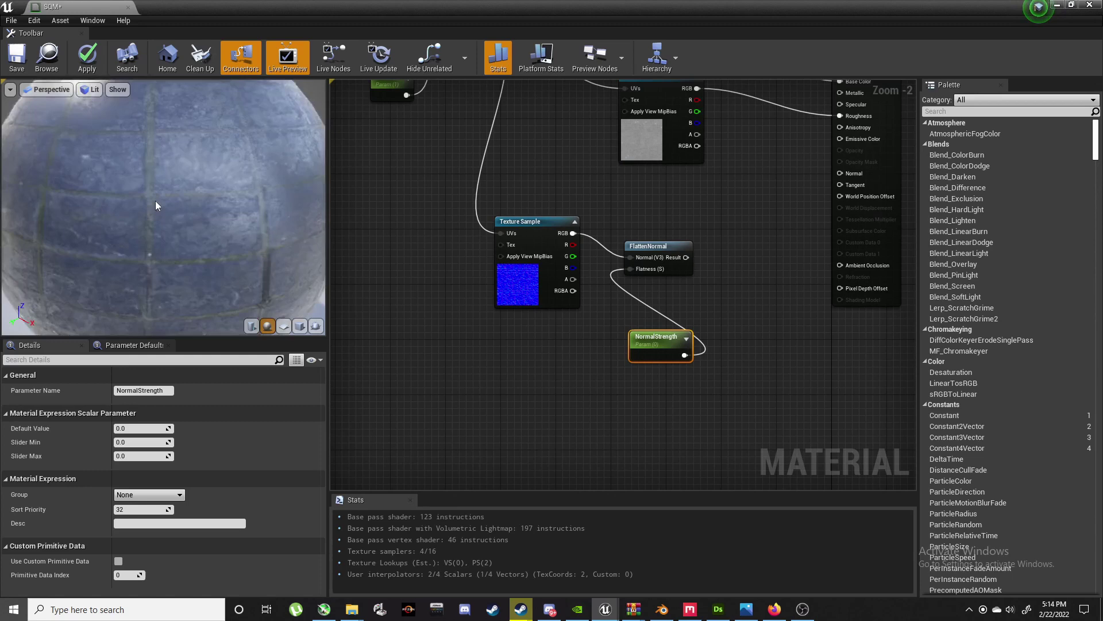
{"action": "left_click_drag", "start_coordinate": [155, 201], "coordinate": [94, 137]}
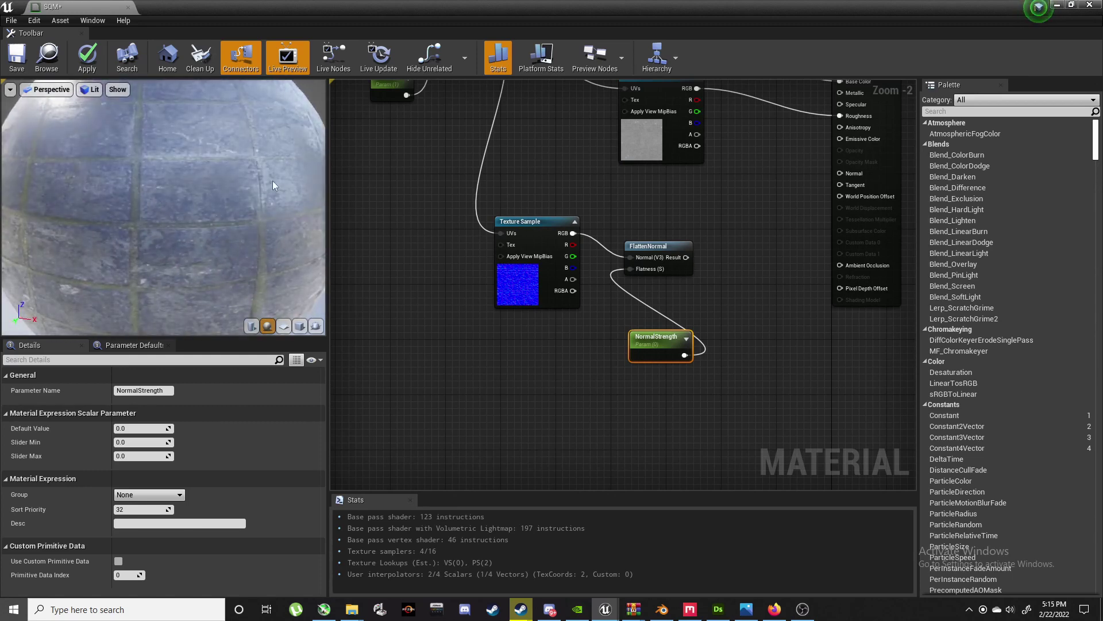
{"action": "left_click_drag", "start_coordinate": [685, 257], "coordinate": [864, 174]}
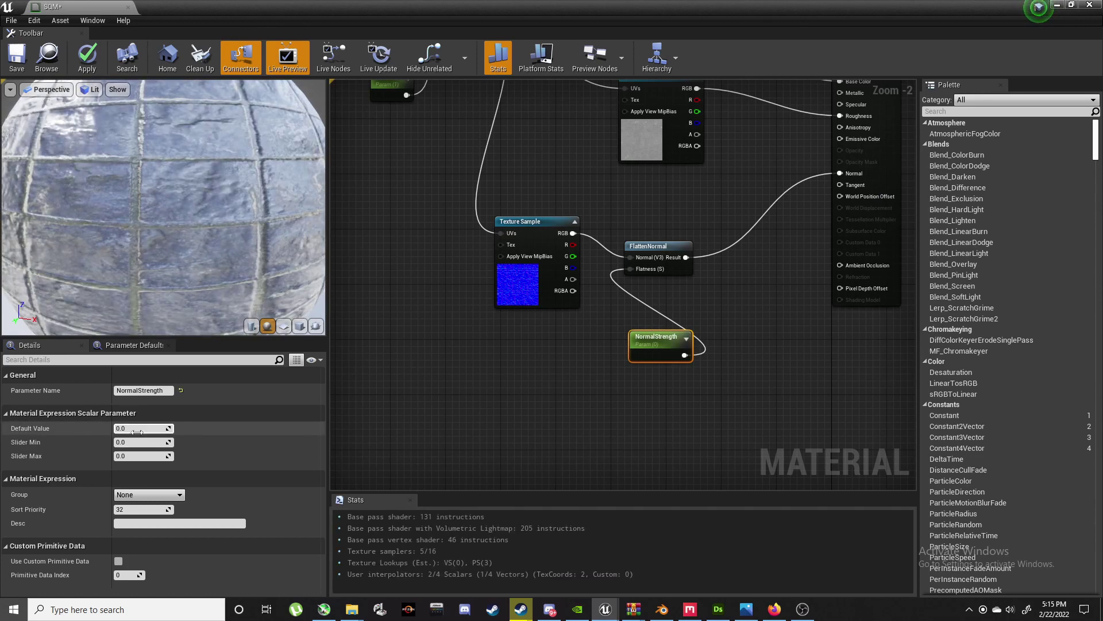
Step: Set the NormalStrength parameter's default value to 1, slider minimum to 1 and slider maximum to 10
{"action": "type", "text": "1"}
{"action": "key", "text": "Return"}
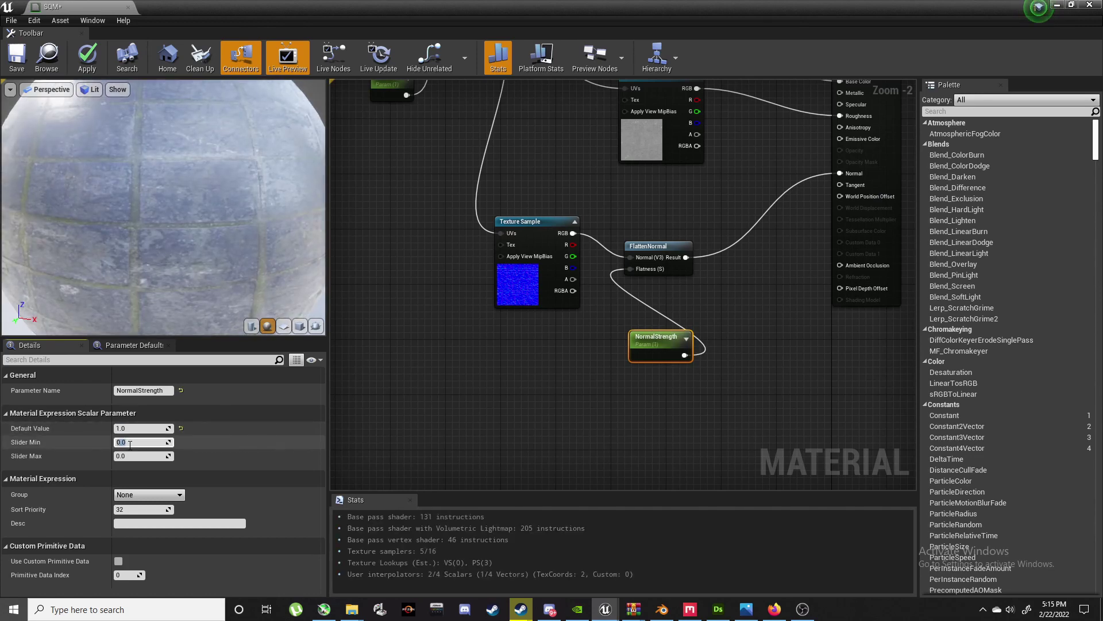
{"action": "type", "text": "1"}
{"action": "key", "text": "Return"}
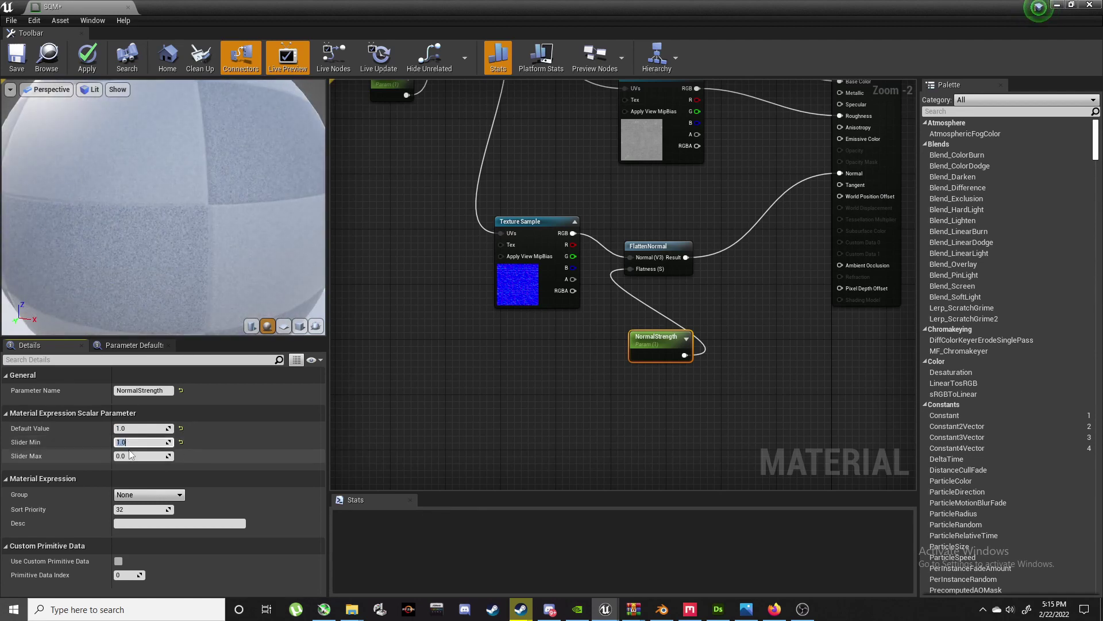
{"action": "left_click", "coordinate": [130, 455]}
{"action": "type", "text": "10"}
{"action": "key", "text": "Return"}
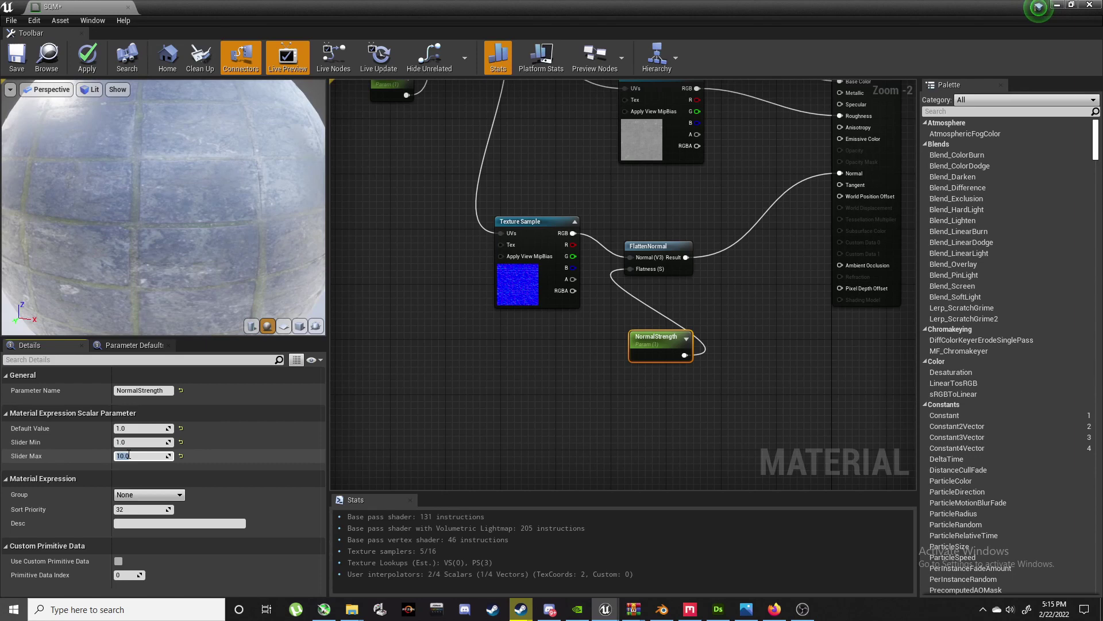
Step: Zoom the material preview out to the whole sphere and save the SQM material
{"action": "scroll", "coordinate": [240, 248], "scroll_direction": "down", "scroll_amount": 6}
{"action": "right_click_drag", "start_coordinate": [752, 317], "coordinate": [723, 326]}
{"action": "left_click", "coordinate": [17, 58]}
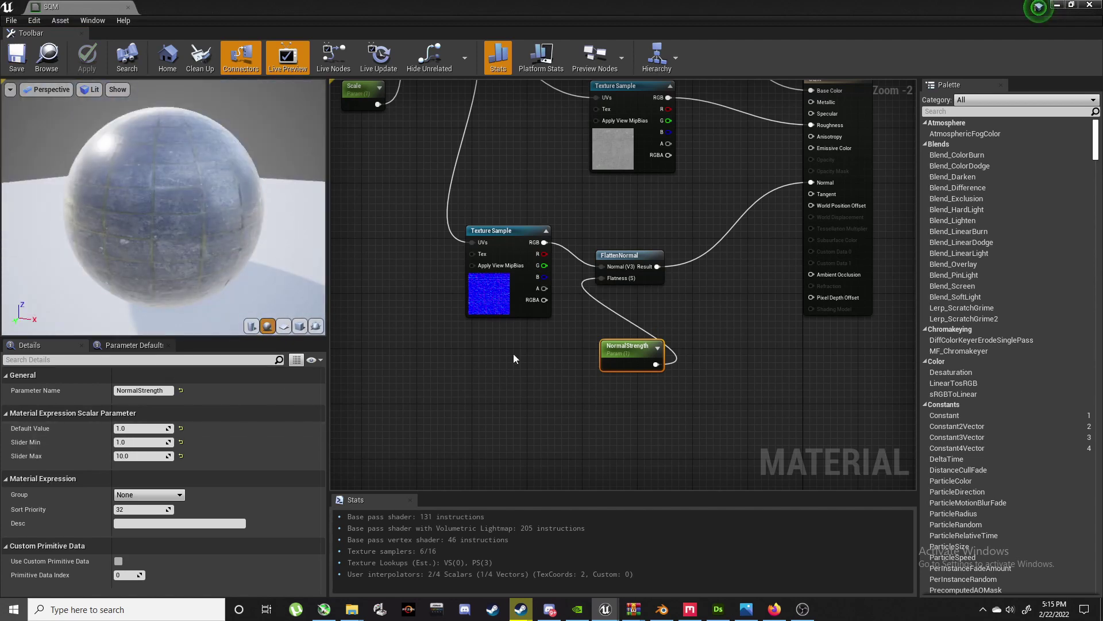
Step: Shift the normal texture sample, FlattenNormal and NormalStrength nodes to the left, and apply and save the material
{"action": "right_click_drag", "start_coordinate": [537, 358], "coordinate": [553, 461]}
{"action": "scroll", "coordinate": [659, 296], "scroll_direction": "down", "scroll_amount": 1}
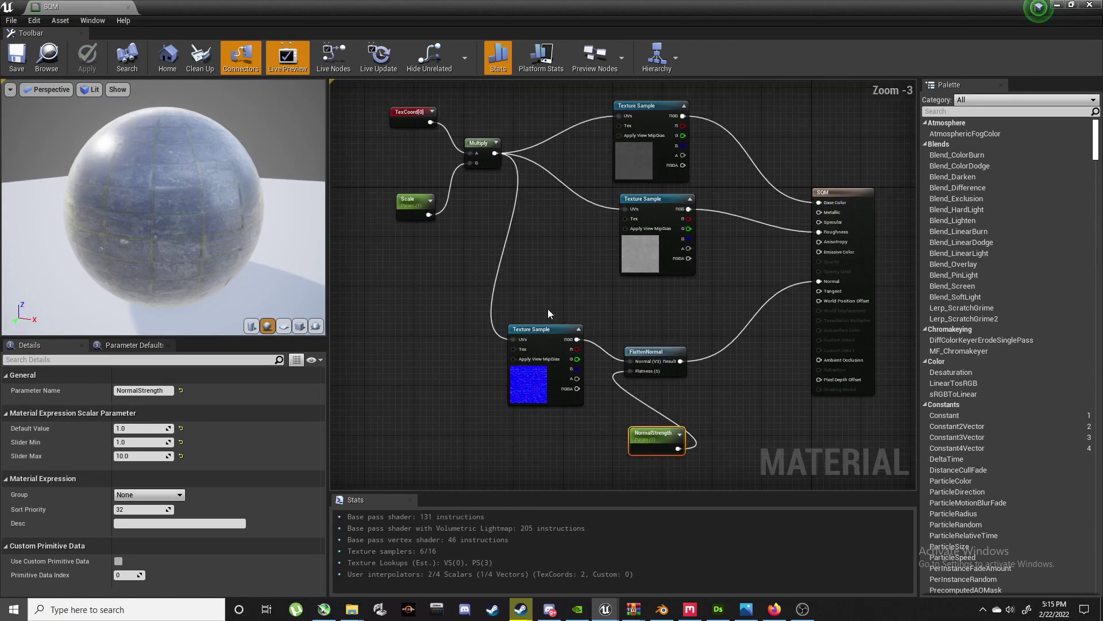
{"action": "left_click_drag", "start_coordinate": [558, 343], "coordinate": [533, 343]}
{"action": "left_click_drag", "start_coordinate": [637, 353], "coordinate": [626, 355]}
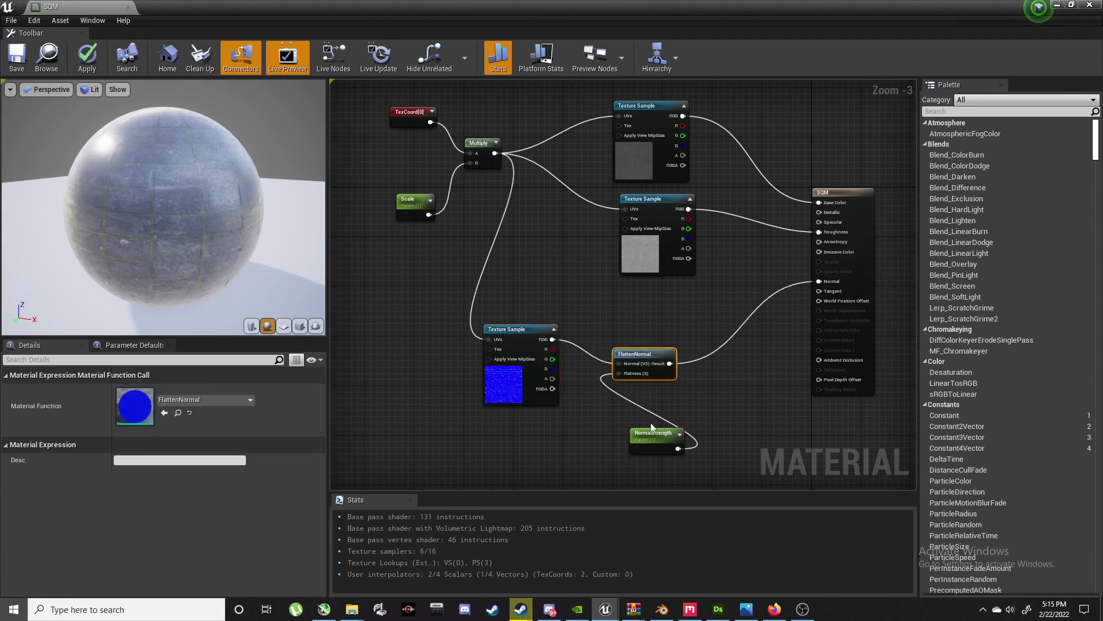
{"action": "left_click_drag", "start_coordinate": [659, 434], "coordinate": [624, 436]}
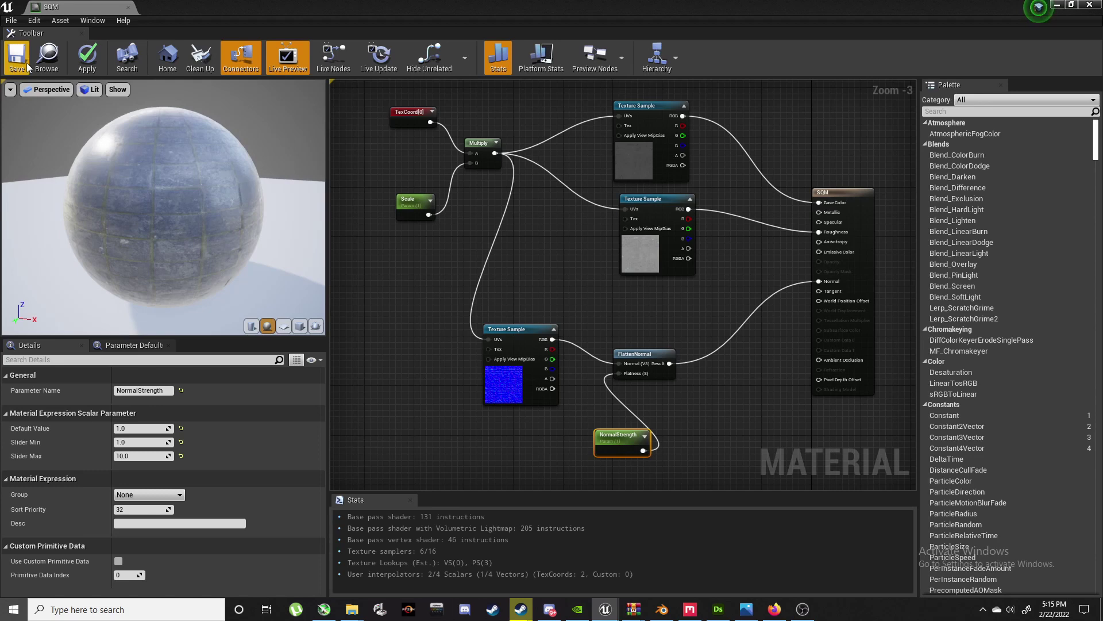
{"action": "left_click", "coordinate": [87, 56]}
{"action": "key", "text": "ctrl+s"}
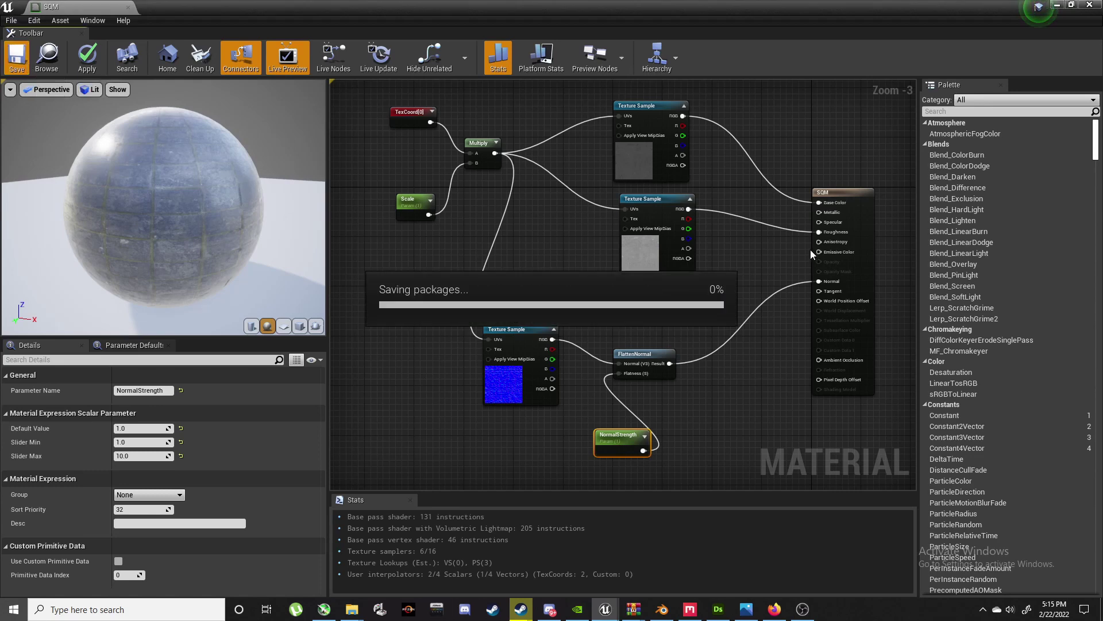
Step: Minimize the material editor and create a material instance from SQM in the SquareTile folder, keeping the default name
{"action": "scroll", "coordinate": [811, 249], "scroll_direction": "down", "scroll_amount": 1}
{"action": "left_click", "coordinate": [1056, 6]}
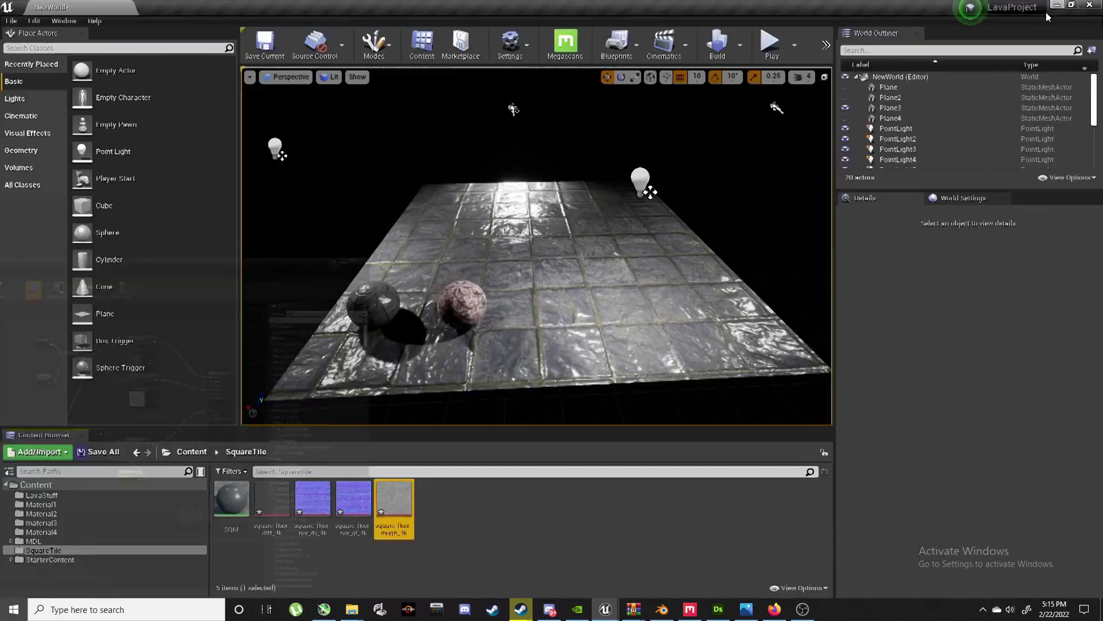
{"action": "right_click", "coordinate": [226, 498]}
{"action": "left_click", "coordinate": [267, 243]}
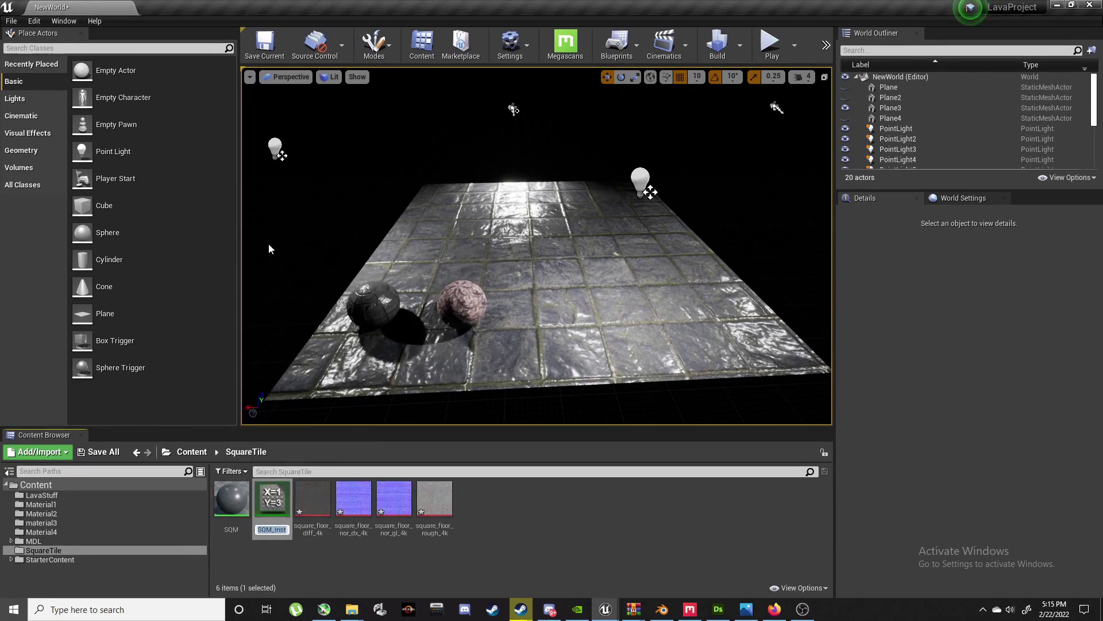
{"action": "key", "text": "Return"}
{"action": "scroll", "coordinate": [471, 273], "scroll_direction": "down", "scroll_amount": 2}
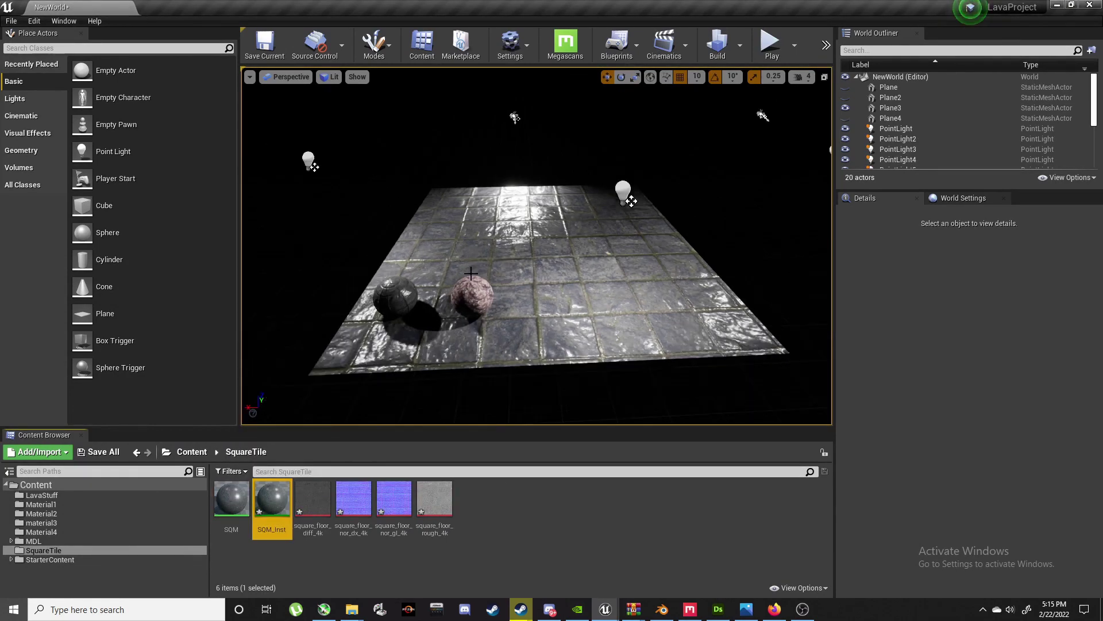
{"action": "scroll", "coordinate": [471, 273], "scroll_direction": "down", "scroll_amount": 4}
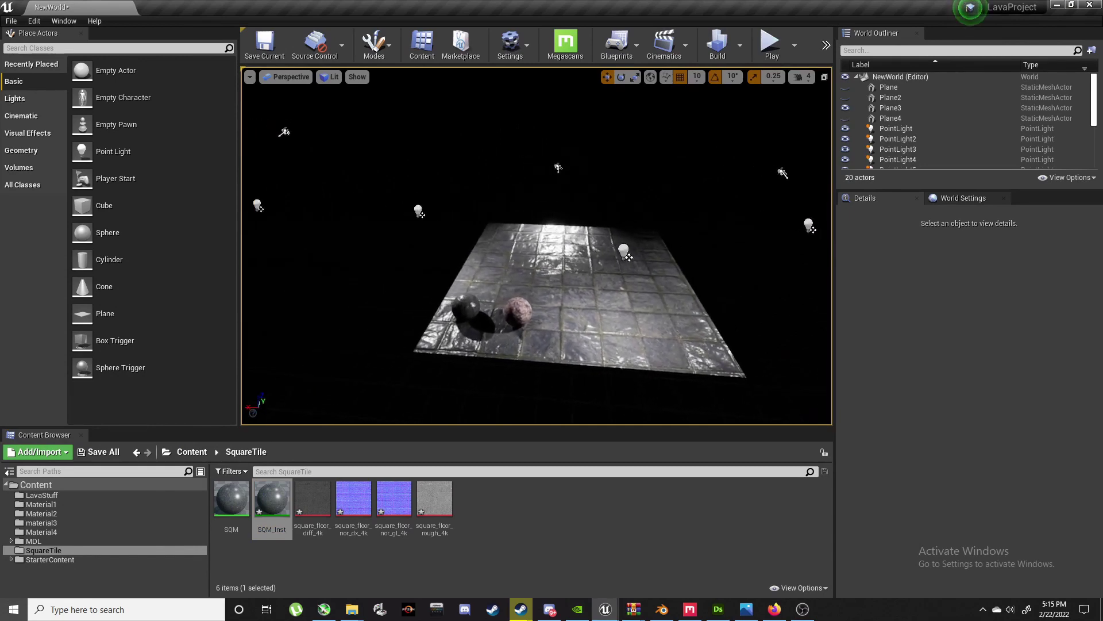
{"action": "right_click_drag", "start_coordinate": [470, 273], "coordinate": [481, 273]}
{"action": "key", "text": "a"}
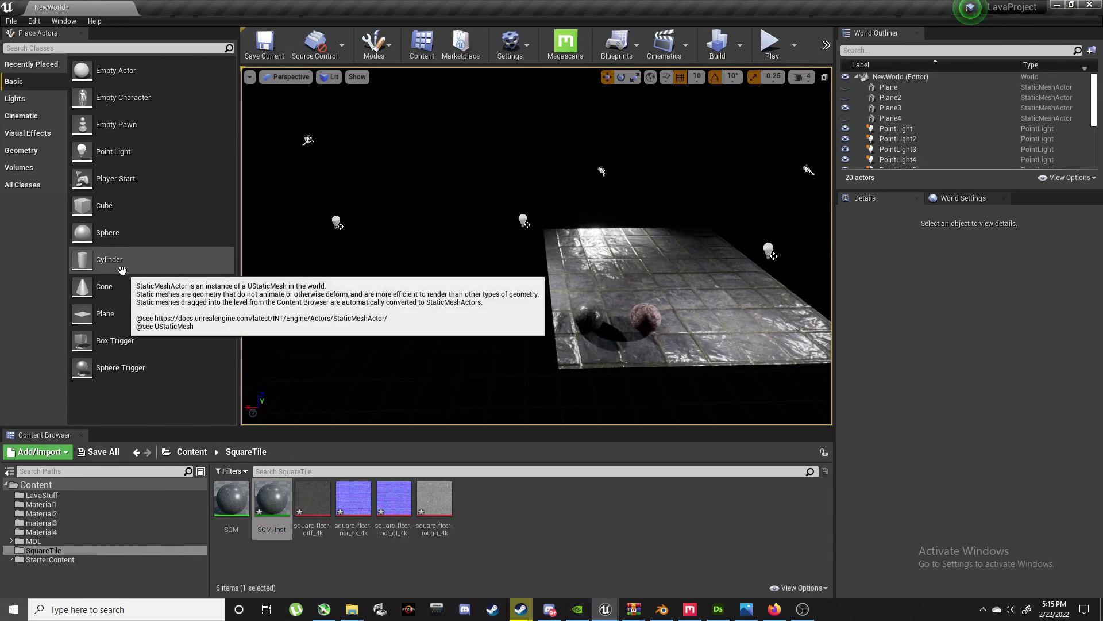
{"action": "left_click_drag", "start_coordinate": [105, 313], "coordinate": [783, 279]}
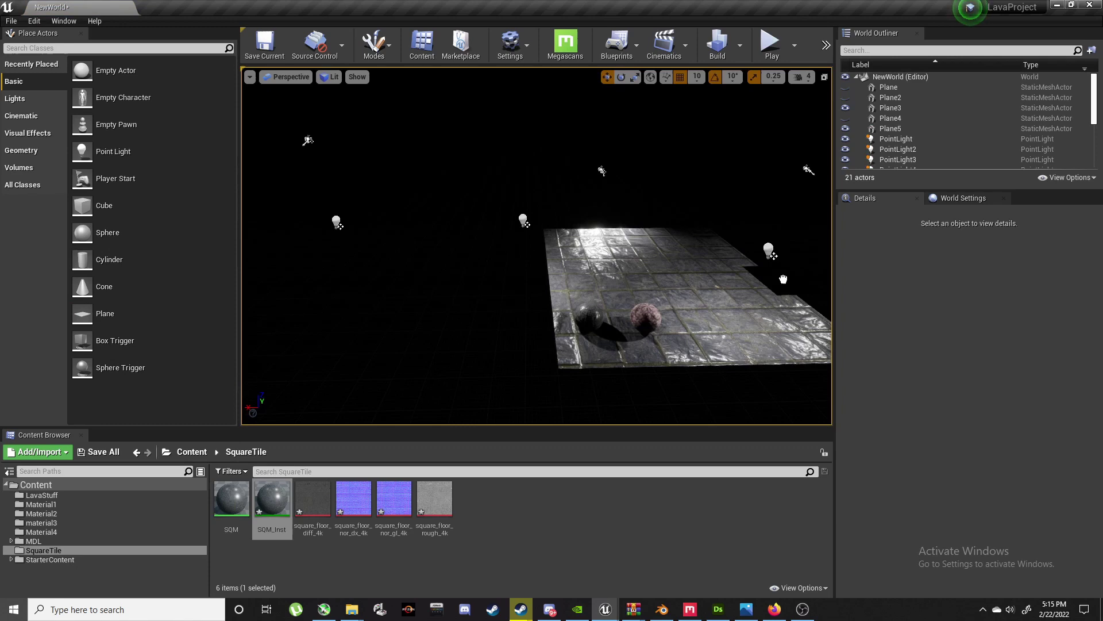
{"action": "left_click", "coordinate": [416, 284]}
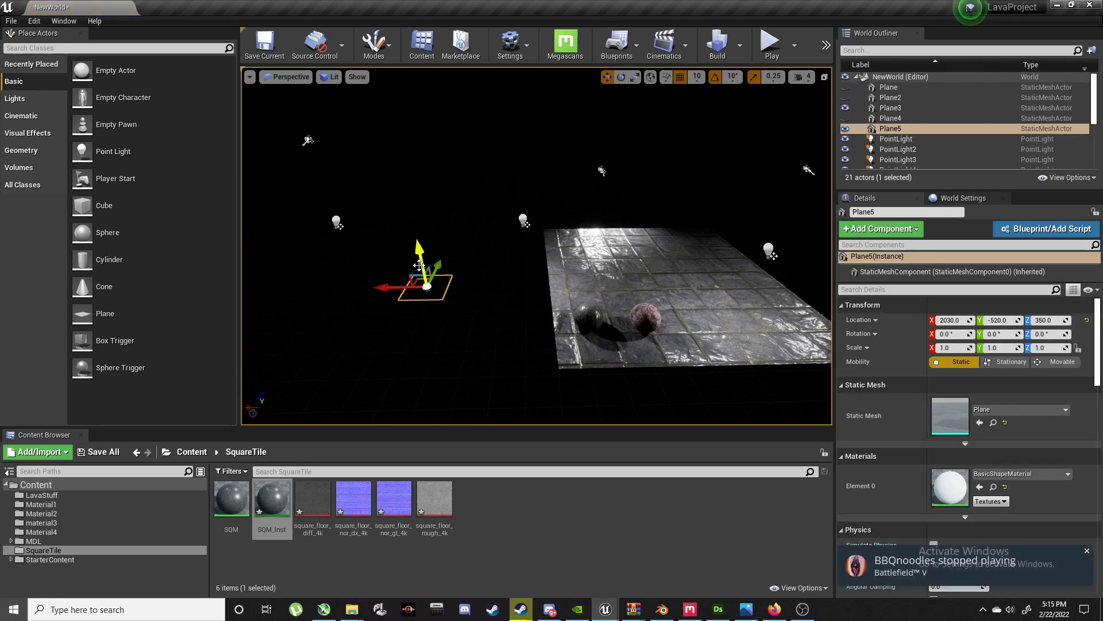
{"action": "key", "text": "Delete"}
Step: Duplicate the tiled floor plane along X beside the original and apply the SQM_Inst material to the copy
{"action": "left_click", "coordinate": [552, 266]}
{"action": "left_click_drag", "start_coordinate": [624, 274], "coordinate": [366, 276], "text": "alt"}
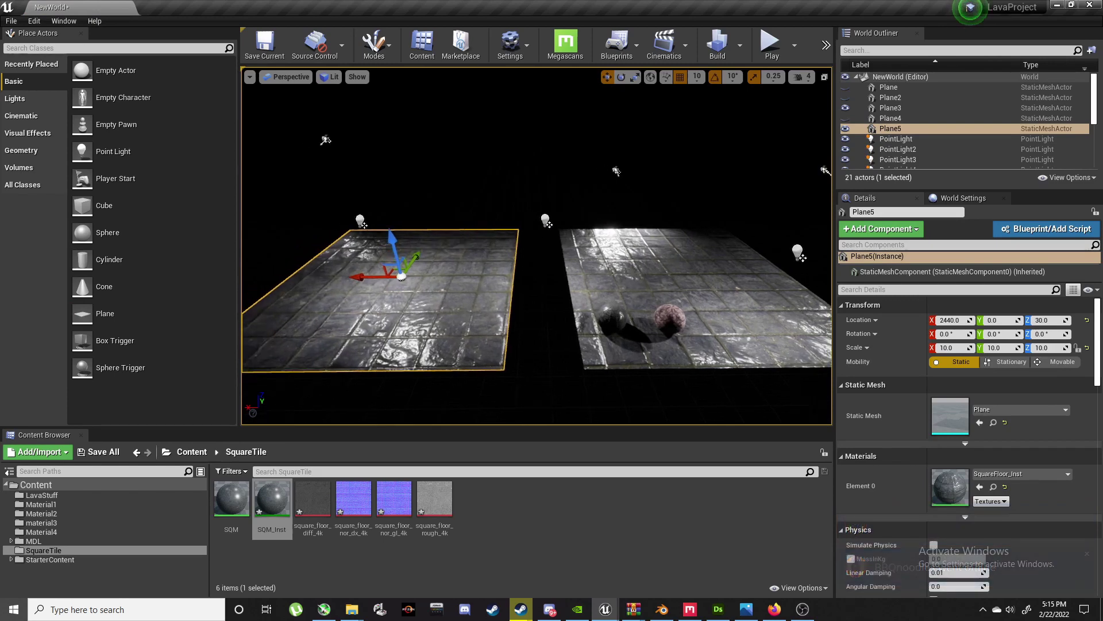
{"action": "key", "text": "w"}
{"action": "mouse_move", "coordinate": [594, 303]}
{"action": "right_mouse_down"}
{"action": "mouse_move", "coordinate": [529, 308]}
{"action": "mouse_move", "coordinate": [595, 302]}
{"action": "right_mouse_up"}
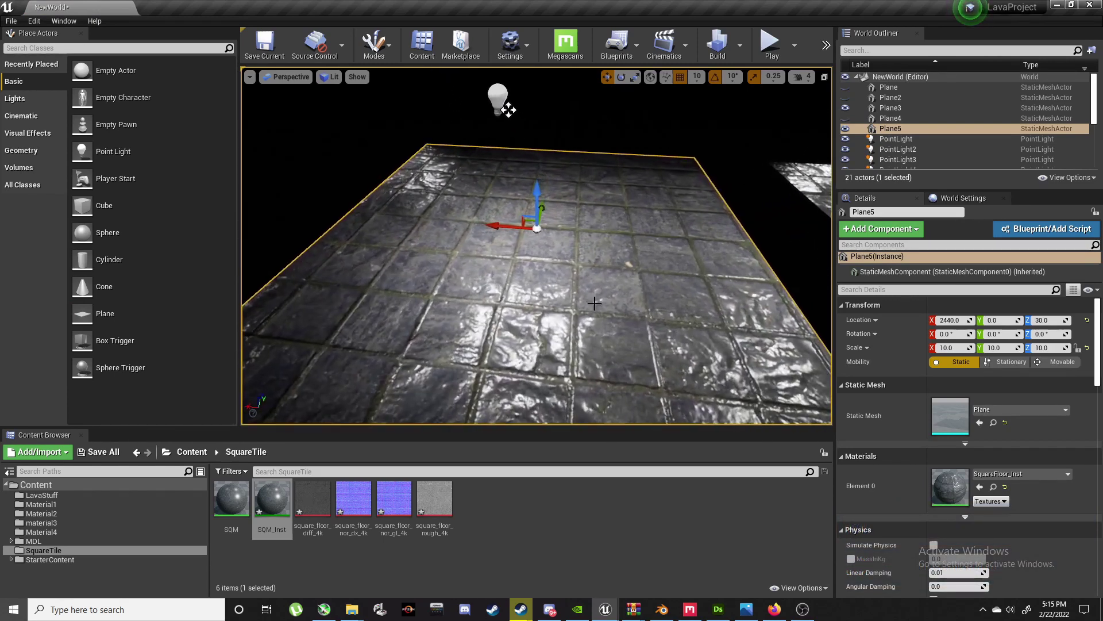
{"action": "left_click", "coordinate": [1005, 487]}
{"action": "right_click_drag", "start_coordinate": [553, 320], "coordinate": [566, 305]}
{"action": "left_click_drag", "start_coordinate": [273, 500], "coordinate": [552, 265]}
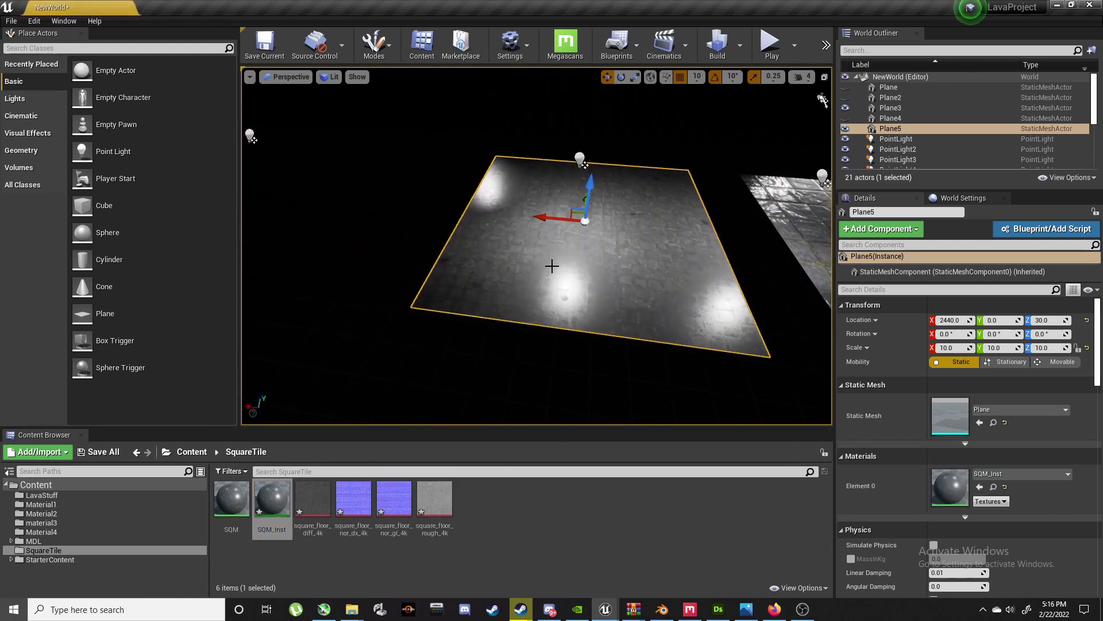
{"action": "mouse_move", "coordinate": [574, 313]}
{"action": "right_mouse_down"}
{"action": "mouse_move", "coordinate": [566, 320]}
{"action": "mouse_move", "coordinate": [574, 313]}
{"action": "right_mouse_up"}
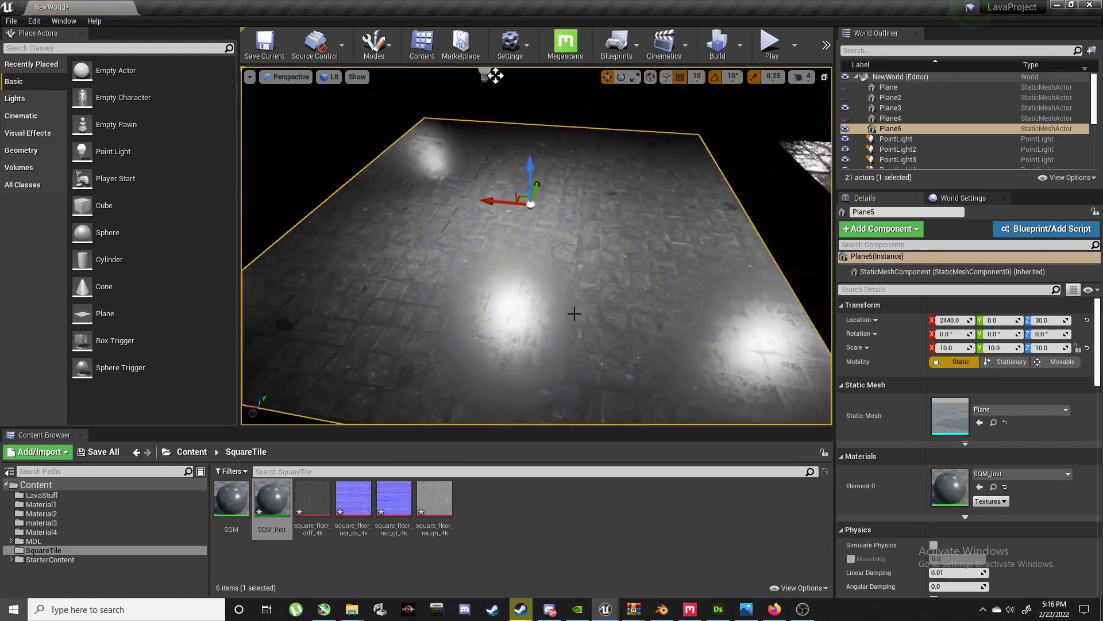
Step: Open SQM_Inst, enable its NormalStrength and Scale overrides, and set NormalStrength to about 1.51
{"action": "double_click", "coordinate": [282, 523]}
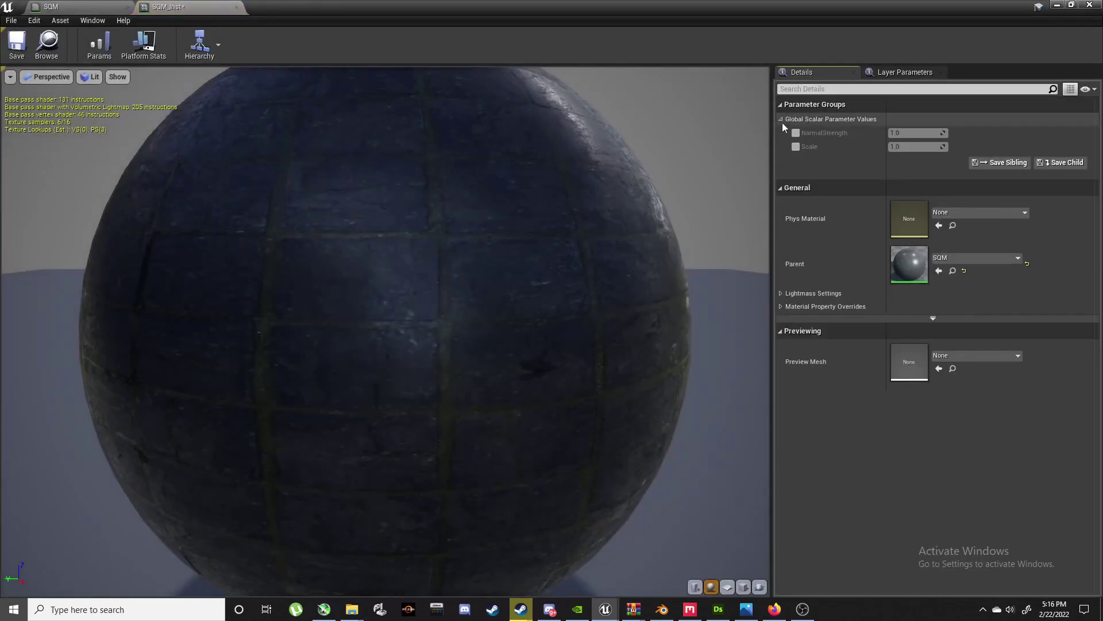
{"action": "left_click", "coordinate": [796, 133]}
{"action": "left_click", "coordinate": [796, 146]}
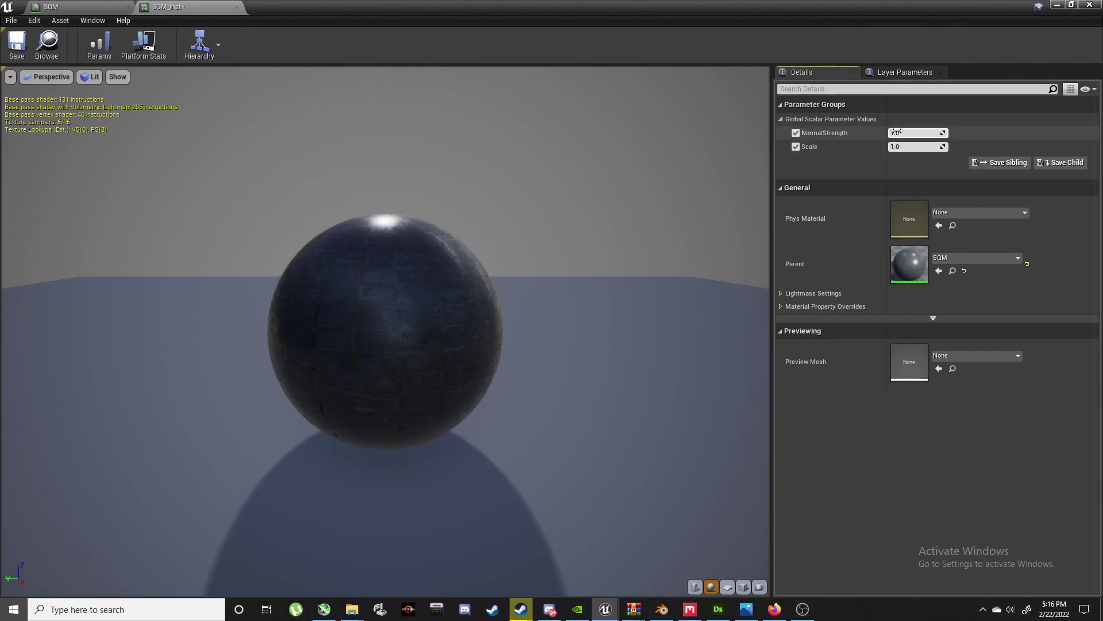
{"action": "left_click_drag", "start_coordinate": [897, 131], "coordinate": [889, 133]}
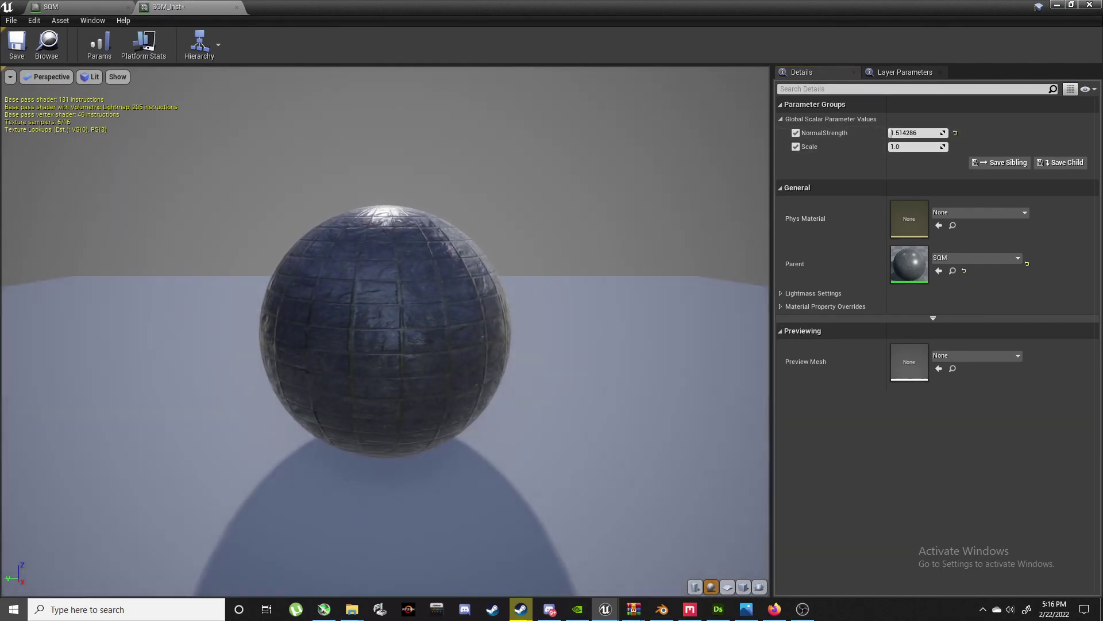
Step: Shrink the material instance editor to a taller window over the level editor and try to adjust the Scale value
{"action": "right_click_drag", "start_coordinate": [374, 258], "coordinate": [374, 230]}
{"action": "left_click_drag", "start_coordinate": [373, 258], "coordinate": [494, 258]}
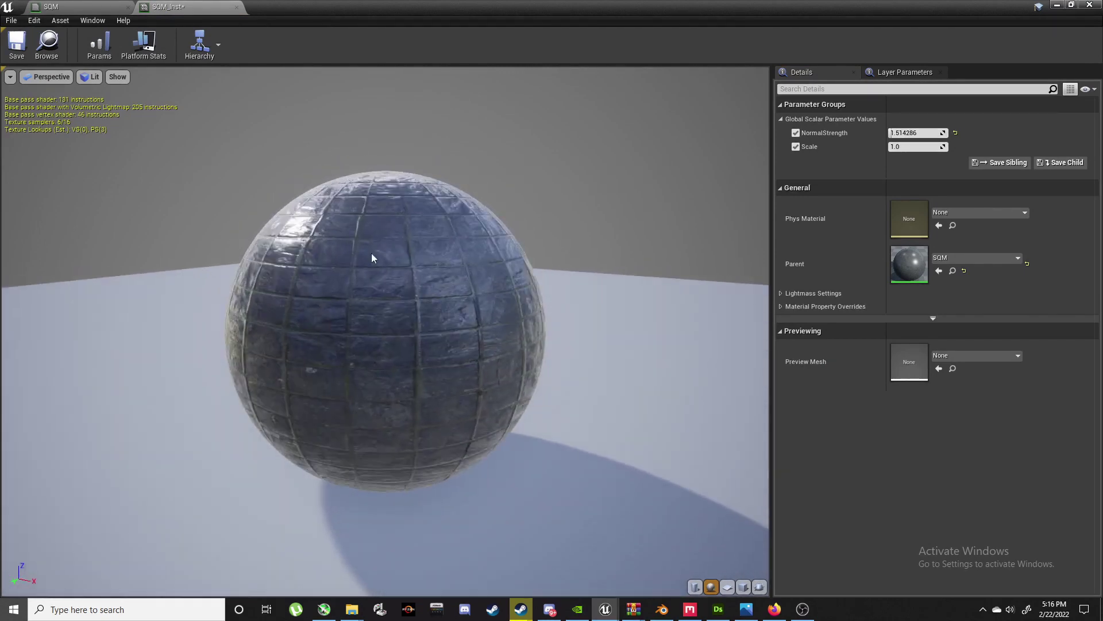
{"action": "left_click_drag", "start_coordinate": [870, 5], "coordinate": [864, 314]}
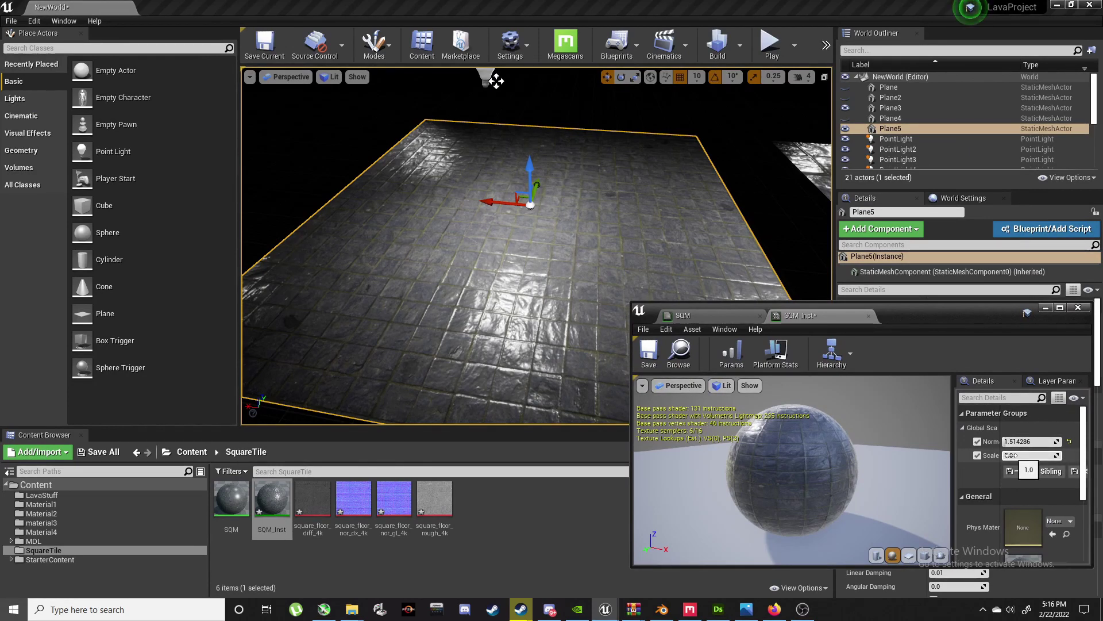
{"action": "left_click_drag", "start_coordinate": [1014, 455], "coordinate": [1009, 455]}
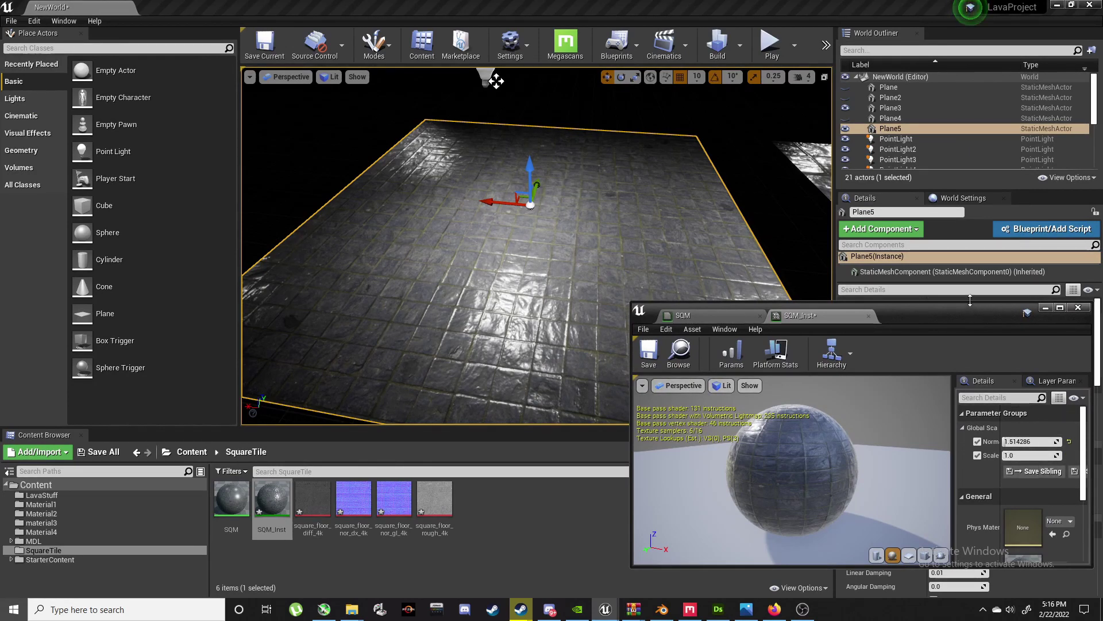
{"action": "left_click_drag", "start_coordinate": [970, 300], "coordinate": [970, 102]}
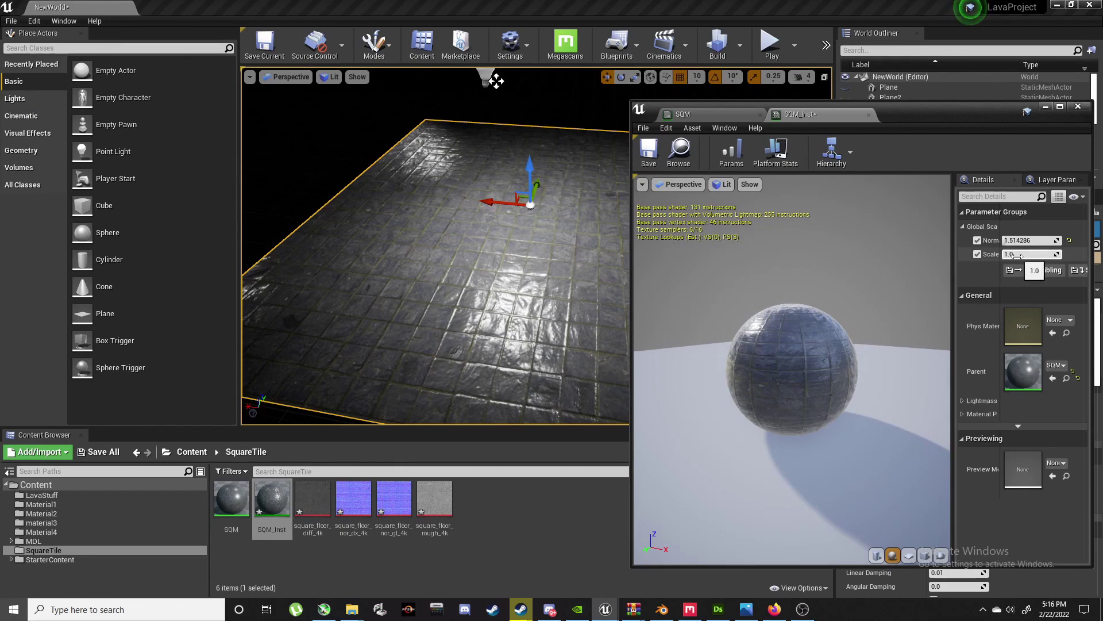
{"action": "mouse_move", "coordinate": [1018, 256]}
{"action": "left_mouse_down"}
{"action": "mouse_move", "coordinate": [1034, 255]}
{"action": "mouse_move", "coordinate": [1020, 256]}
{"action": "left_mouse_up"}
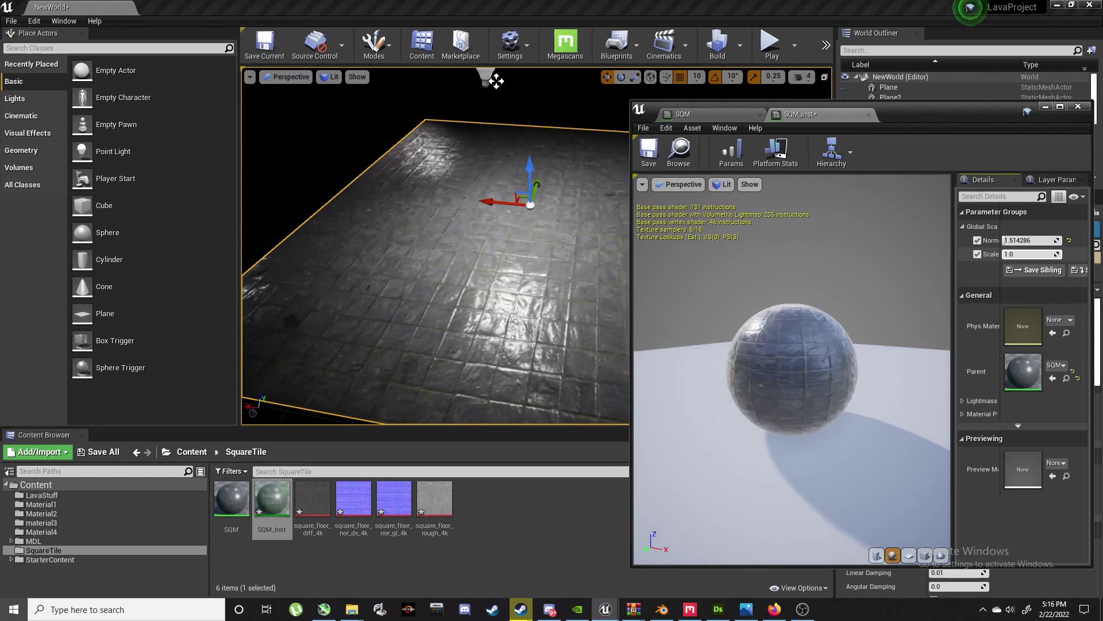
Step: Open the parent SQM material, set the Scale parameter's slider minimum to -10, then save and minimize the editor
{"action": "left_click", "coordinate": [272, 499]}
{"action": "double_click", "coordinate": [233, 501]}
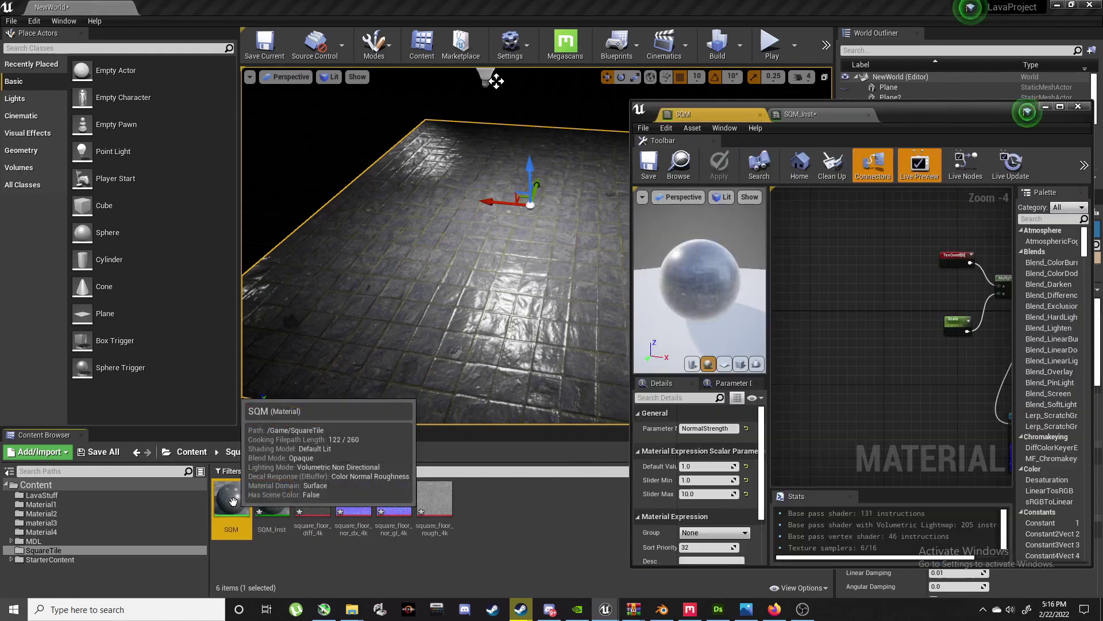
{"action": "left_click", "coordinate": [1060, 107]}
{"action": "scroll", "coordinate": [537, 201], "scroll_direction": "up", "scroll_amount": 3}
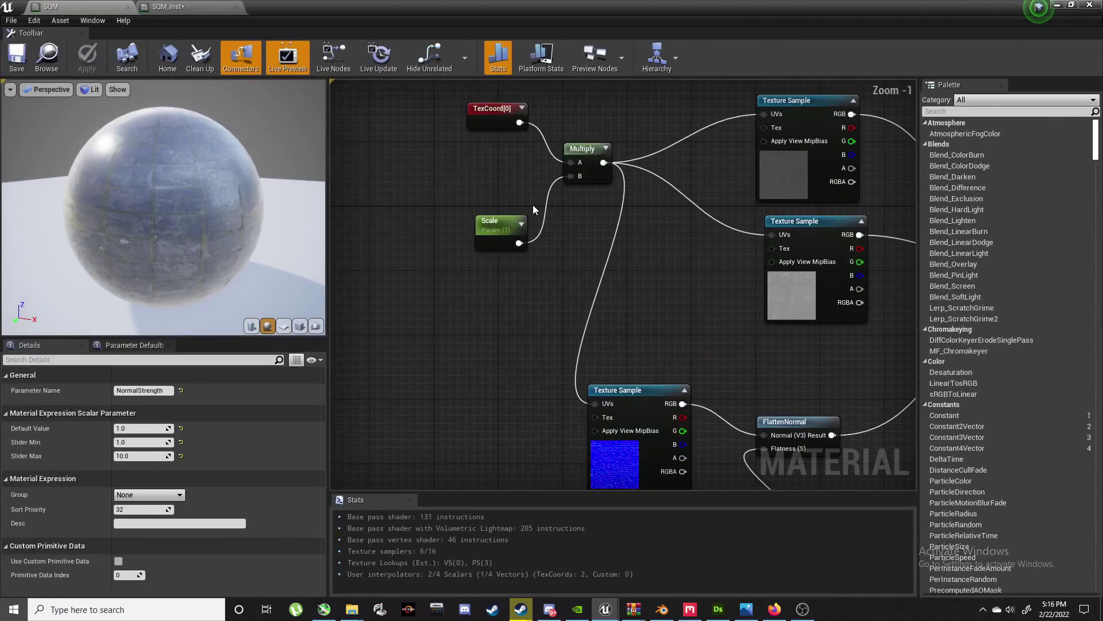
{"action": "scroll", "coordinate": [533, 205], "scroll_direction": "up", "scroll_amount": 1}
{"action": "left_click", "coordinate": [499, 240]}
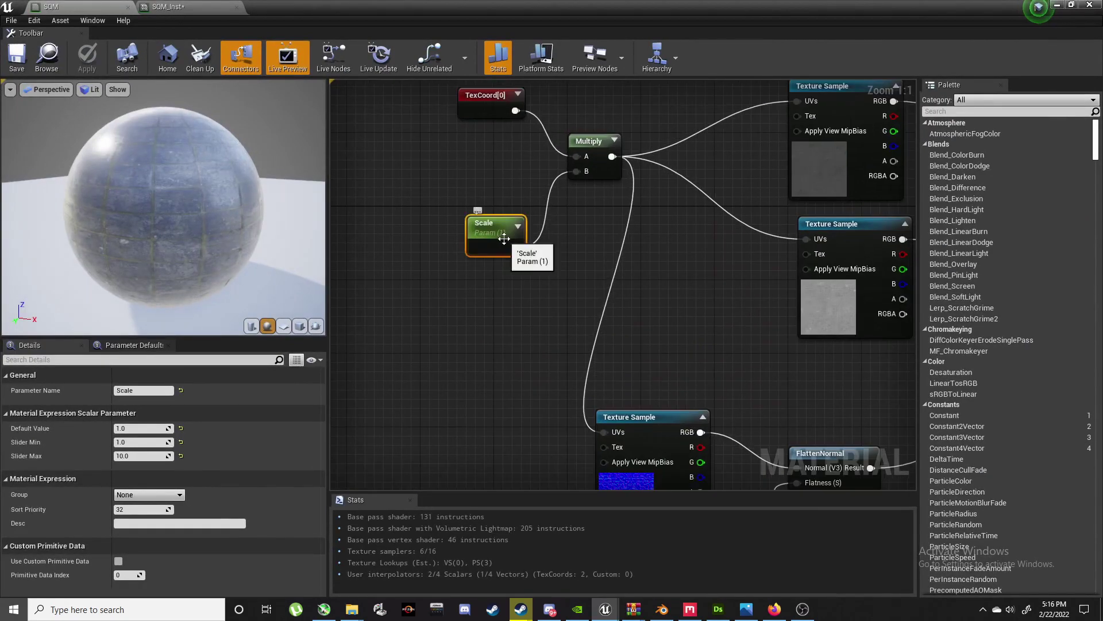
{"action": "left_click", "coordinate": [133, 442]}
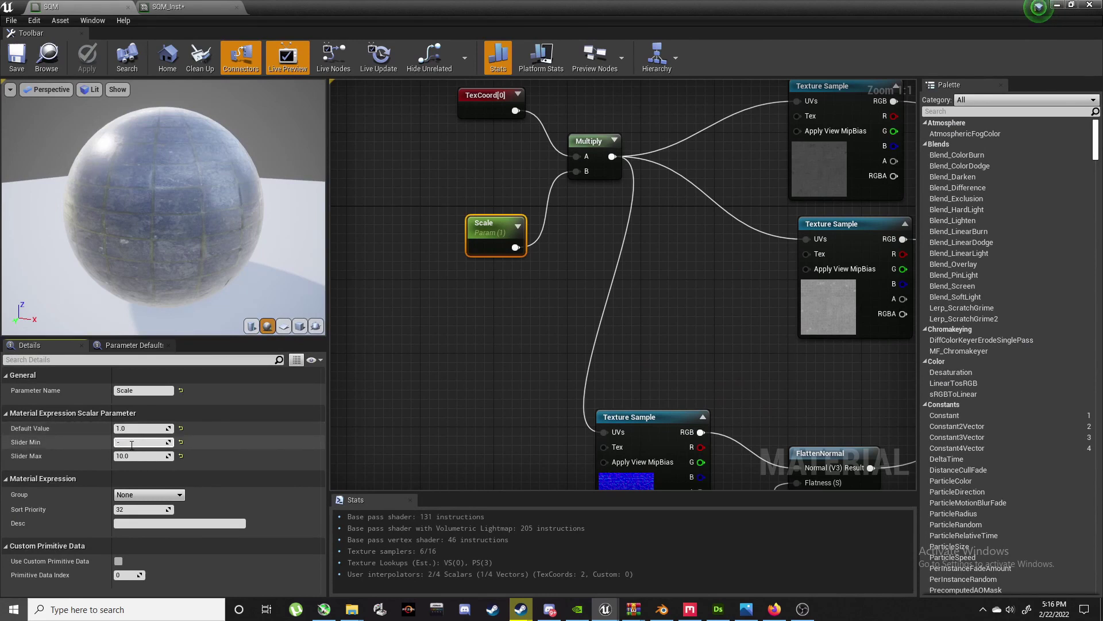
{"action": "type", "text": "-10"}
{"action": "key", "text": "Return"}
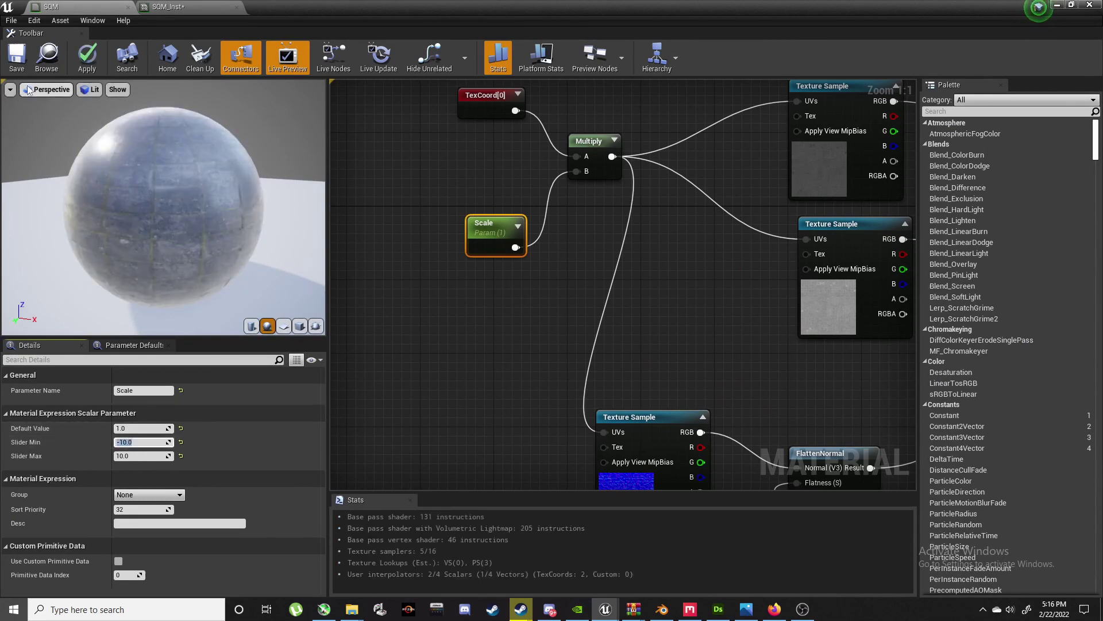
{"action": "left_click", "coordinate": [26, 71]}
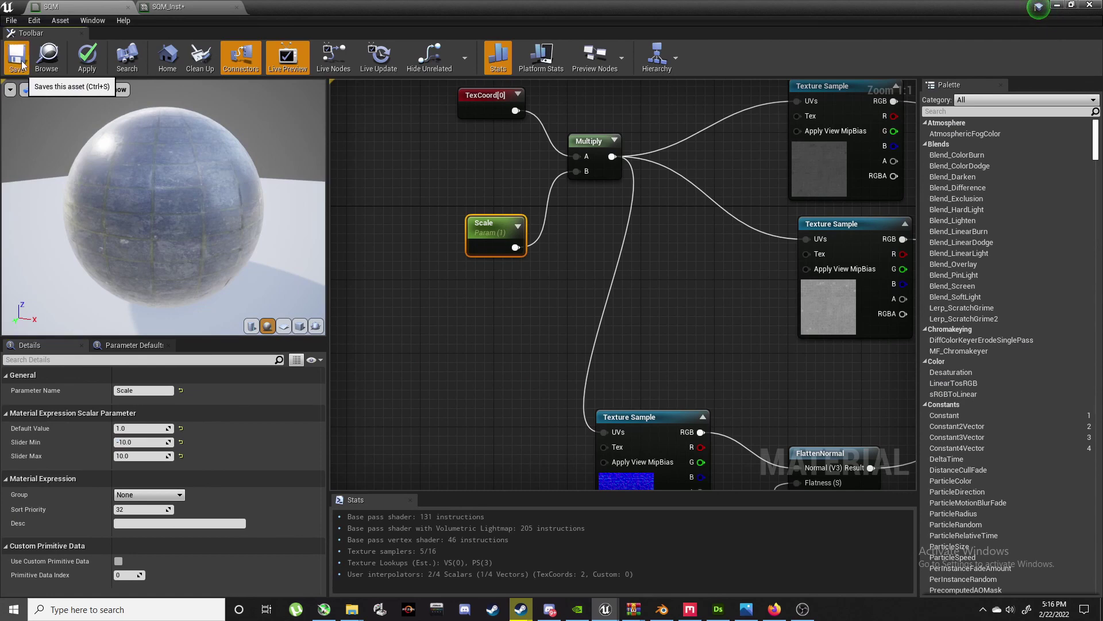
{"action": "left_click", "coordinate": [1059, 5]}
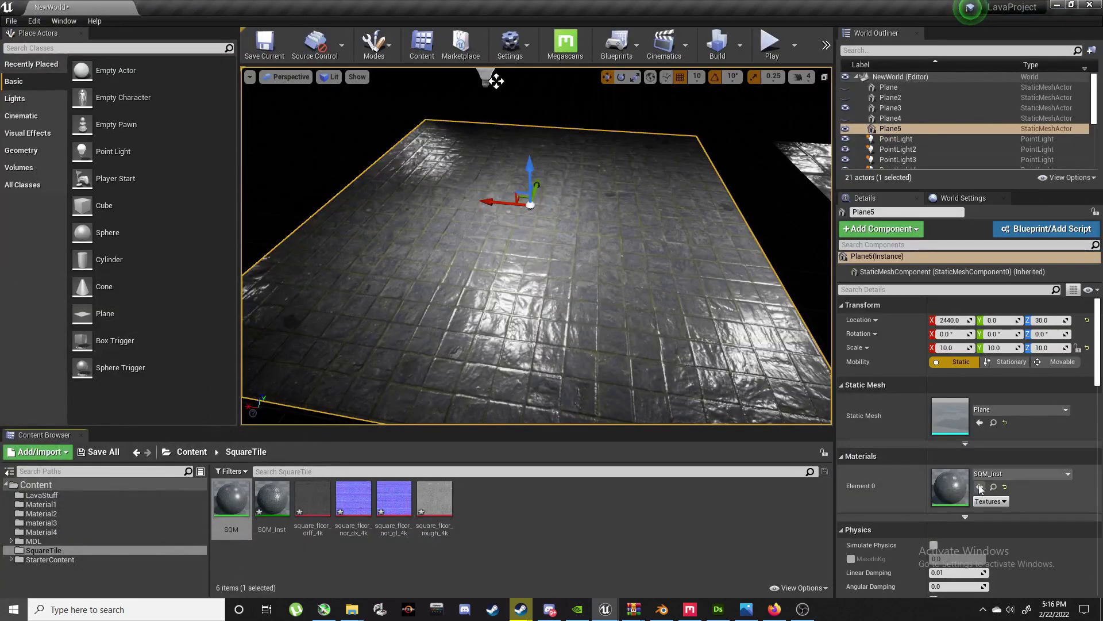
Step: Reopen SQM_Inst in a reduced window beside the floor plane and set its Scale to -0.5
{"action": "double_click", "coordinate": [273, 500]}
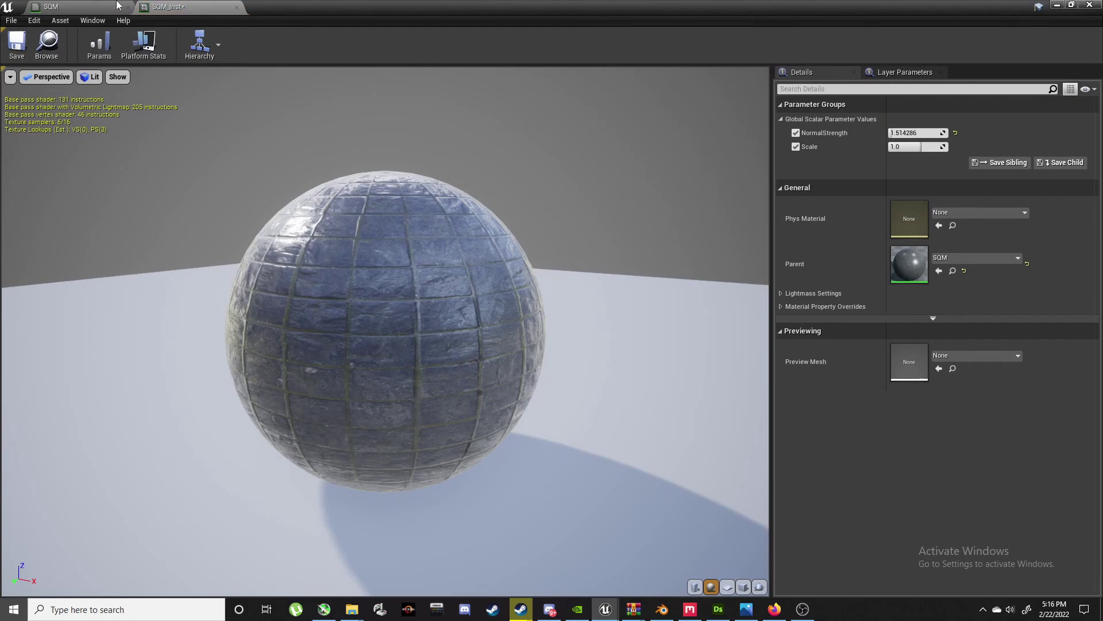
{"action": "left_click", "coordinate": [1071, 6]}
{"action": "mouse_move", "coordinate": [1028, 254]}
{"action": "left_mouse_down"}
{"action": "mouse_move", "coordinate": [1000, 254]}
{"action": "mouse_move", "coordinate": [1065, 253]}
{"action": "mouse_move", "coordinate": [1035, 254]}
{"action": "left_mouse_up"}
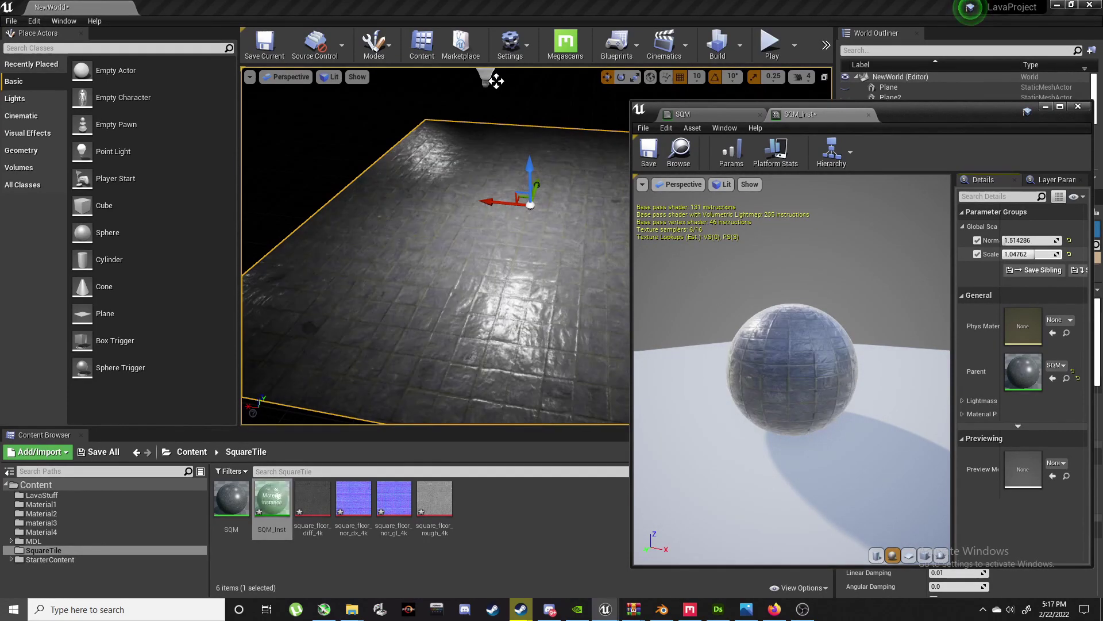
{"action": "left_click", "coordinate": [1027, 255]}
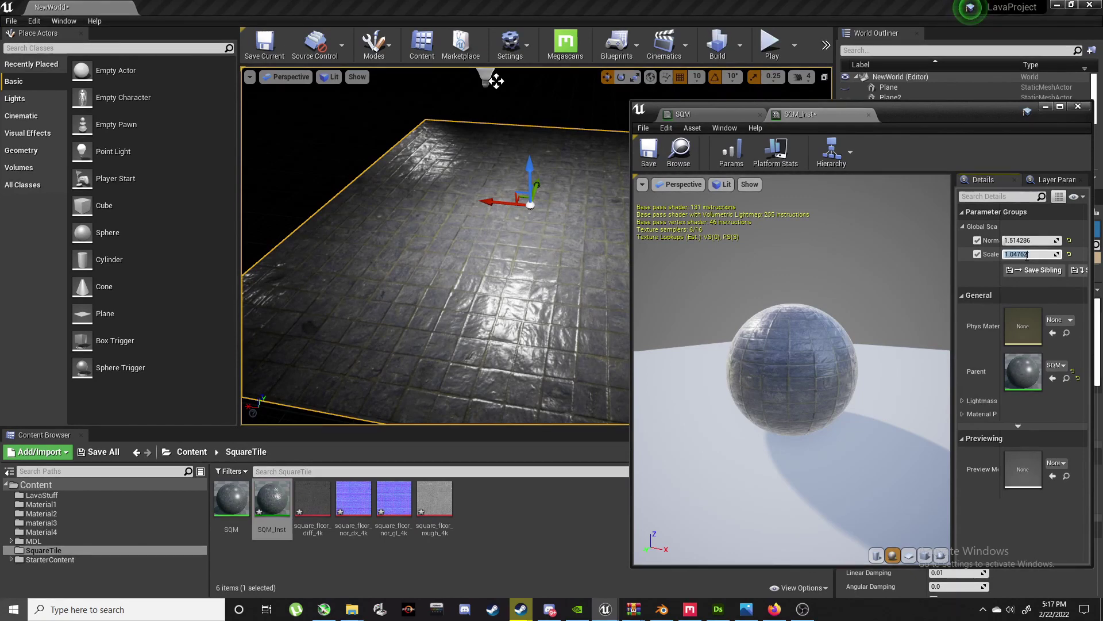
{"action": "key", "text": "Return"}
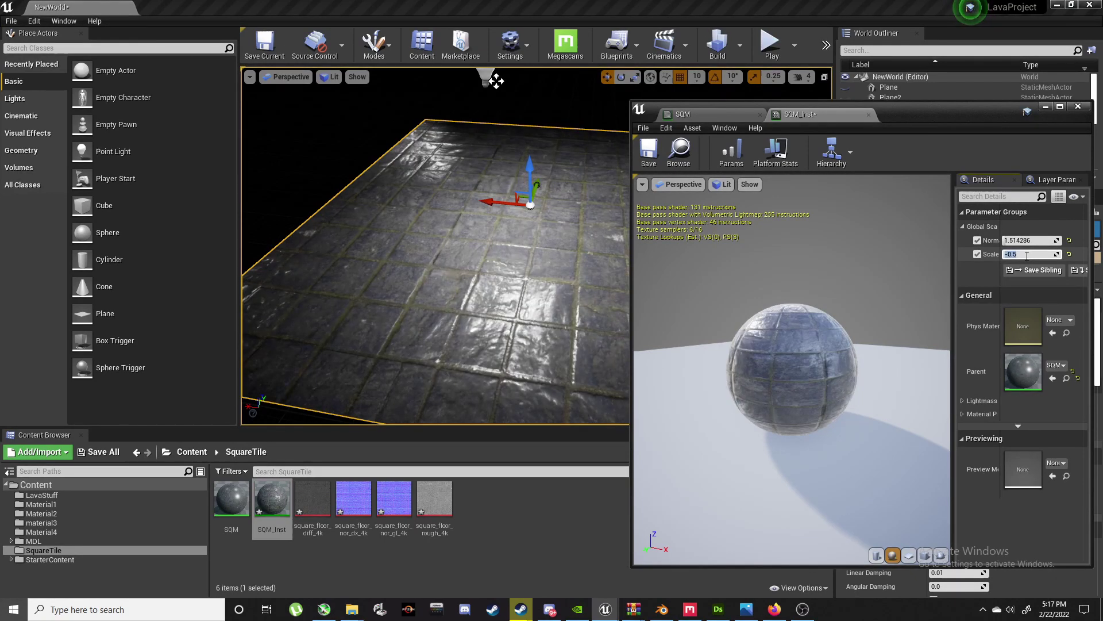
Step: Set the Scale of SQM_Inst to -0.4 and check the larger tiles on the floor plane
{"action": "scroll", "coordinate": [560, 275], "scroll_direction": "up", "scroll_amount": 4}
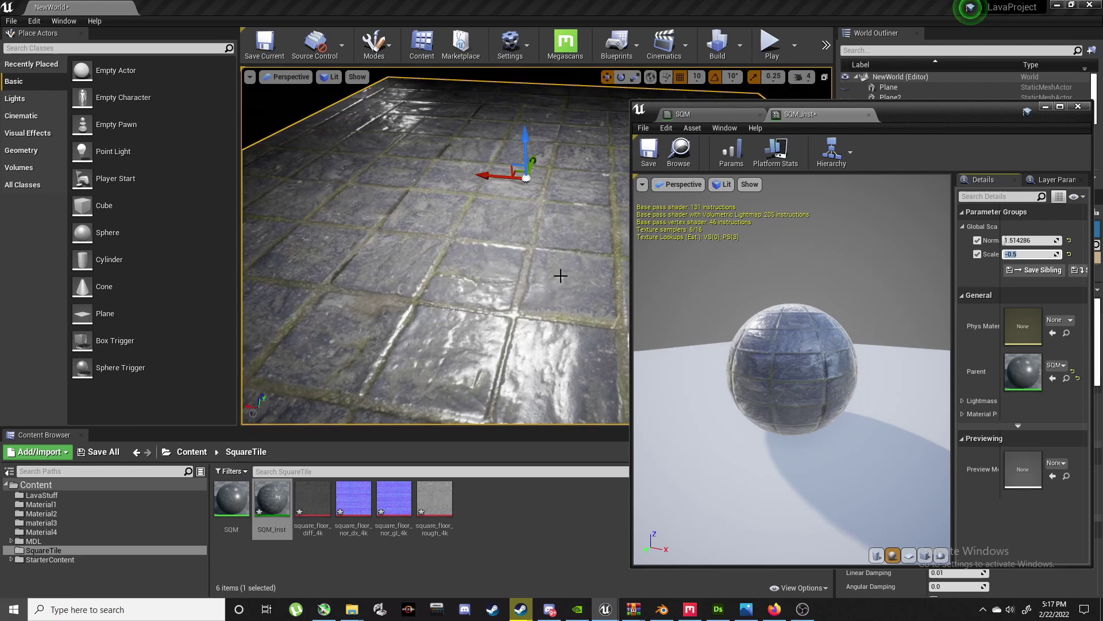
{"action": "scroll", "coordinate": [541, 271], "scroll_direction": "down", "scroll_amount": 5}
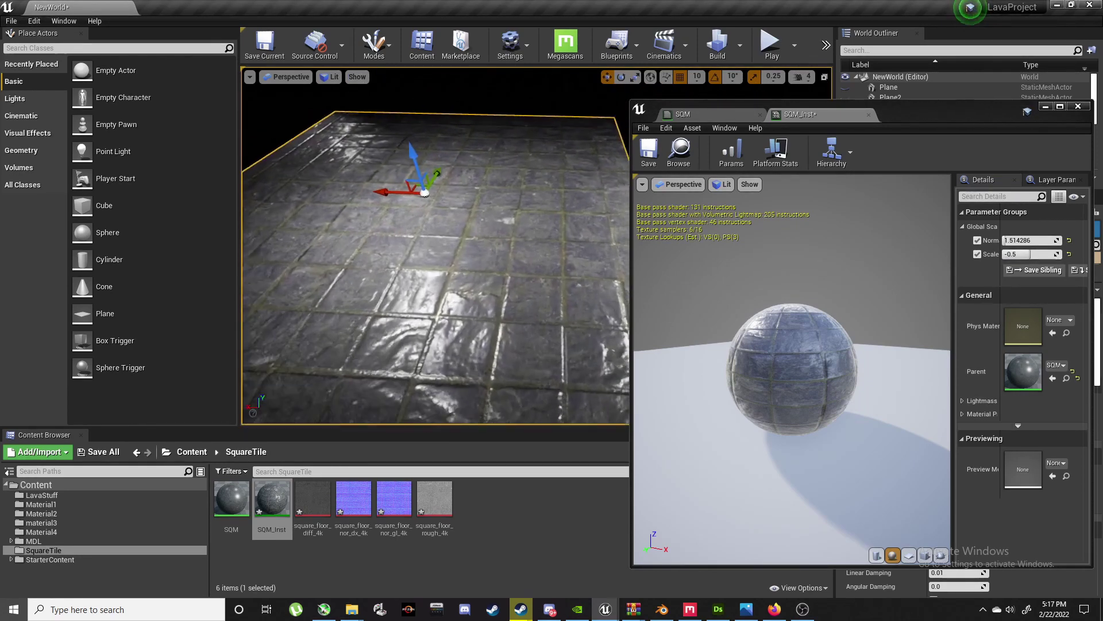
{"action": "left_click", "coordinate": [1033, 251]}
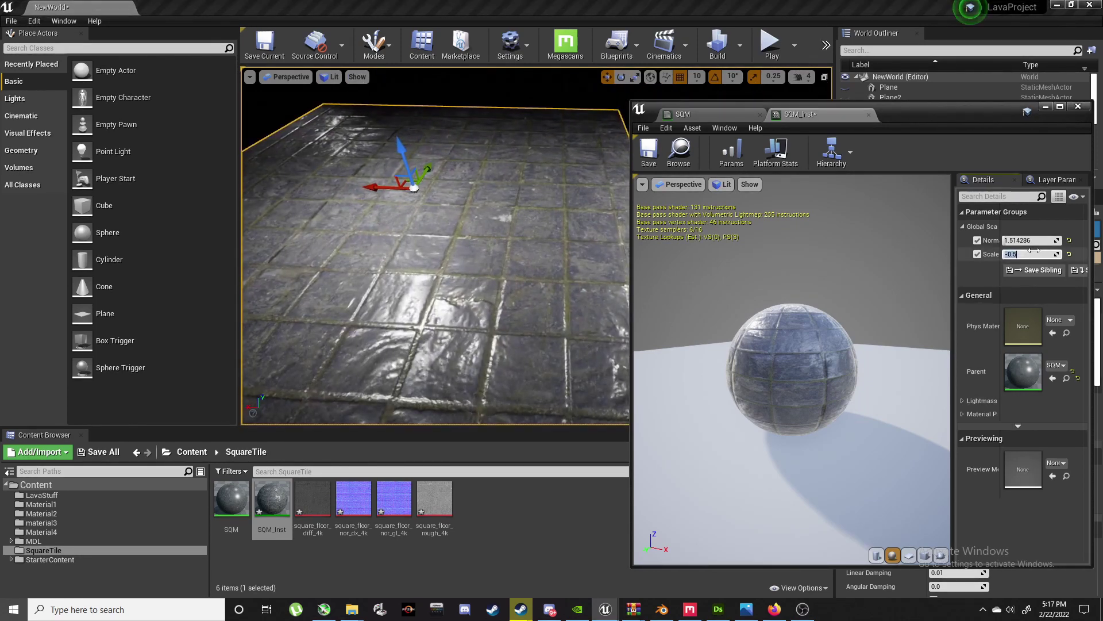
{"action": "key", "text": "Return"}
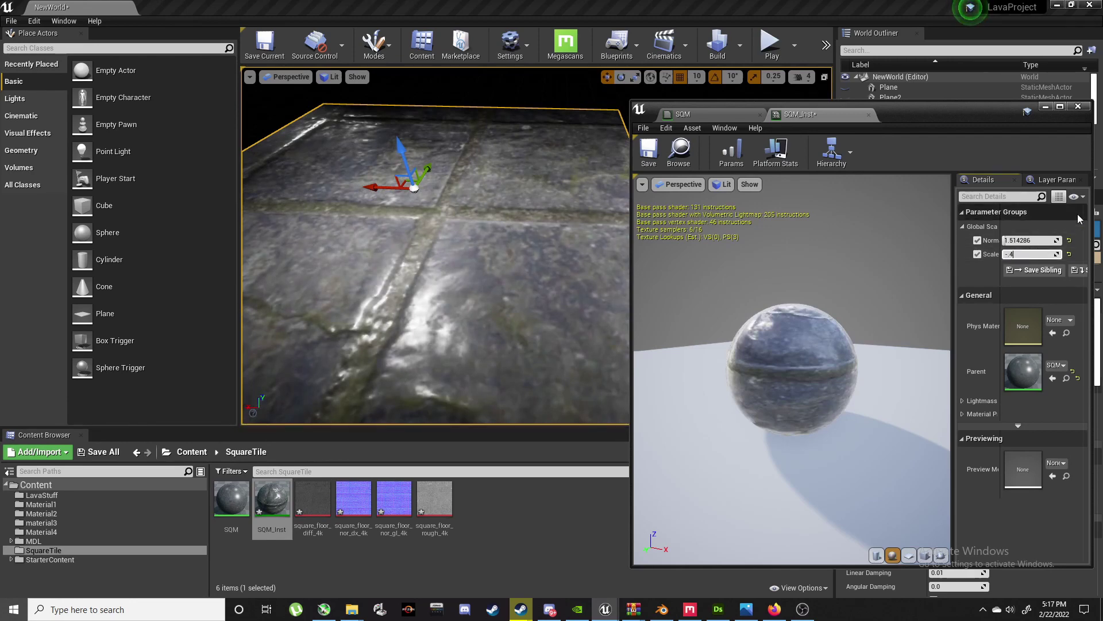
{"action": "key", "text": "Return"}
{"action": "scroll", "coordinate": [553, 122], "scroll_direction": "down", "scroll_amount": 4}
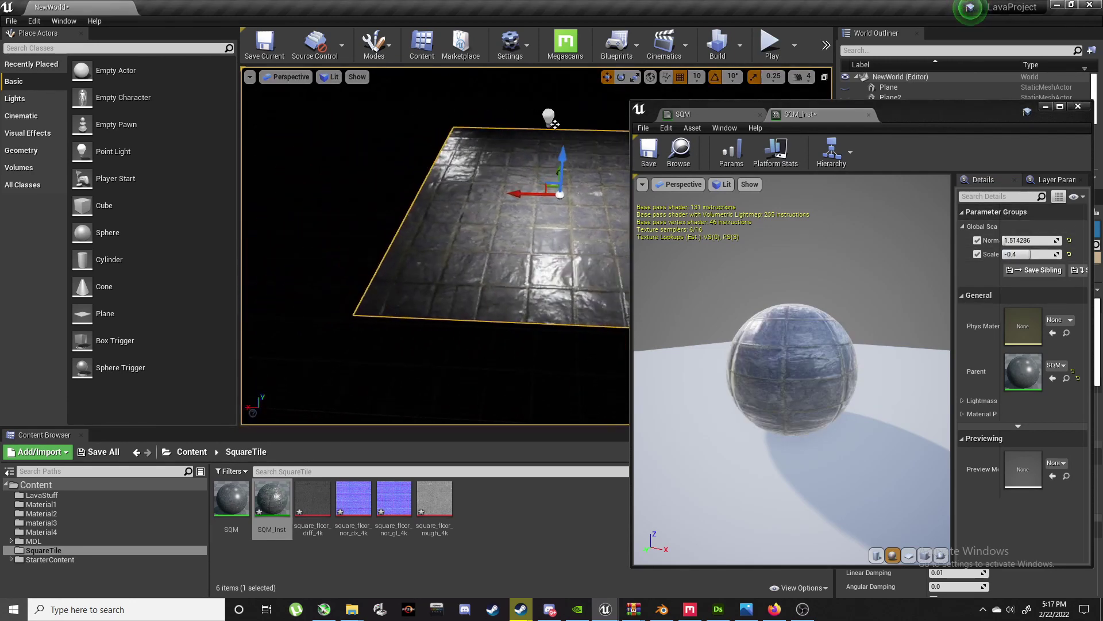